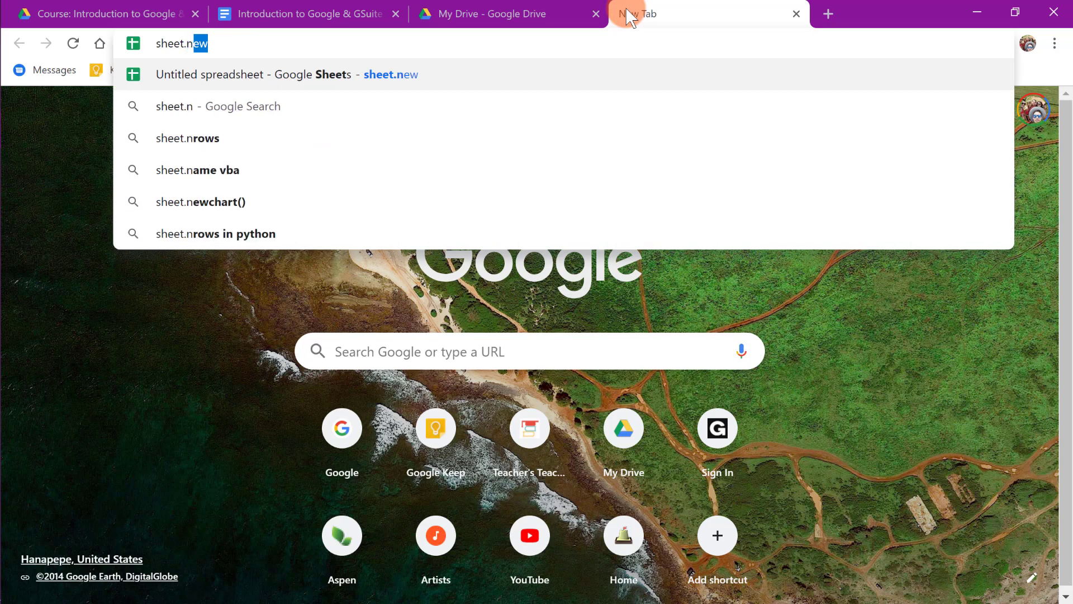
- Create a new blank Google Sheets spreadsheet from the sheet.new address
key("Return")
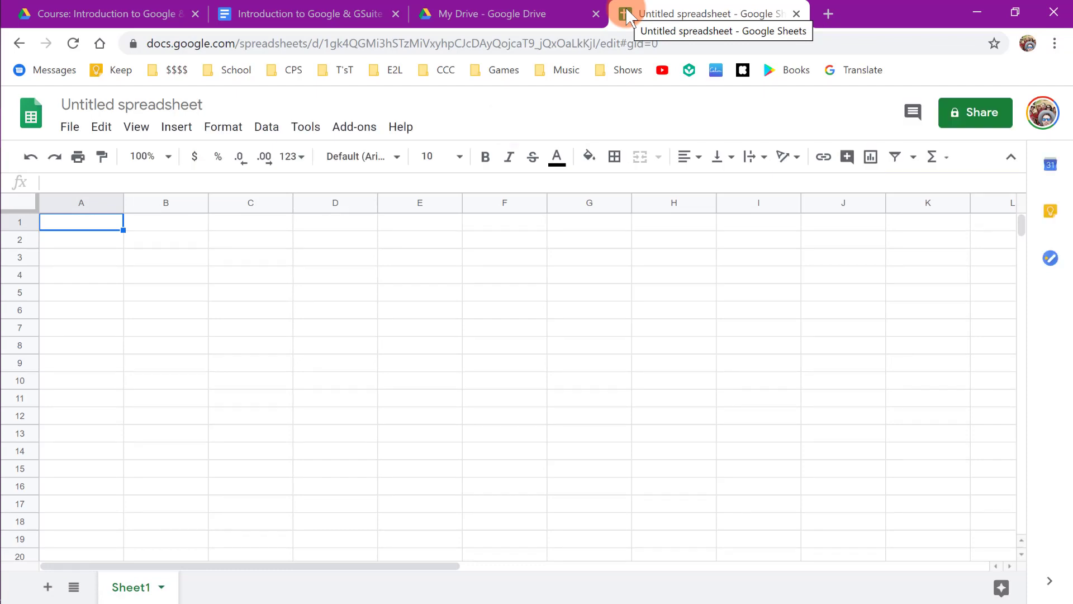
left_click(274, 311)
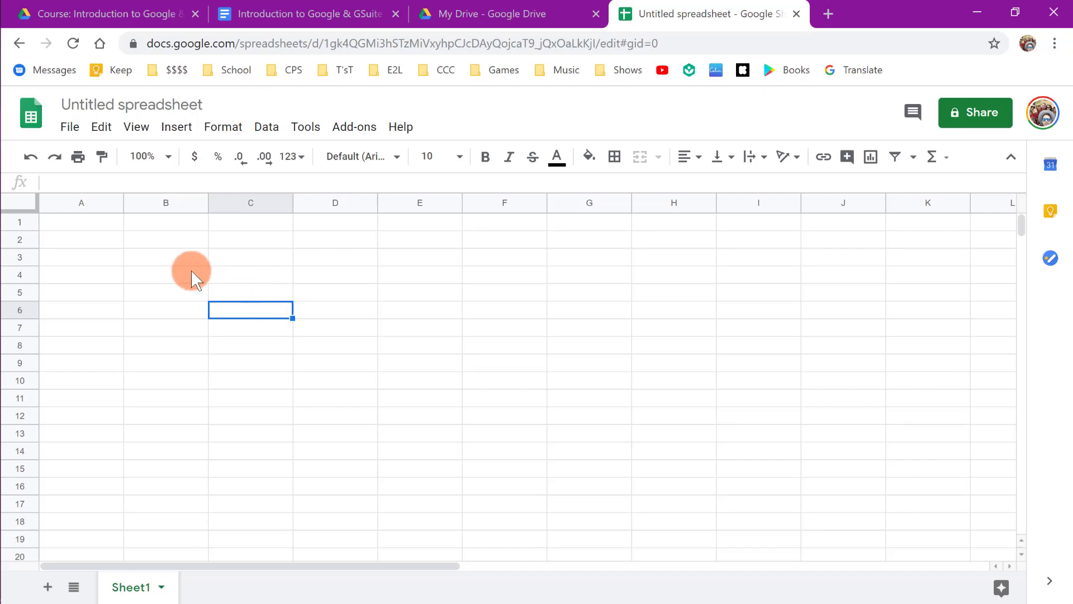
left_click(76, 223)
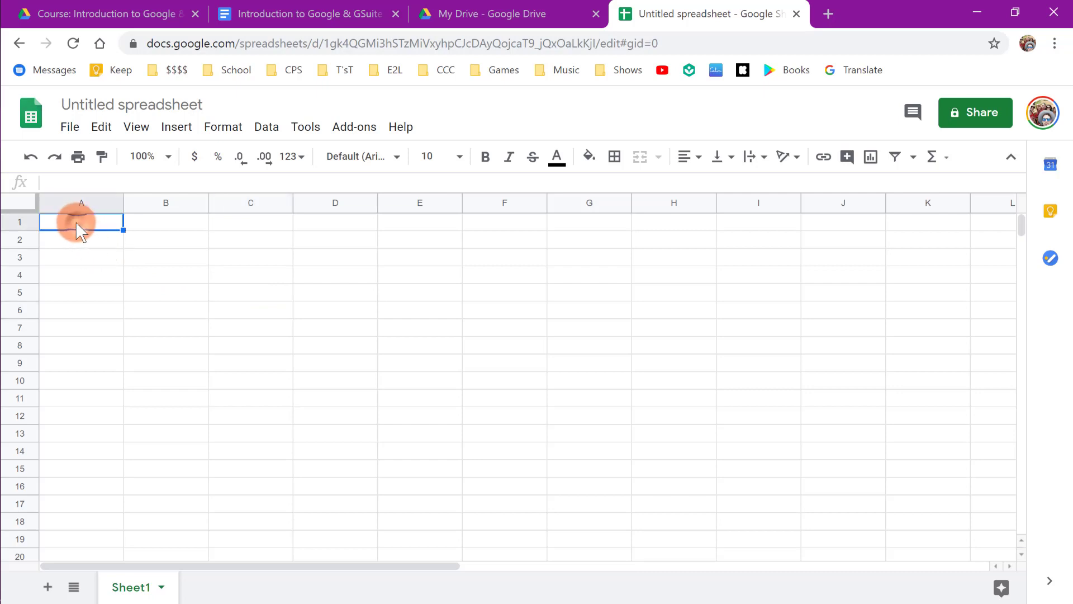
left_click(87, 239)
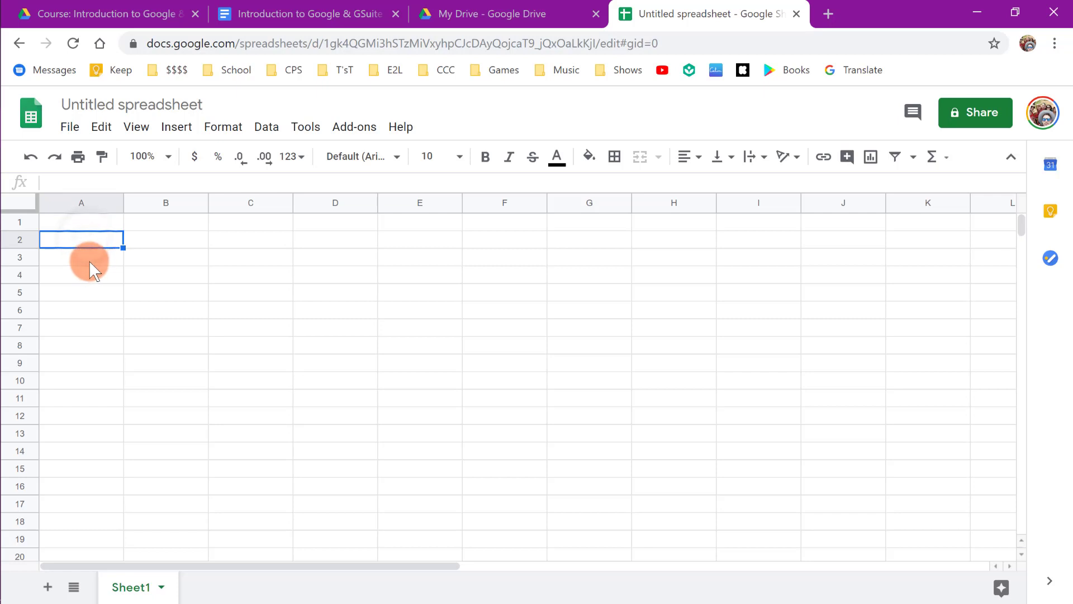
left_click(89, 260)
left_click(95, 277)
left_click(93, 291)
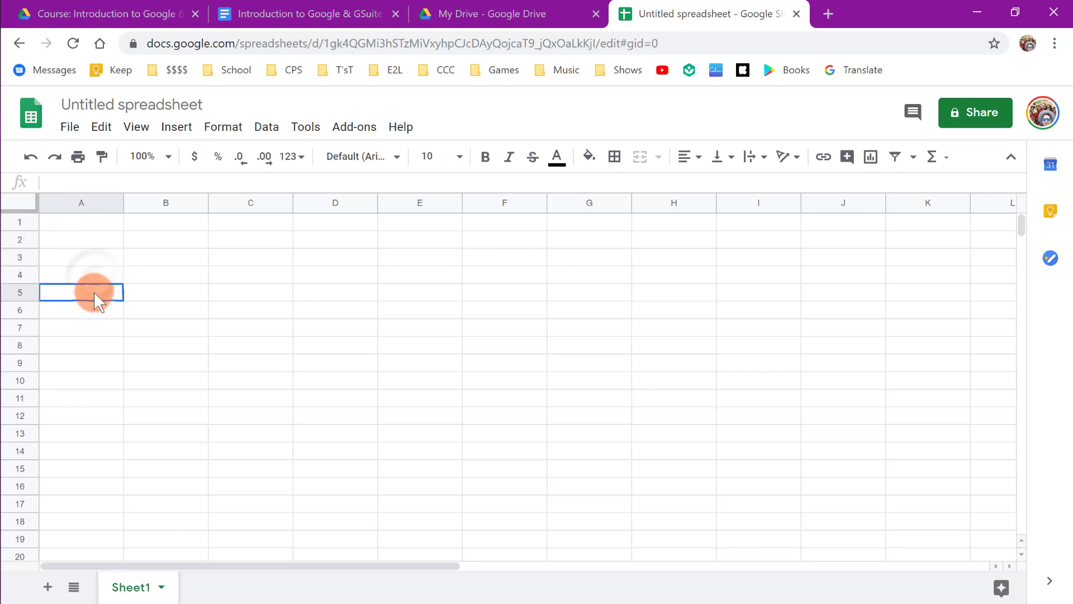
left_click(86, 220)
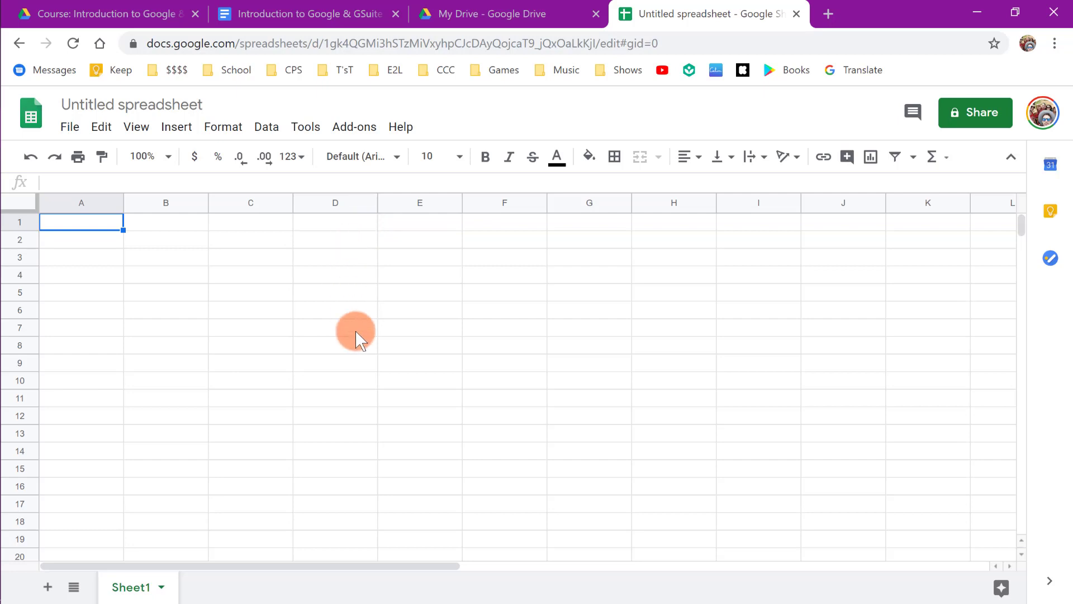
left_click(343, 295)
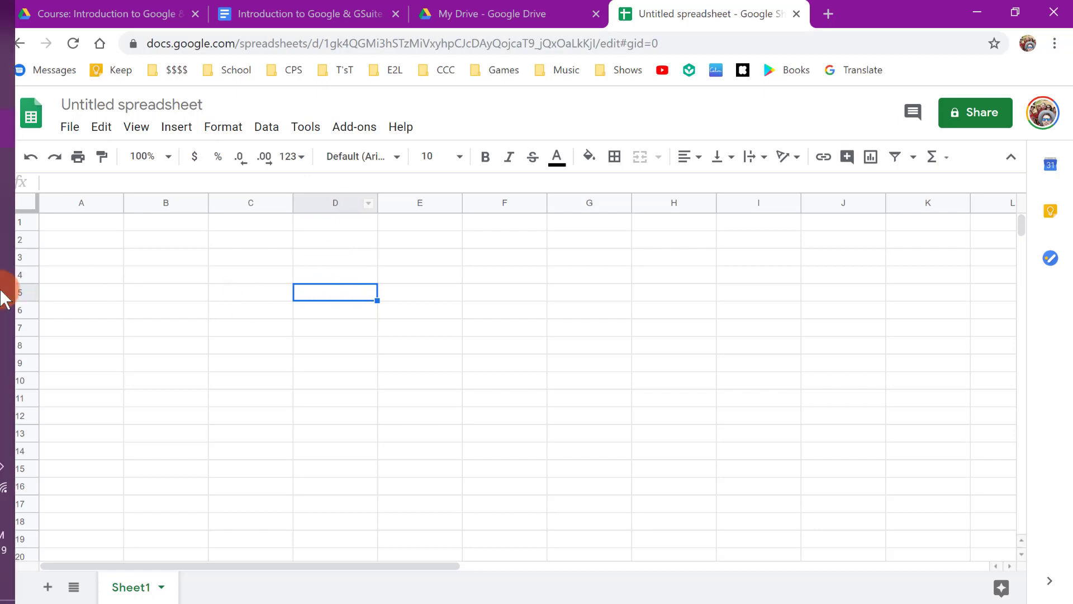
- Enter the labels "Name:" in D6, "Class Period:" in F6 and "Date:" in H6
left_click(349, 305)
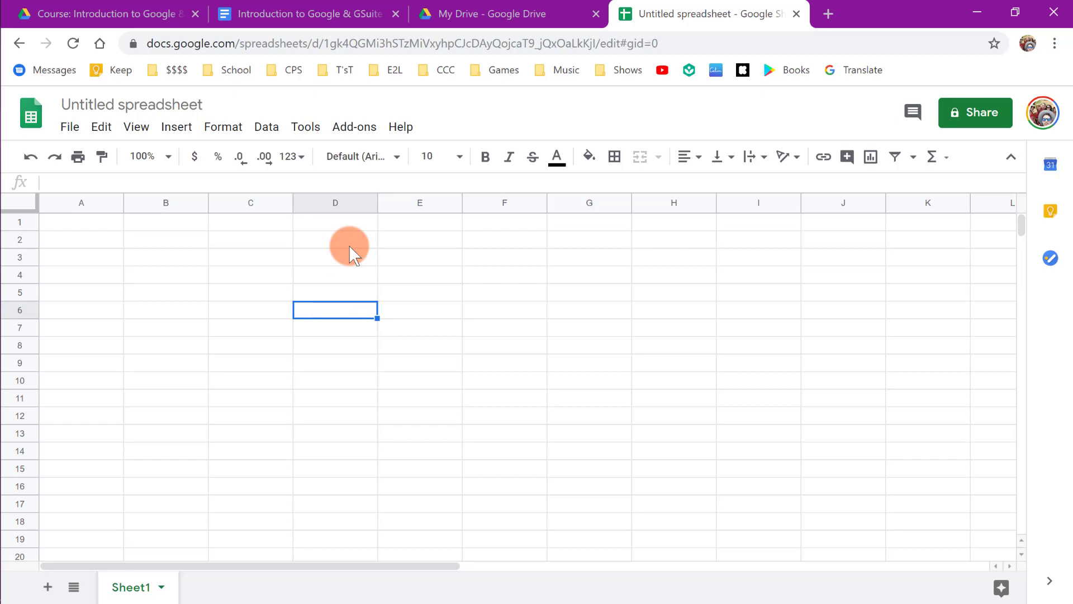
type("Name:")
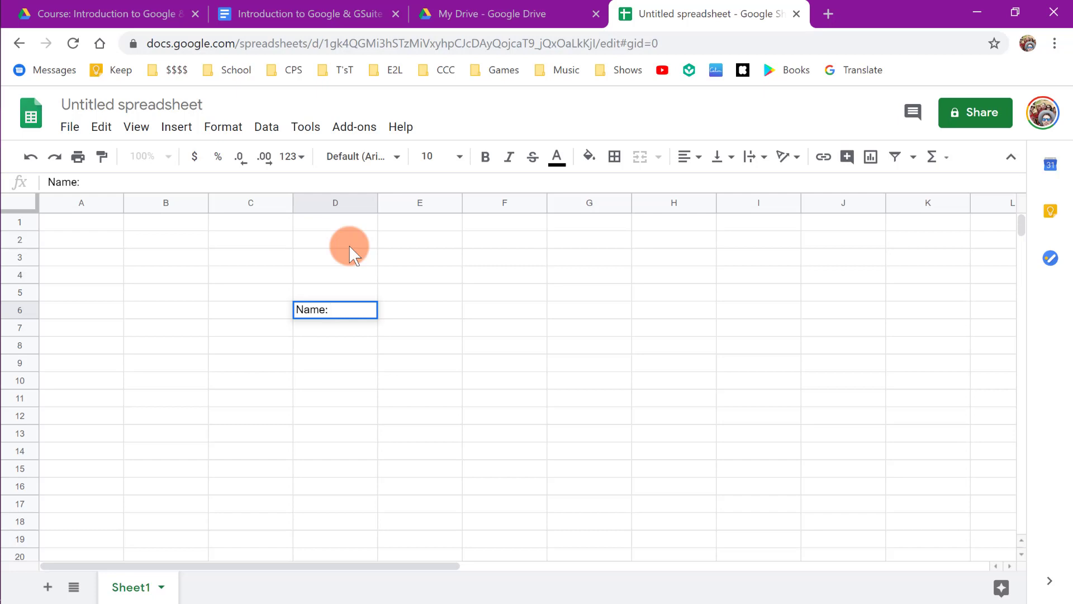
key("Tab")
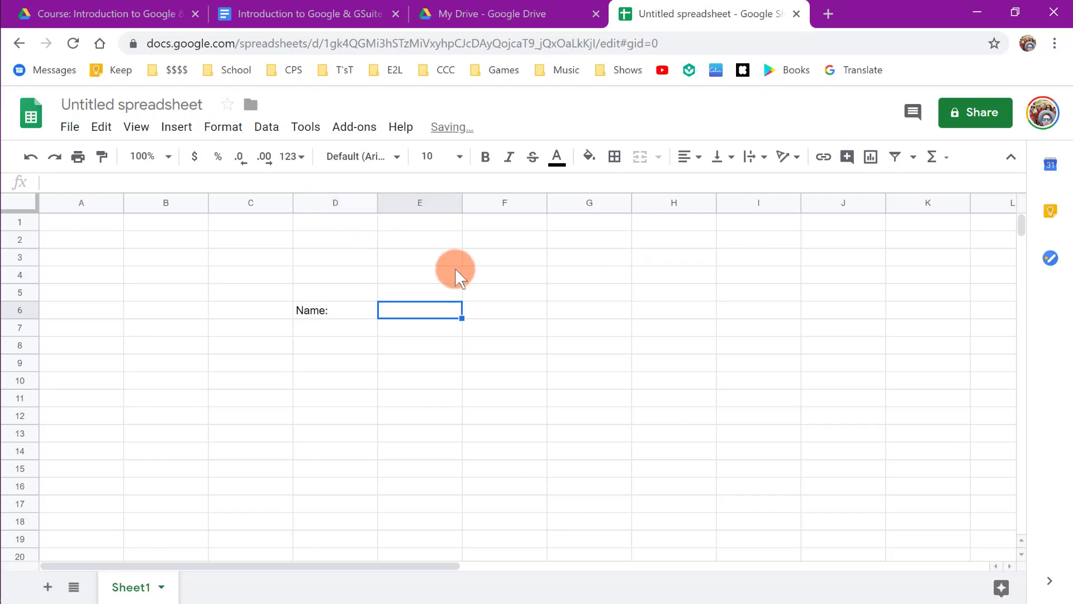
left_click(491, 309)
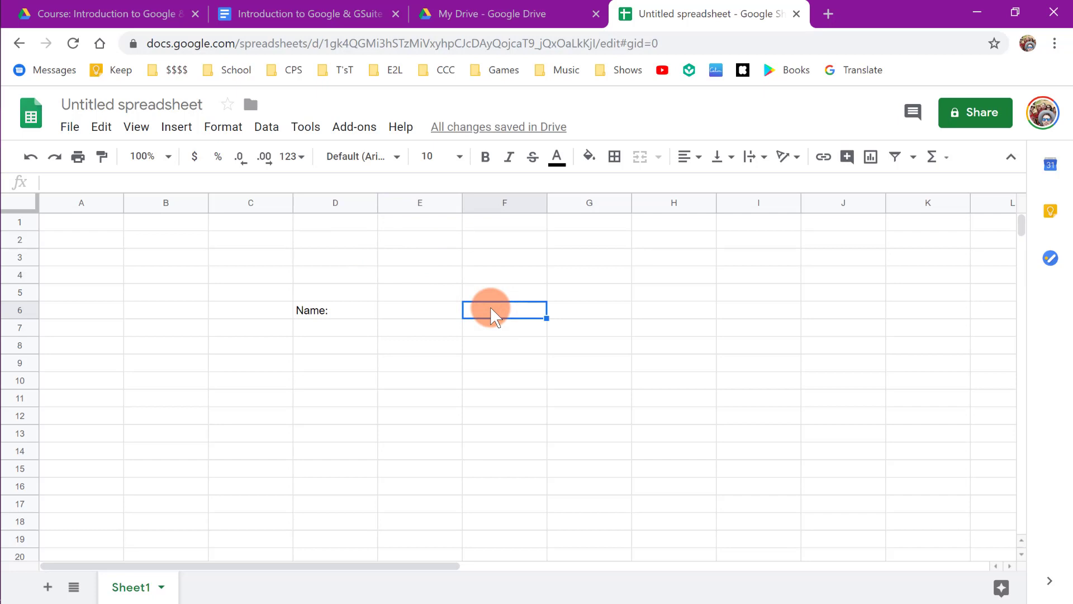
type("Class Period:")
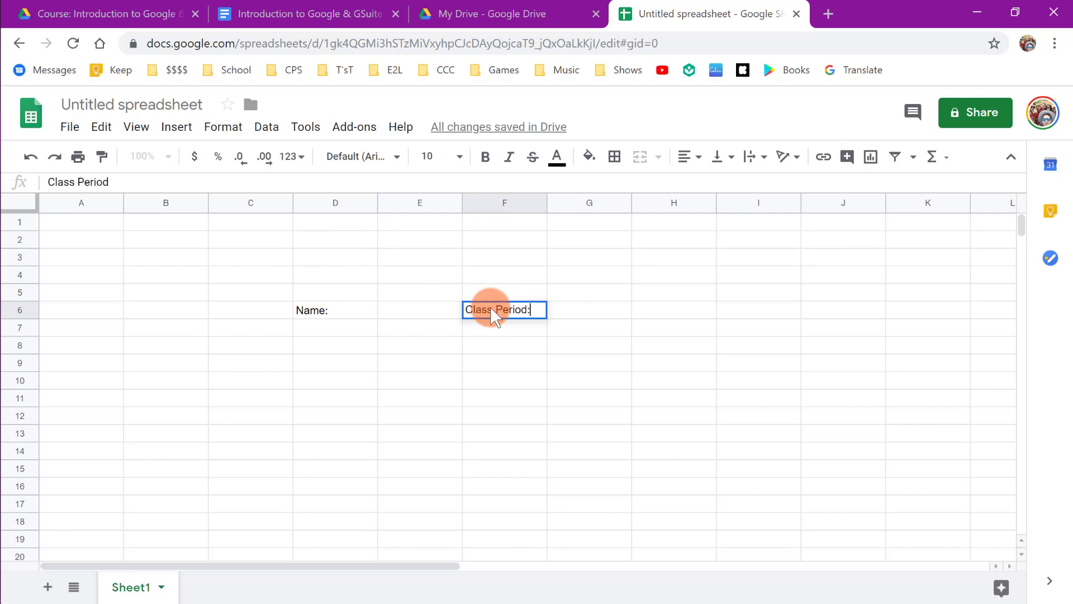
key("Tab")
key("Tab")
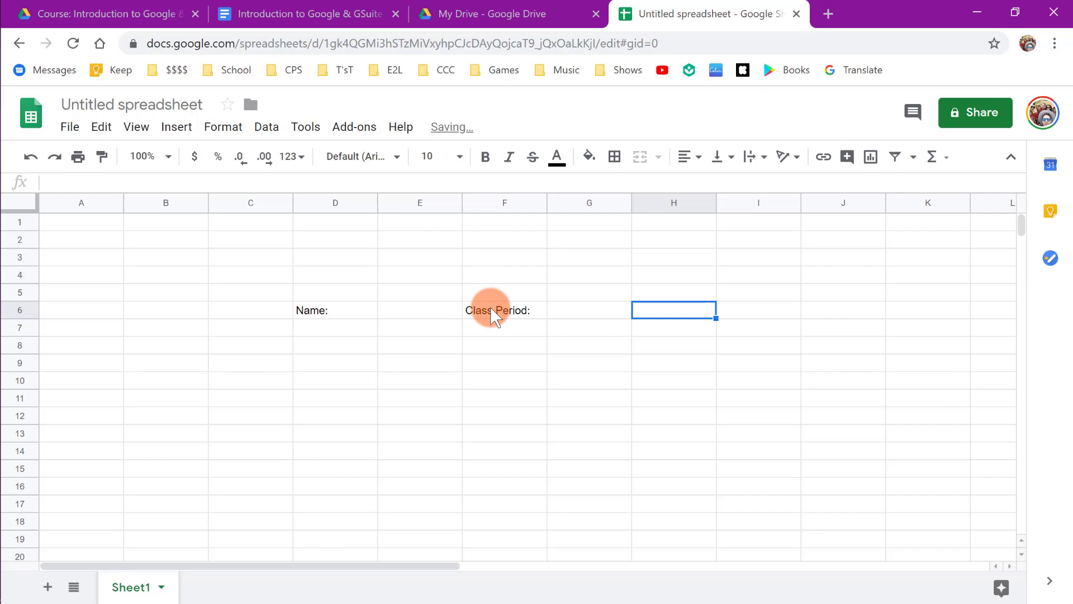
type("Date:")
left_click(578, 388)
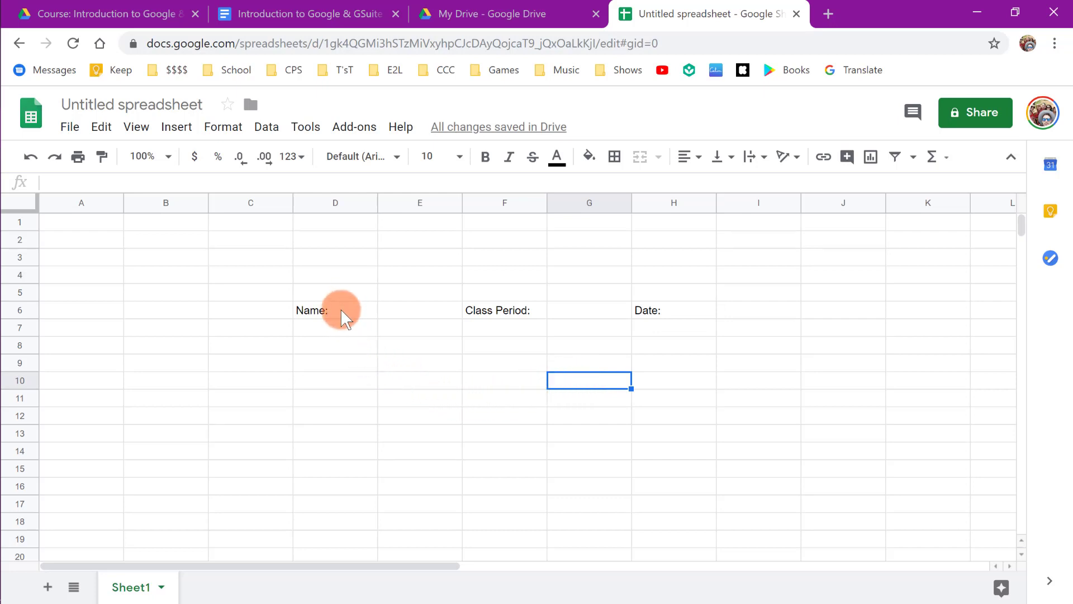
- Merge the Name label cell D6 with E6, and the Class Period label cell F6 with G6
left_click_drag(341, 308, 407, 317)
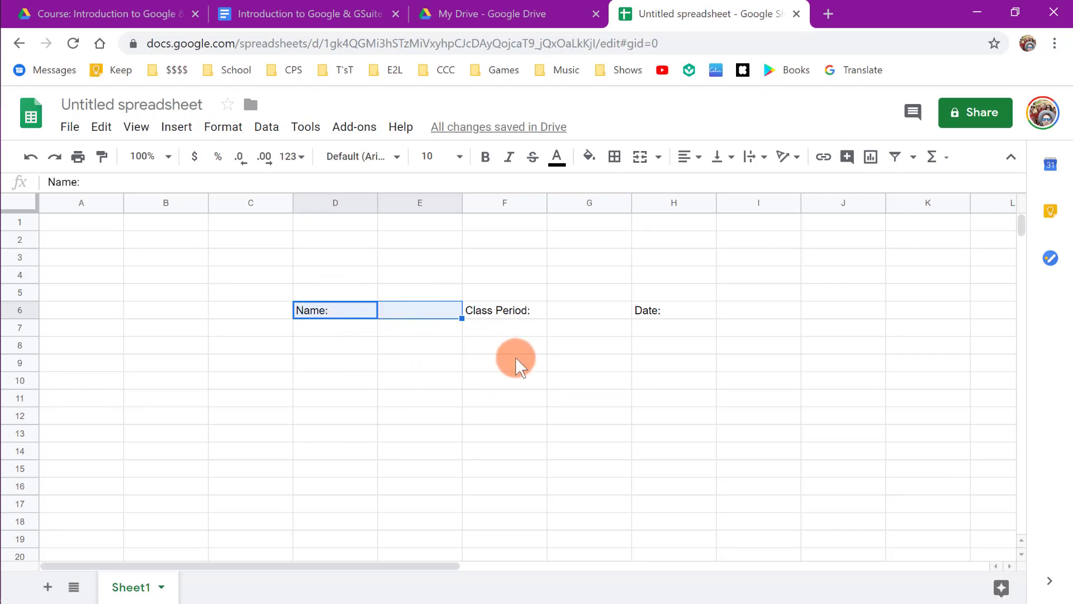
left_click(641, 165)
left_click(412, 361)
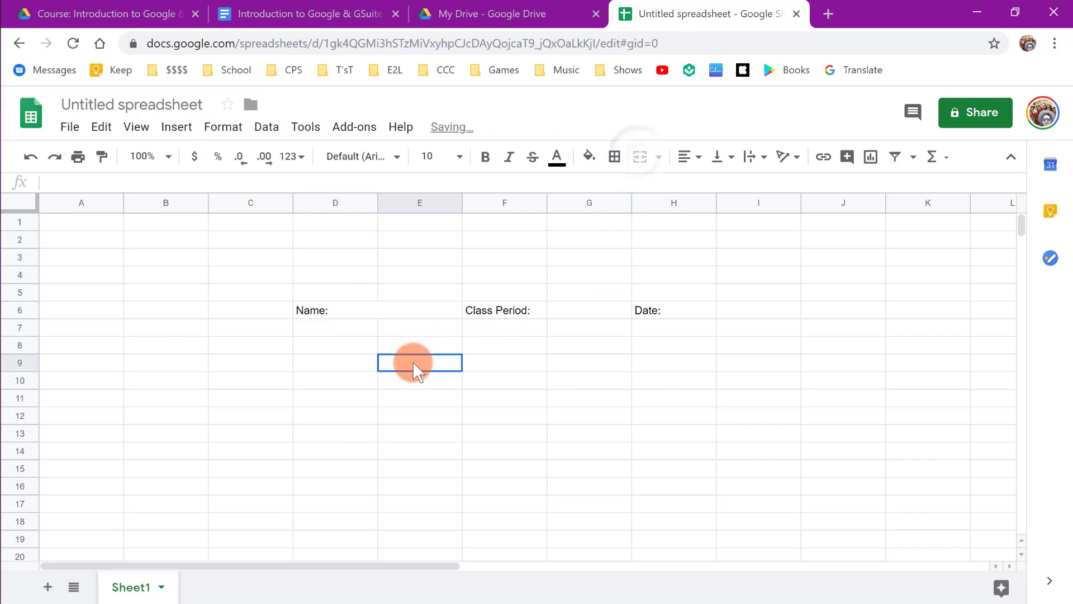
left_click(405, 309)
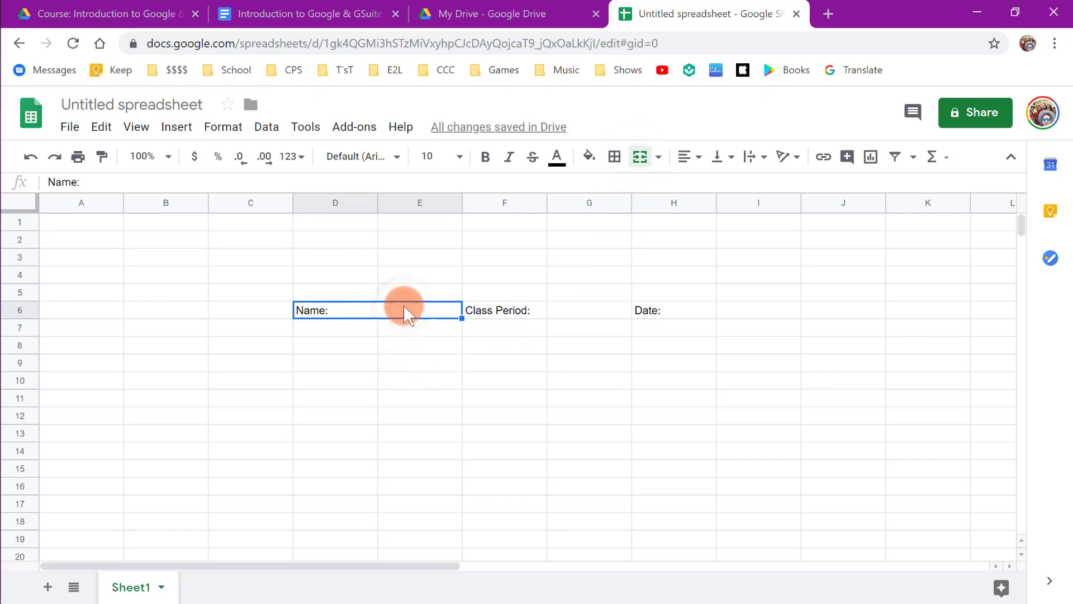
left_click_drag(525, 309, 559, 308)
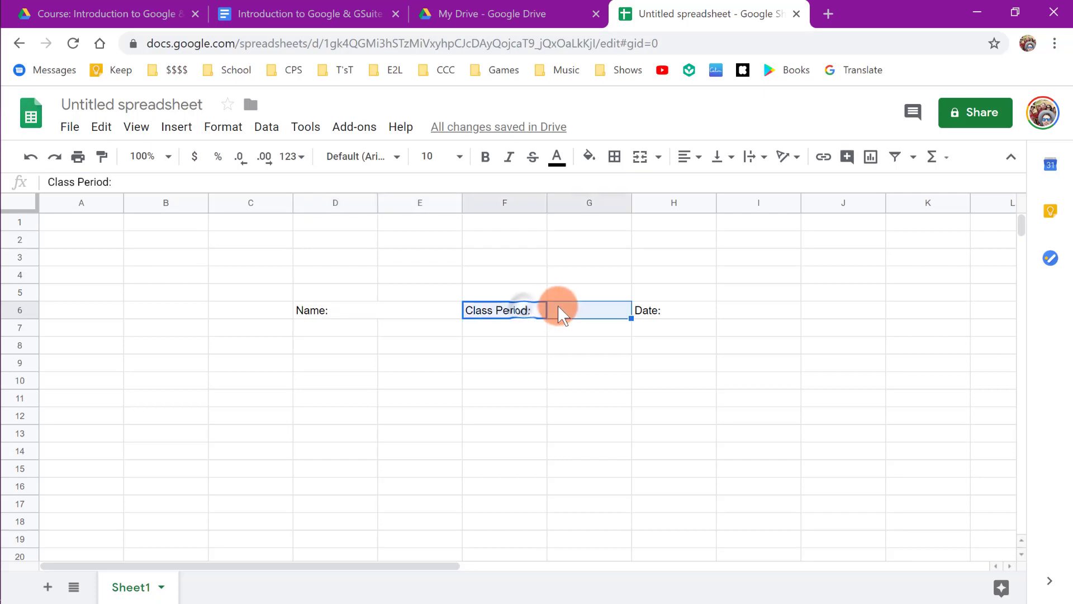
left_click(642, 162)
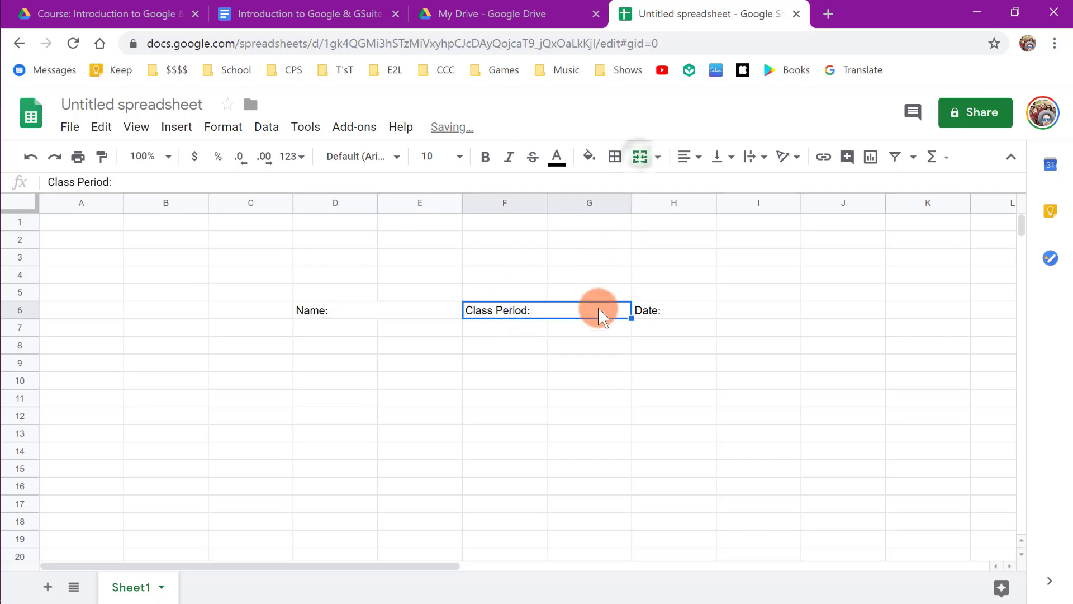
left_click(598, 333)
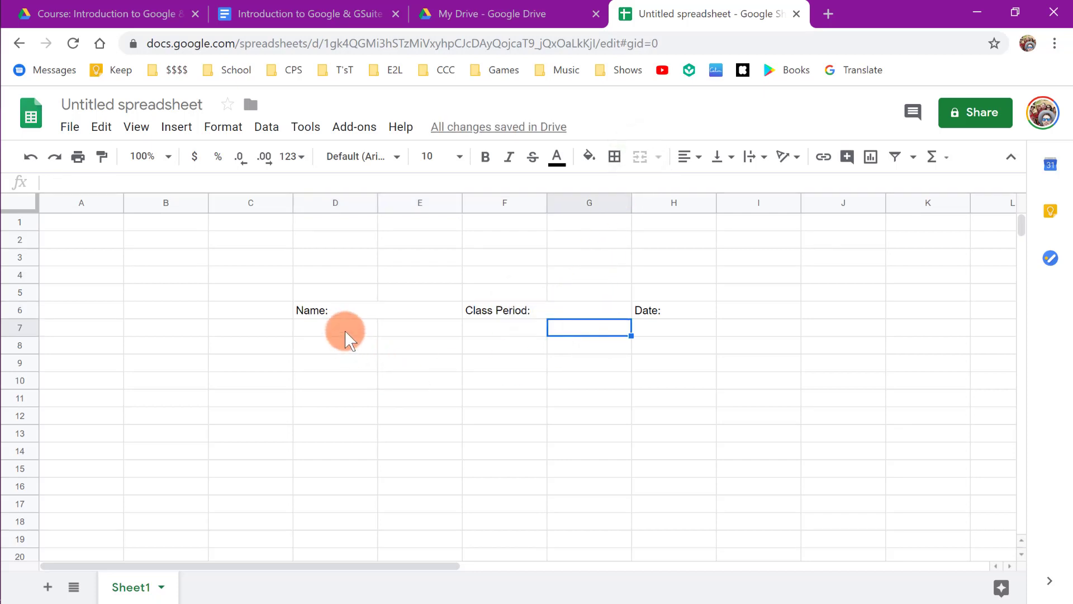
- Merge the cells D7 to D16 below the Name label into one tall cell
left_click_drag(345, 330, 350, 485)
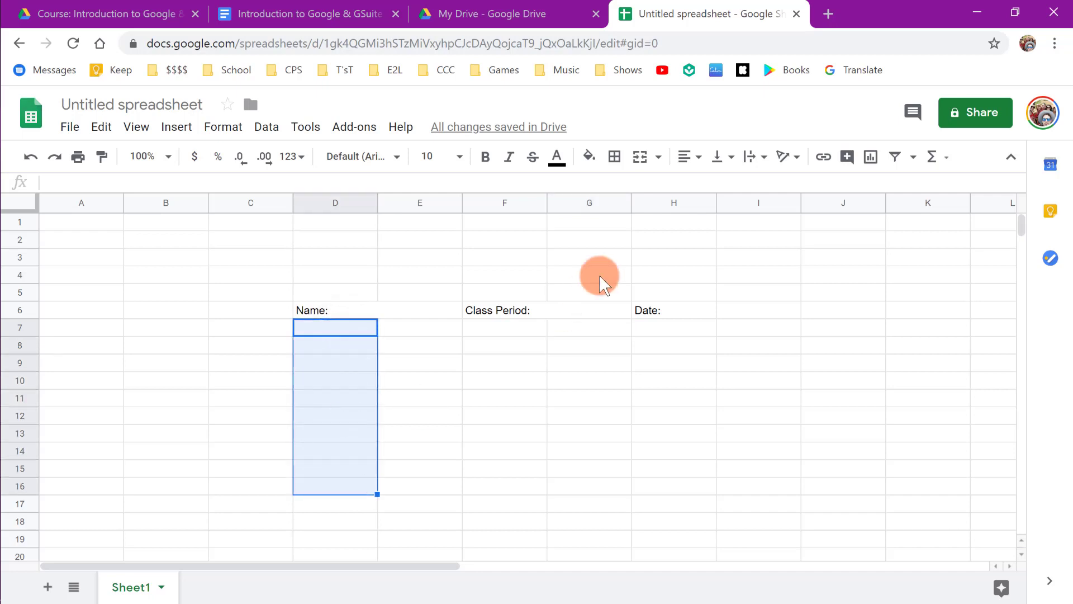
left_click(639, 159)
left_click(466, 418)
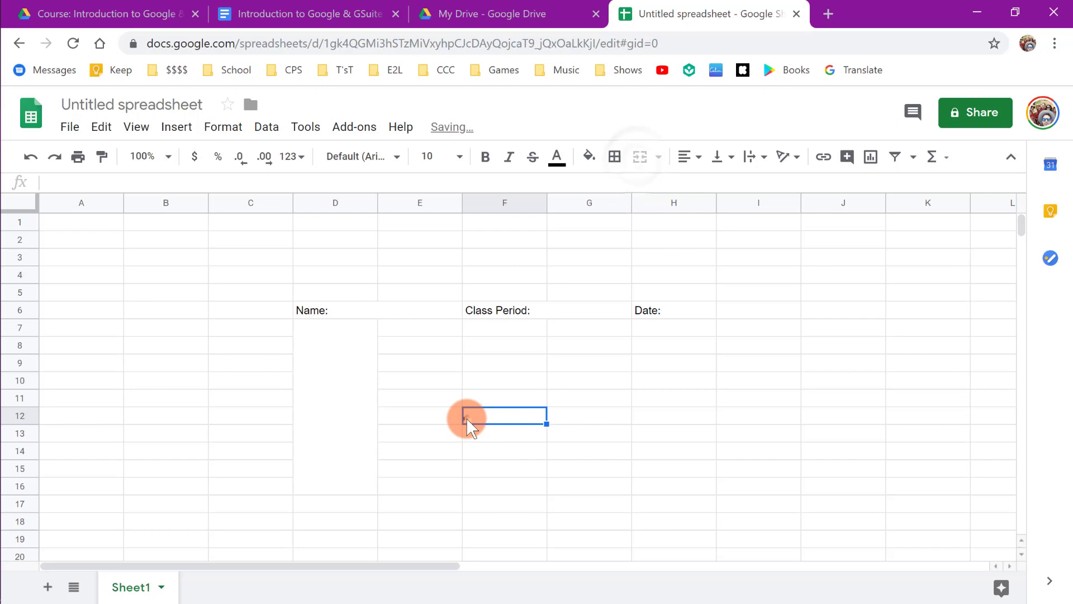
left_click(345, 417)
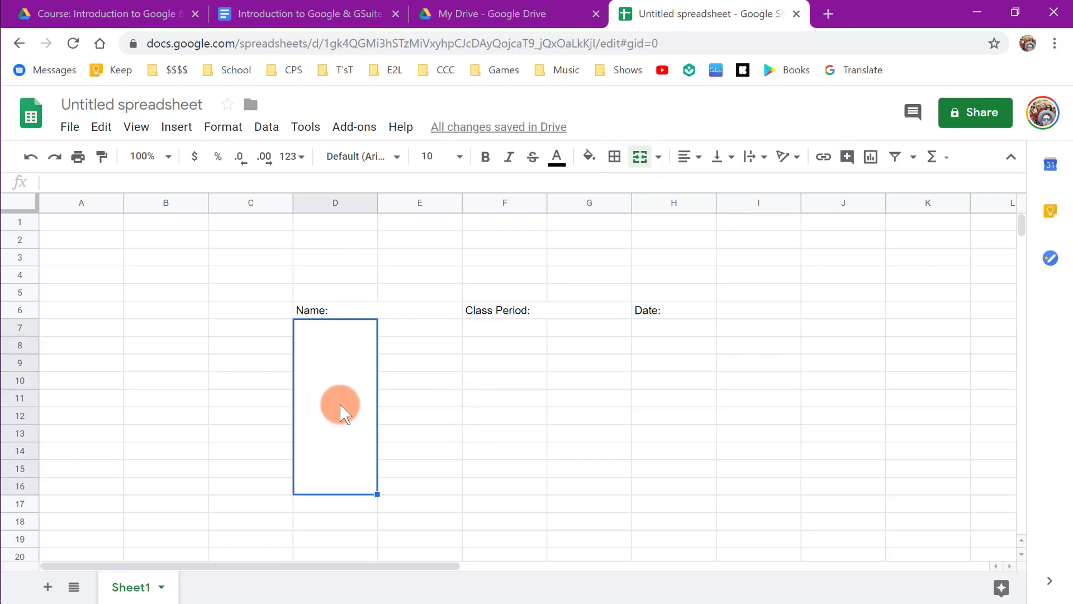
- Merge the tall cell in column D with the cells across to column H into one block, D7:H16
left_click_drag(341, 403, 655, 418)
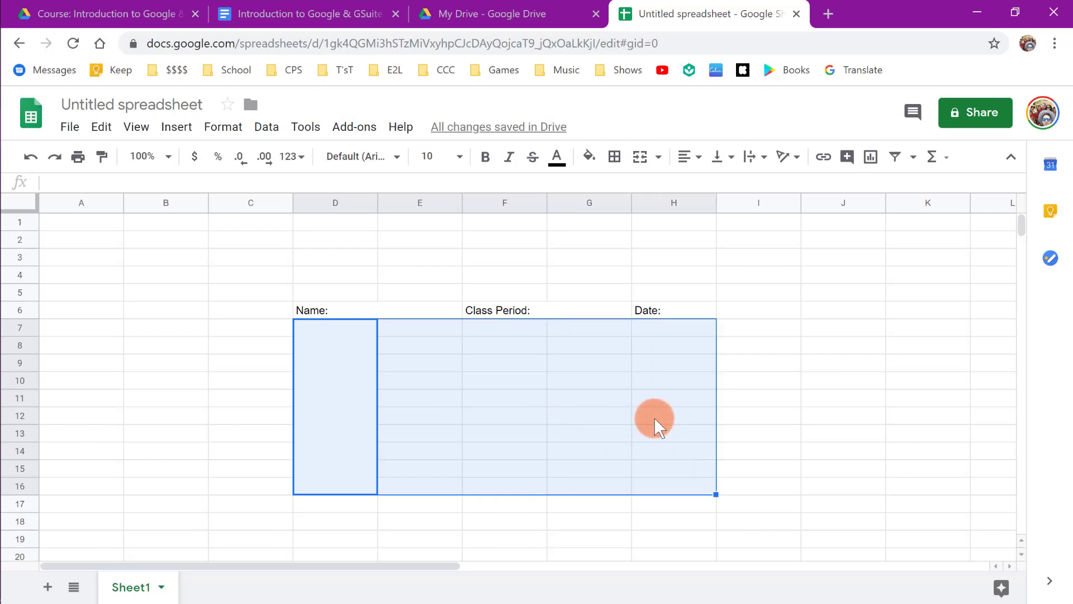
left_click(640, 157)
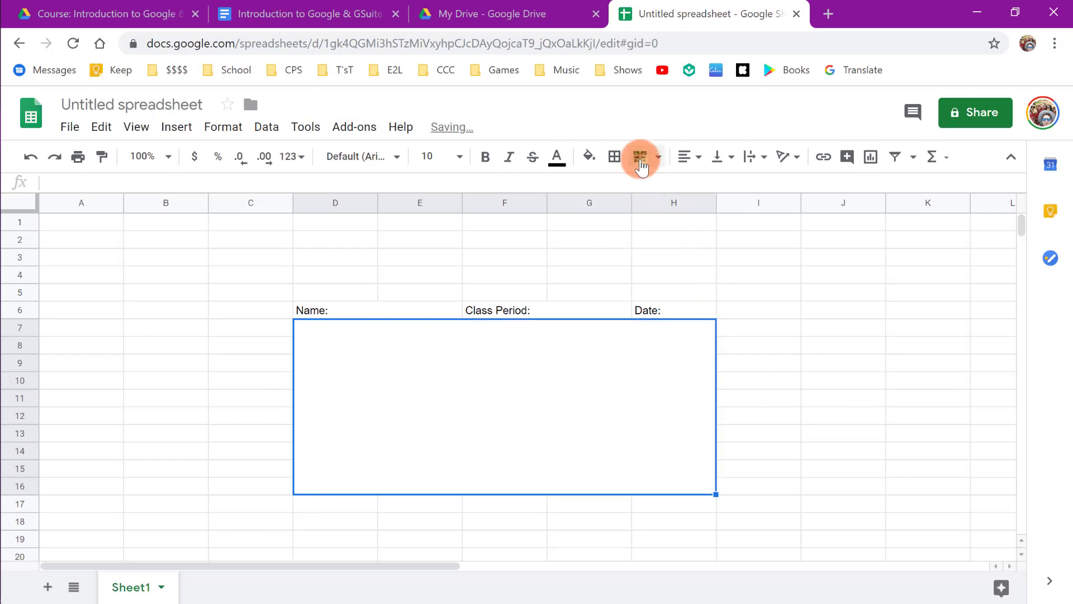
left_click(841, 380)
- Enter the text "Description of a task:" in the large merged block below the labels
left_click(528, 366)
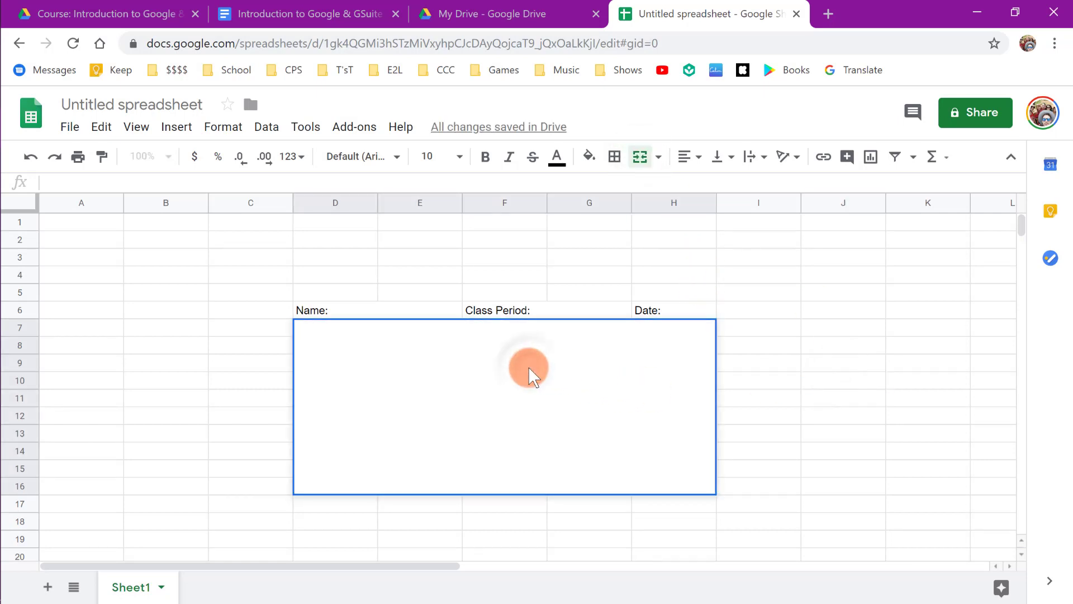
type("Description of")
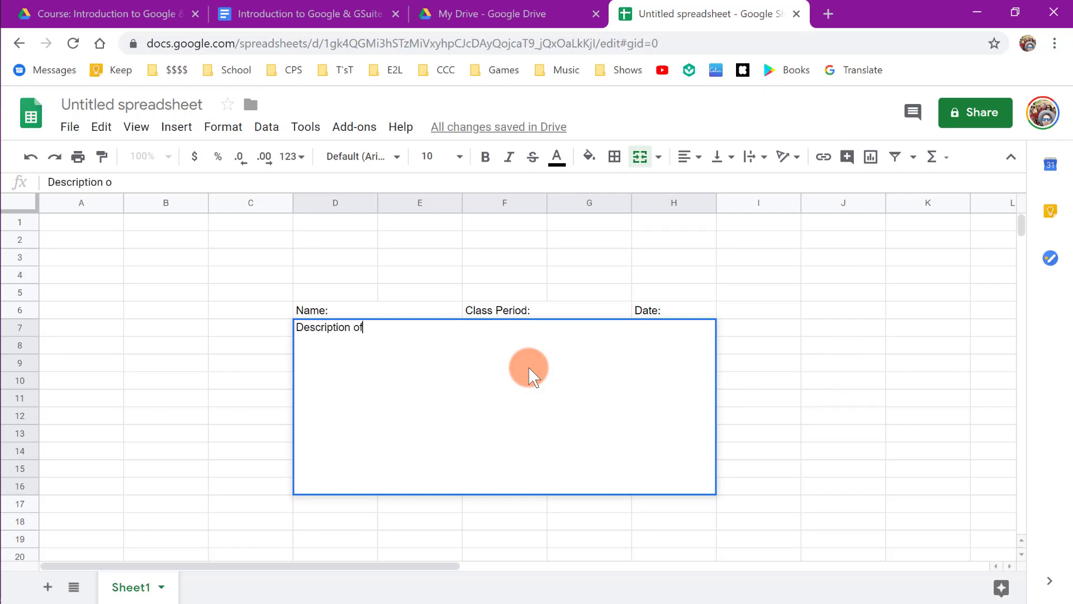
type(" a task:")
left_click(755, 397)
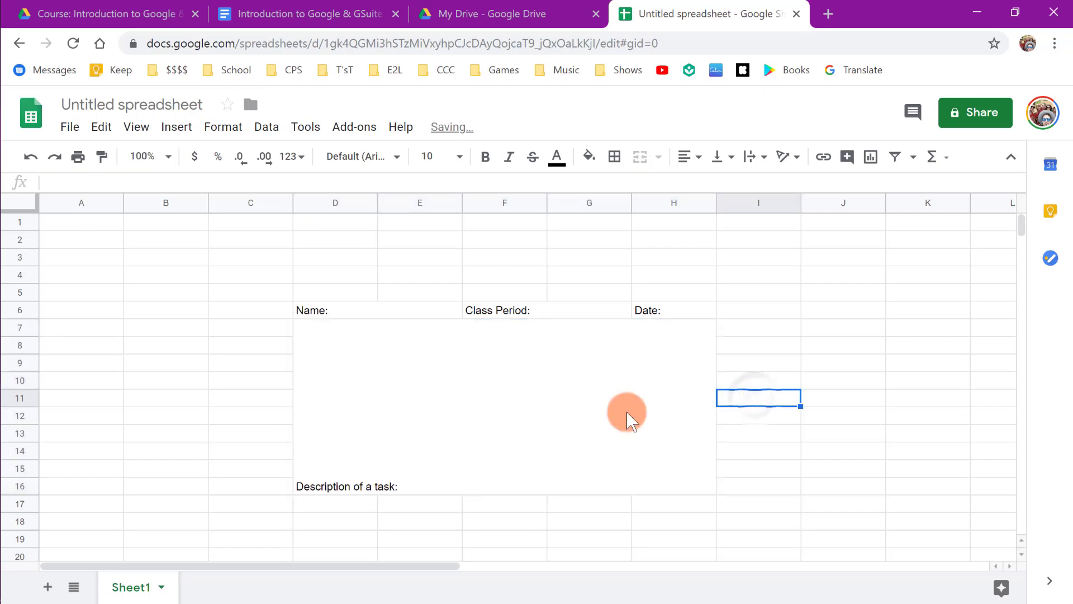
left_click(528, 417)
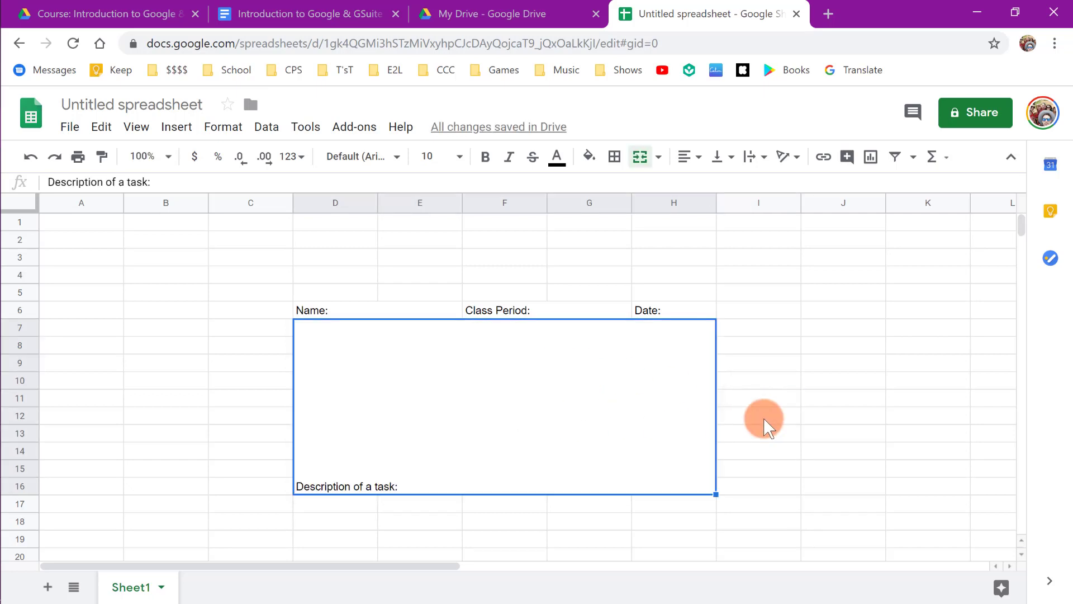
left_click(755, 398)
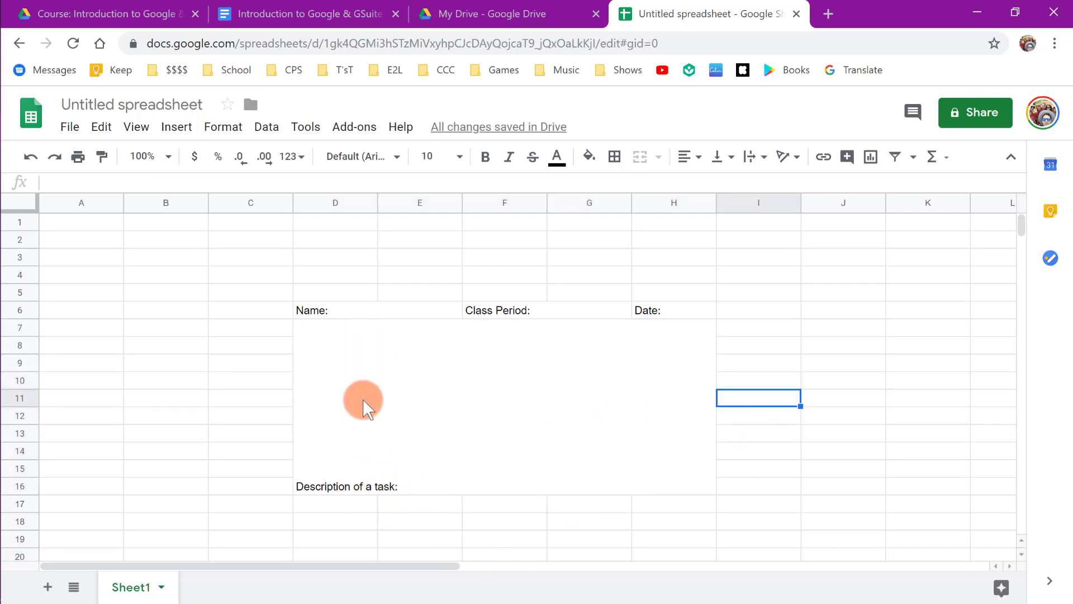
- Align the "Description of a task:" text to the top of its merged block and center it horizontally
left_click(435, 391)
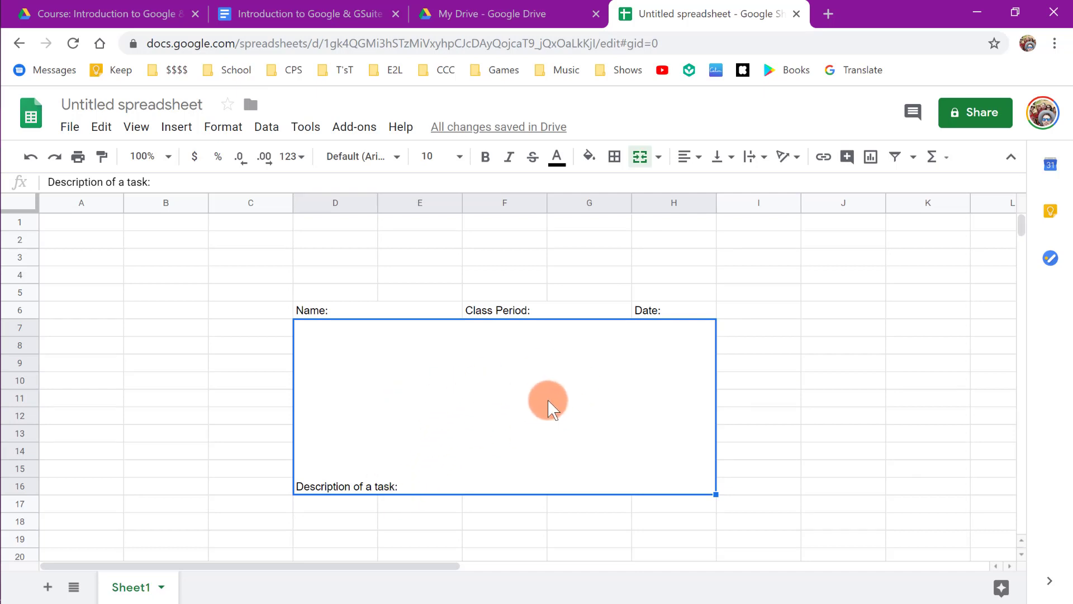
left_click(733, 161)
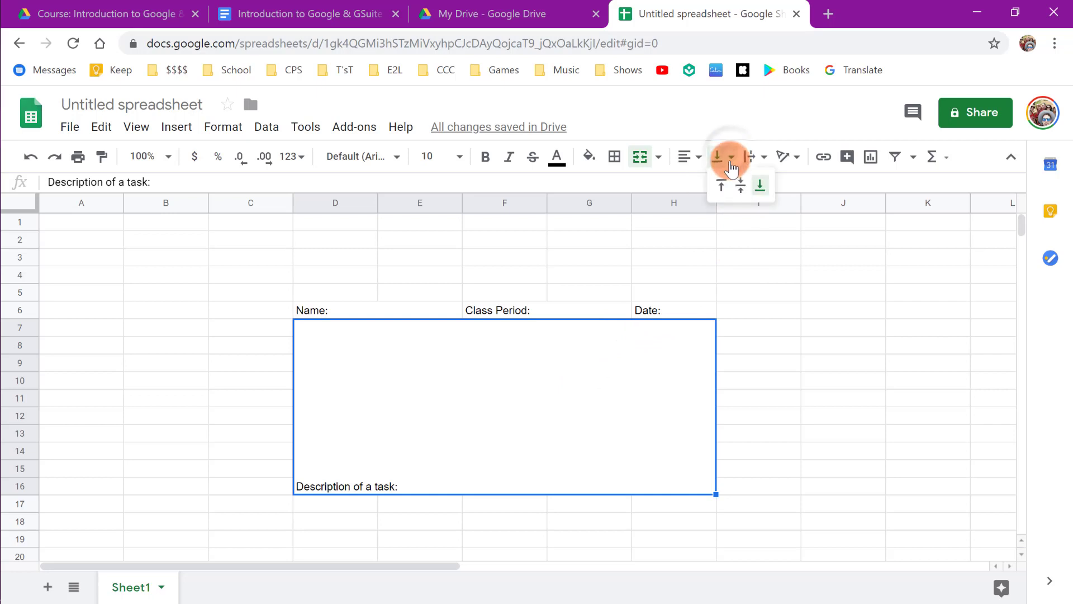
left_click(725, 197)
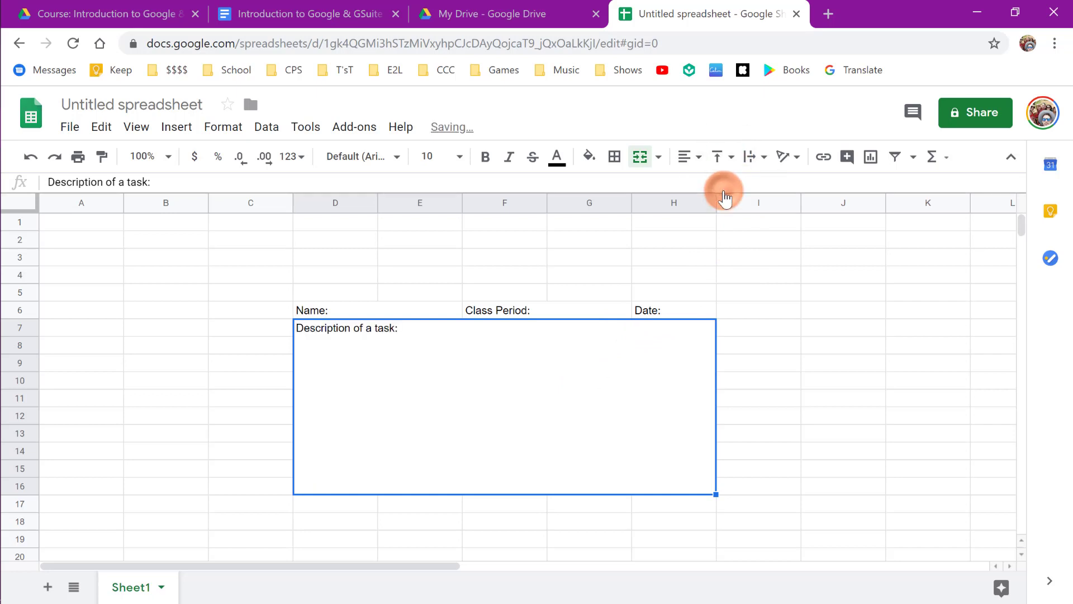
left_click(695, 162)
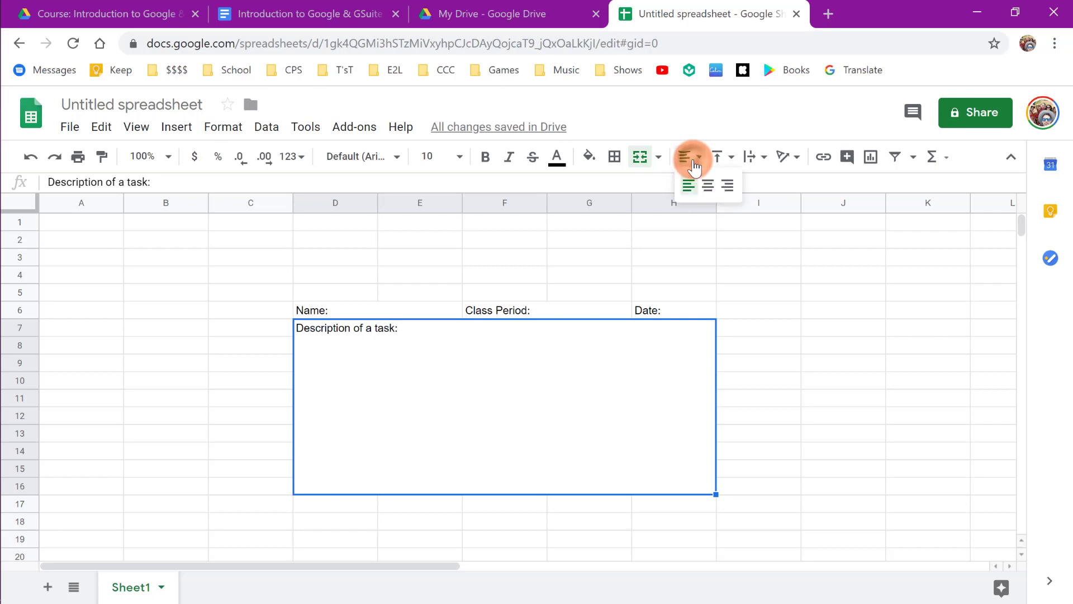
left_click(710, 196)
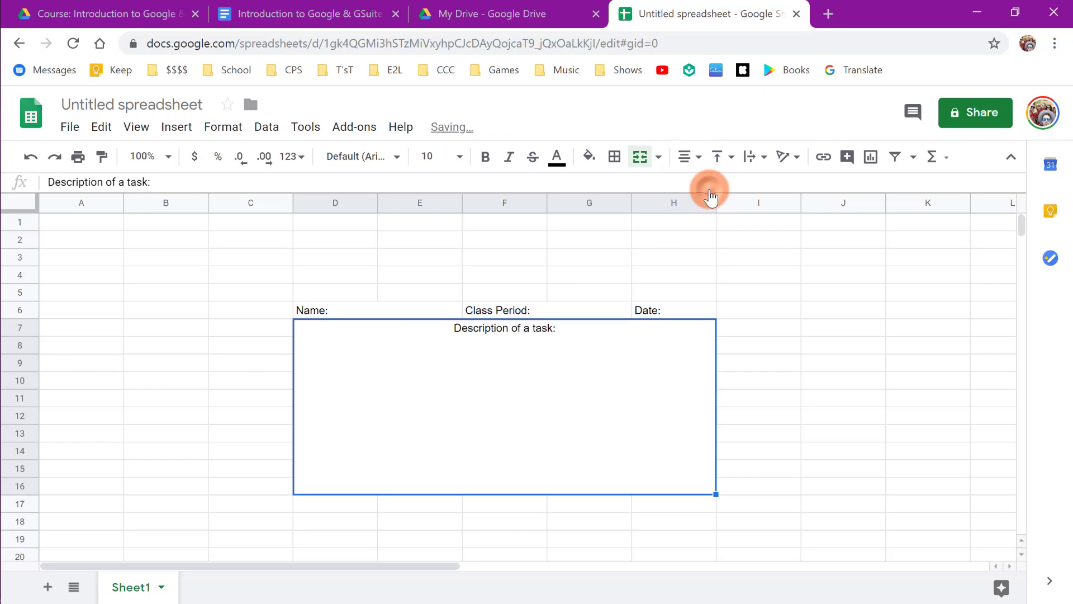
- Append the filler text "asfjklasd;flaj" directly after "Description of a task:" in the large merged block
left_click(777, 364)
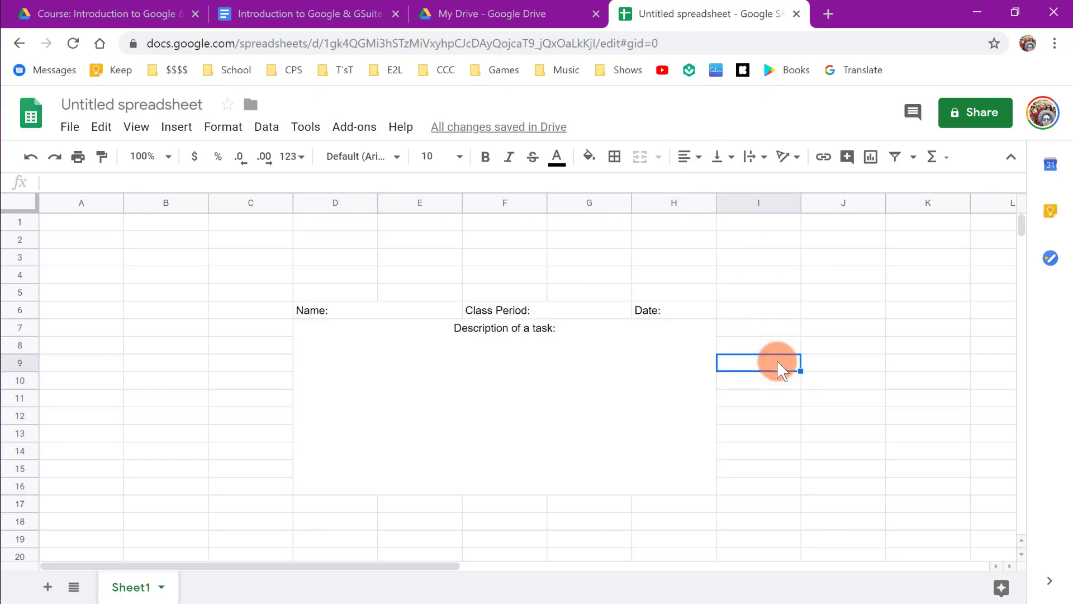
left_click(636, 370)
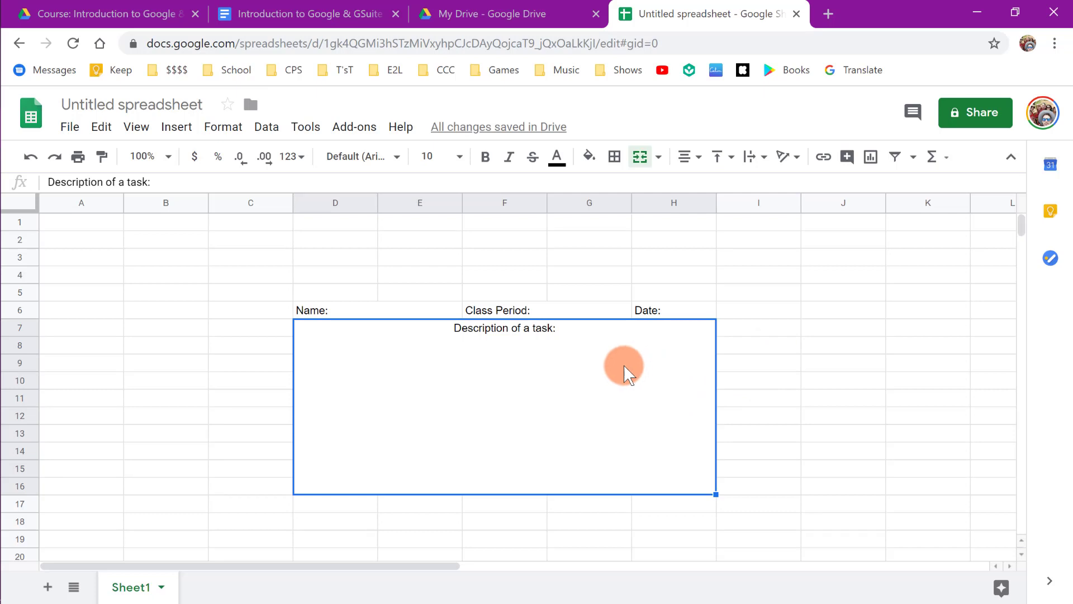
double_click(599, 356)
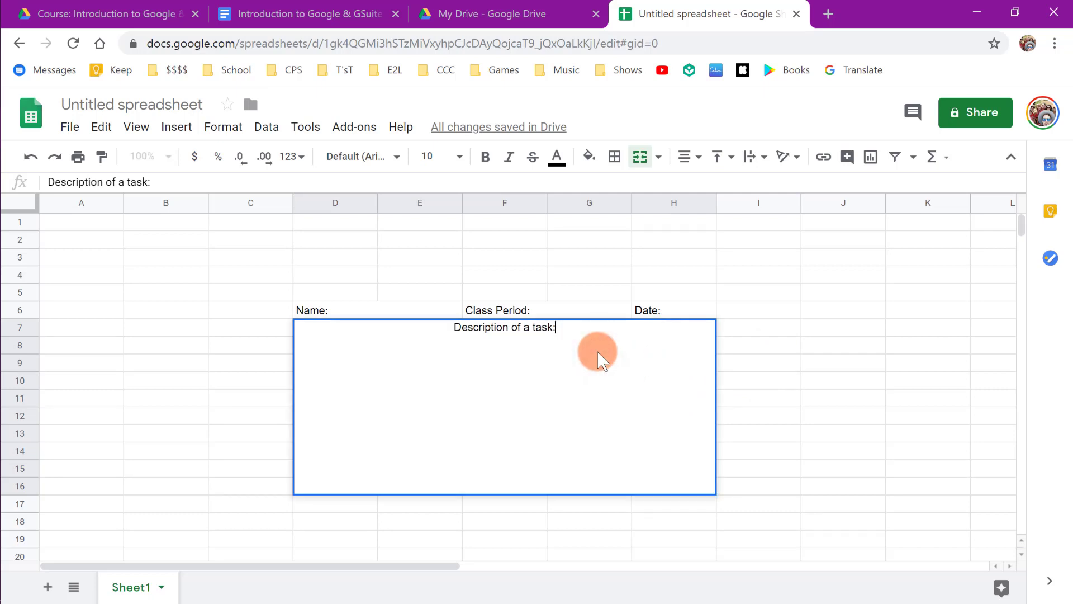
type("asfjklasd;flaj")
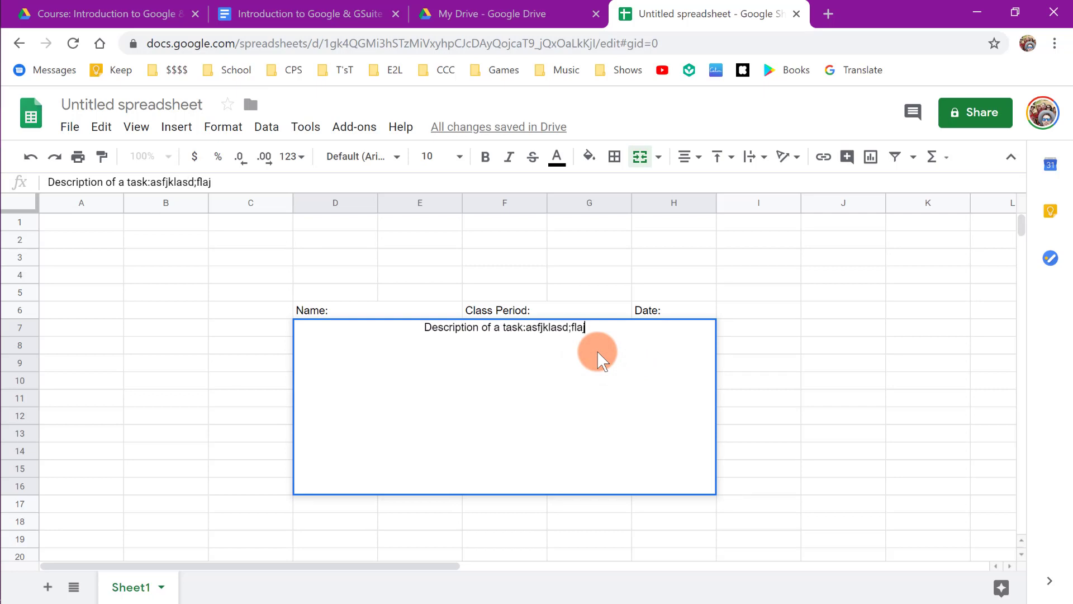
left_click(597, 350)
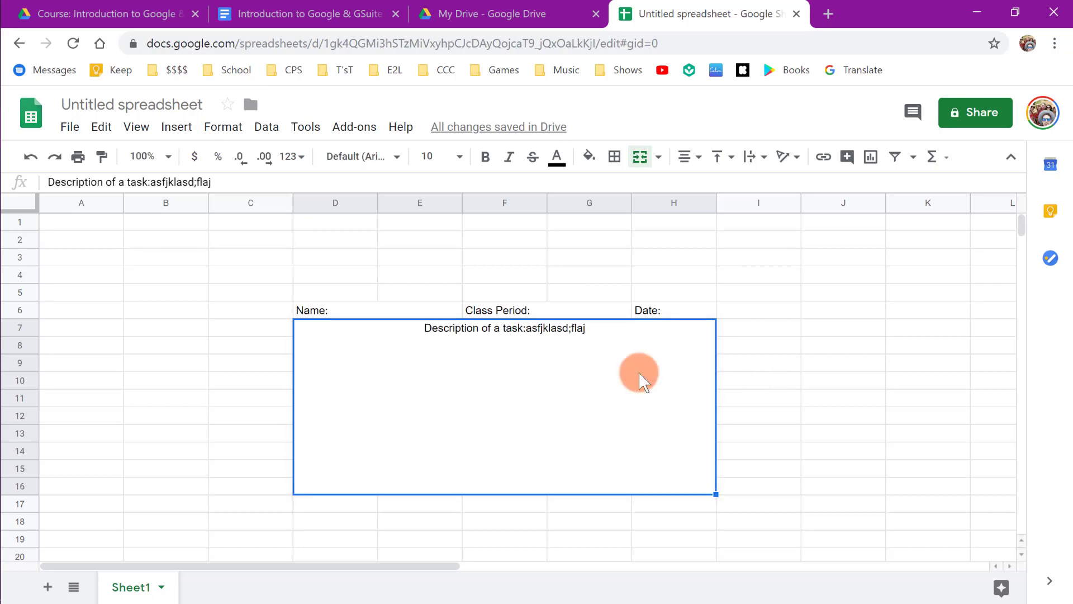
- Delete the filler text "asfjklasd;flaj" following "Description of a task:" in the large merged block
double_click(600, 366)
key("BackSpace")
key("BackSpace")
key("BackSpace")
key("BackSpace")
key("BackSpace")
key("BackSpace")
key("BackSpace")
key("BackSpace")
key("BackSpace")
key("BackSpace")
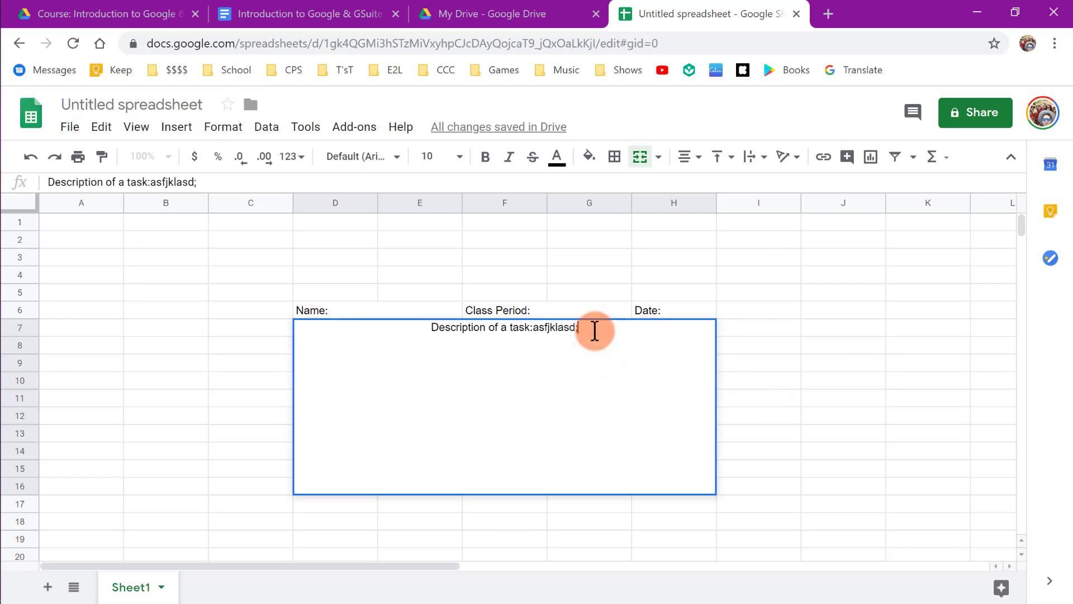
key("BackSpace")
key("BackSpace")
key("BackSpace")
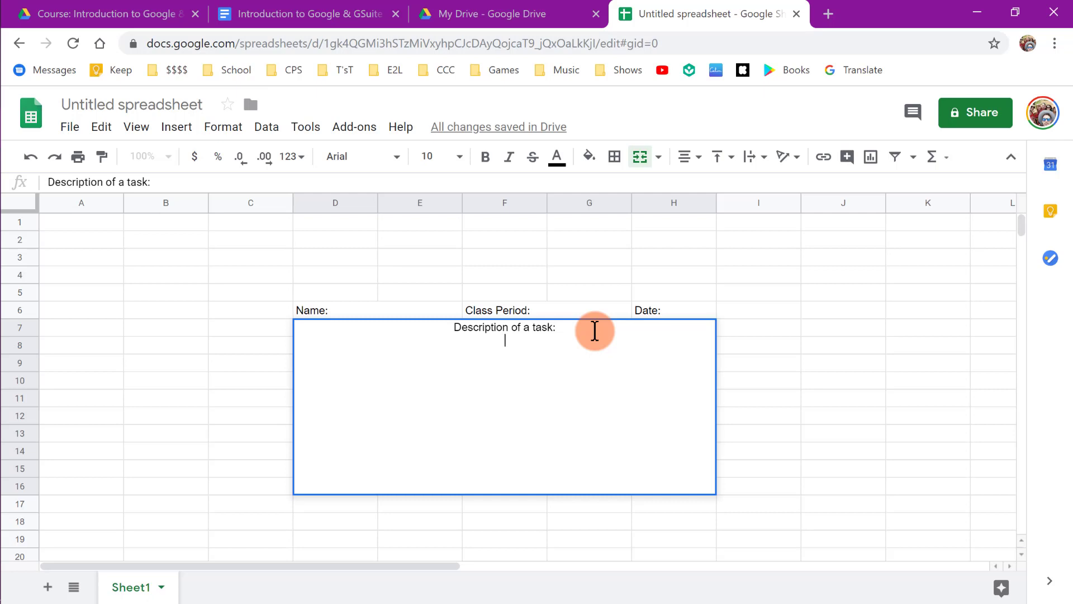
- Add the line "type a space down in the cell" inside the merged block, three blank lines below "Description of a task:"
key("alt+Return")
type("type a spacce dp")
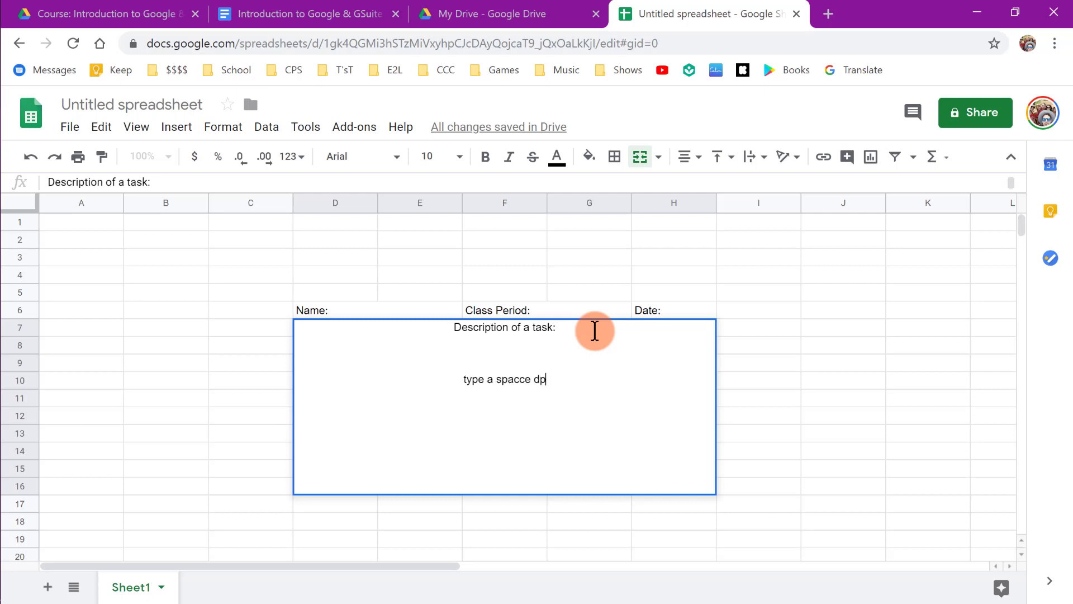
key("BackSpace")
key("BackSpace")
key("BackSpace")
key("BackSpace")
key("BackSpace")
type("e down in the cel")
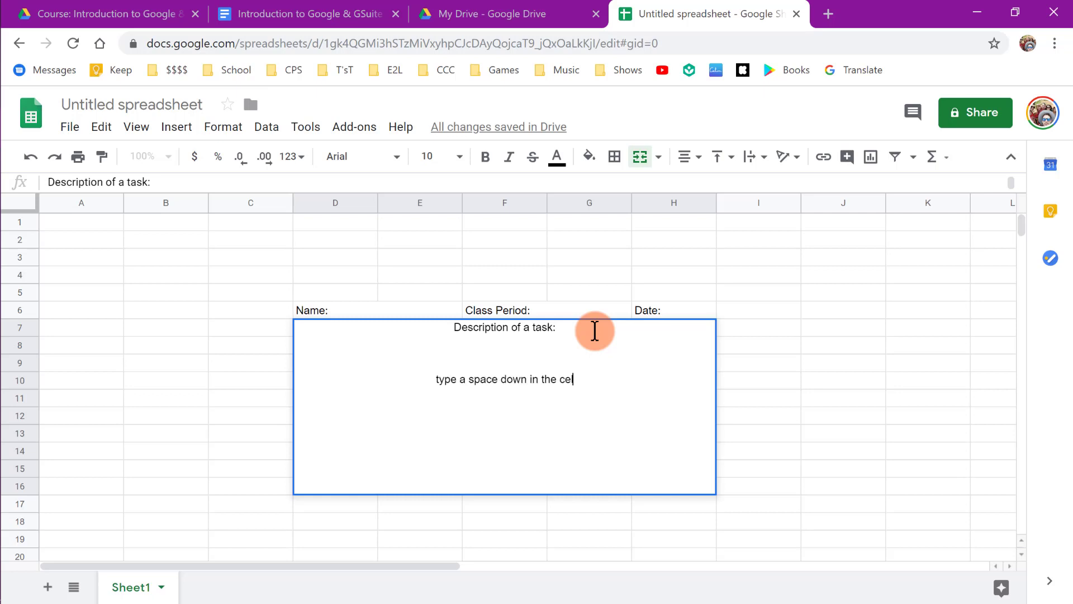
type("l")
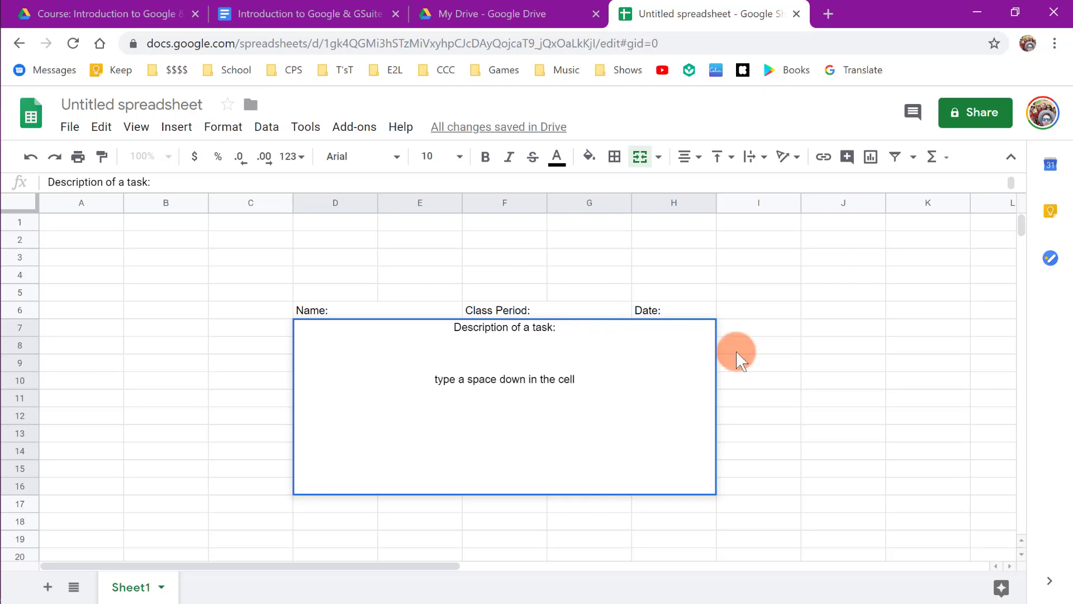
left_click(805, 385)
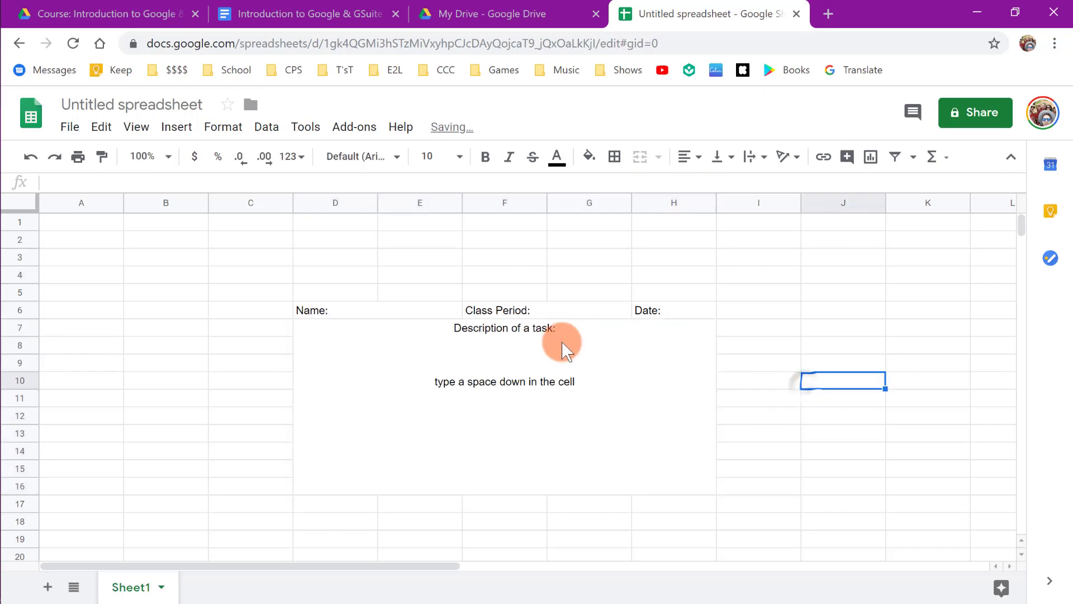
- Inspect the editable content of the Name label cell, highlighting its text, and leave it unchanged
left_click(373, 311)
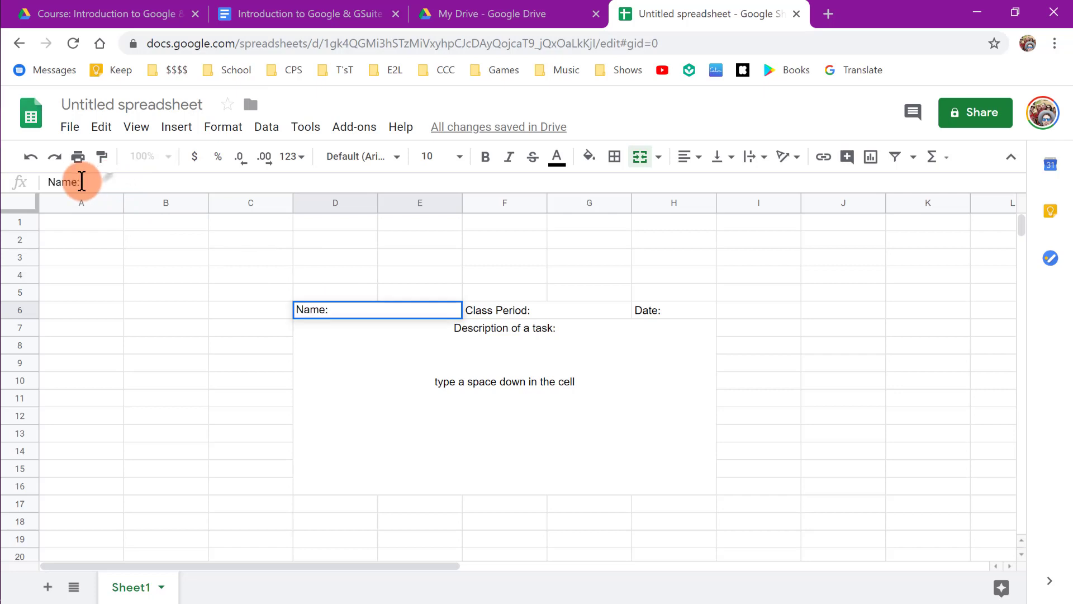
left_click_drag(83, 182, 40, 183)
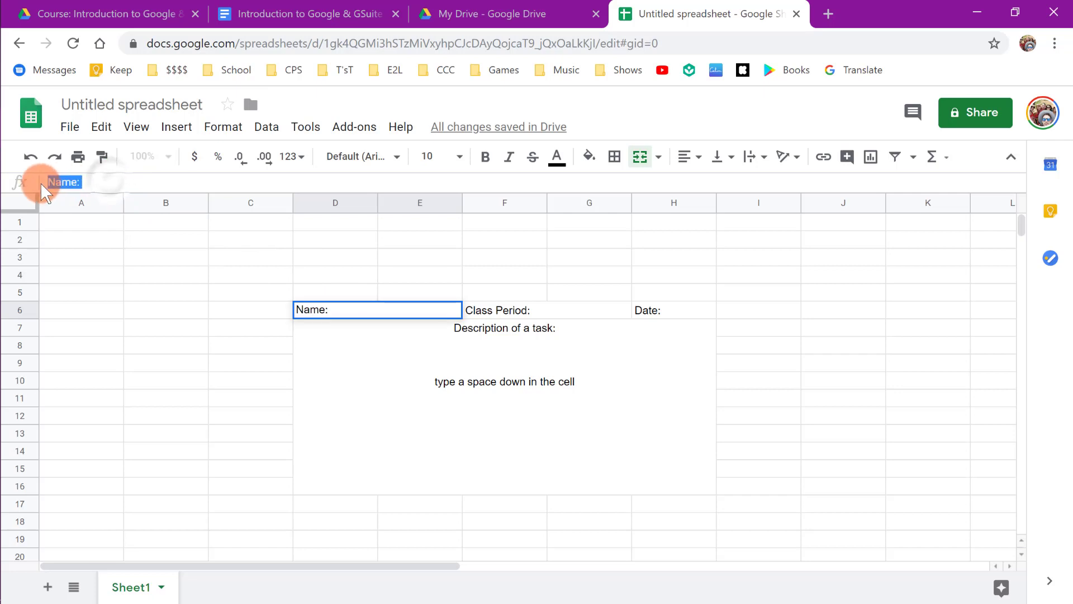
left_click(84, 182)
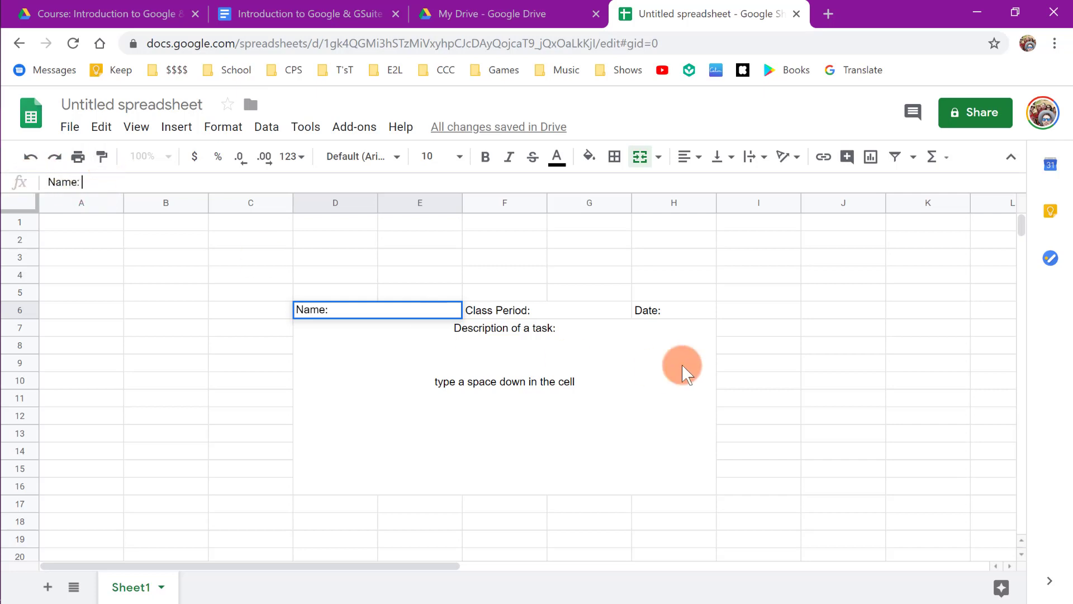
left_click(783, 345)
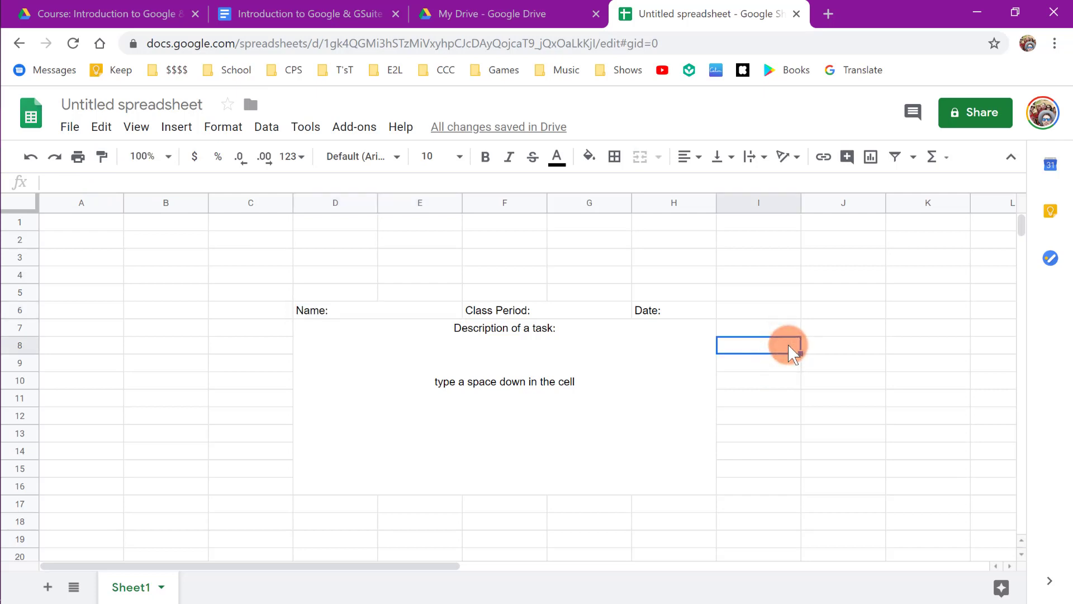
- Fill the Name cell with light green, dismissing the theme tip
left_click(398, 310)
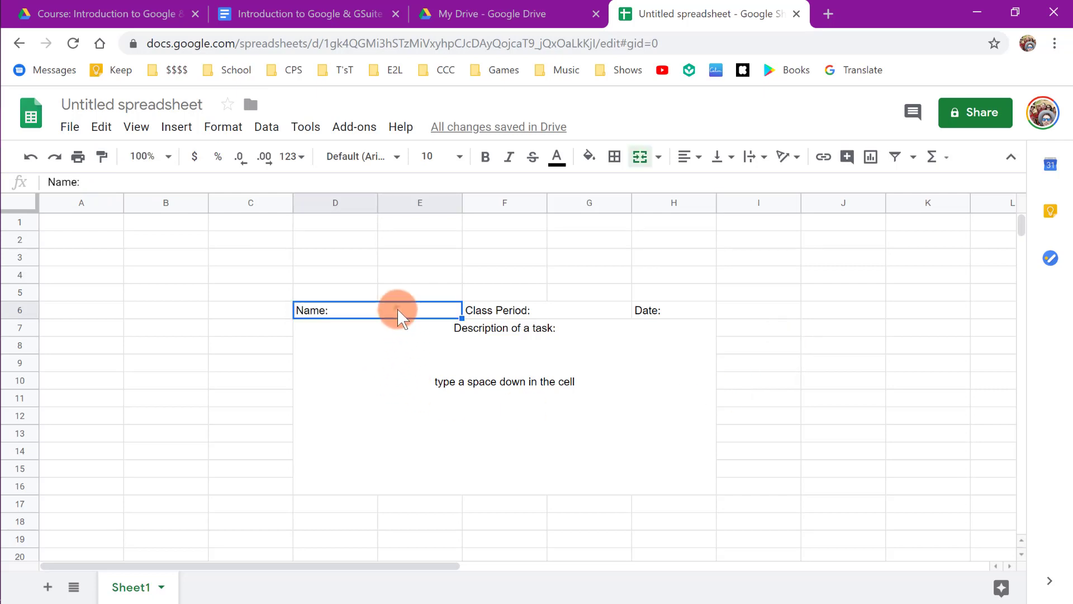
left_click(590, 157)
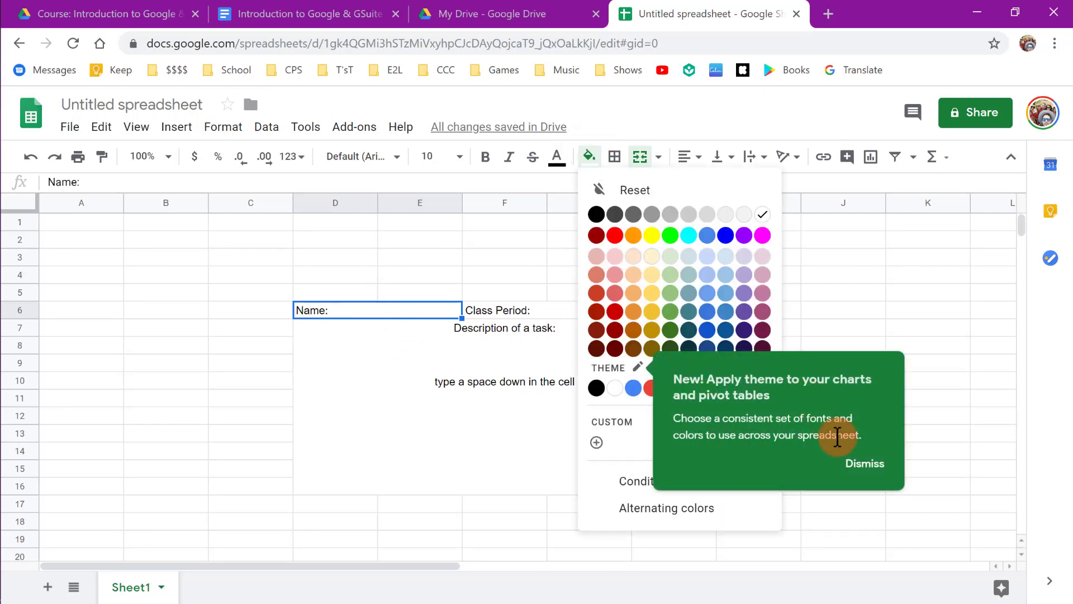
left_click(861, 464)
left_click(589, 156)
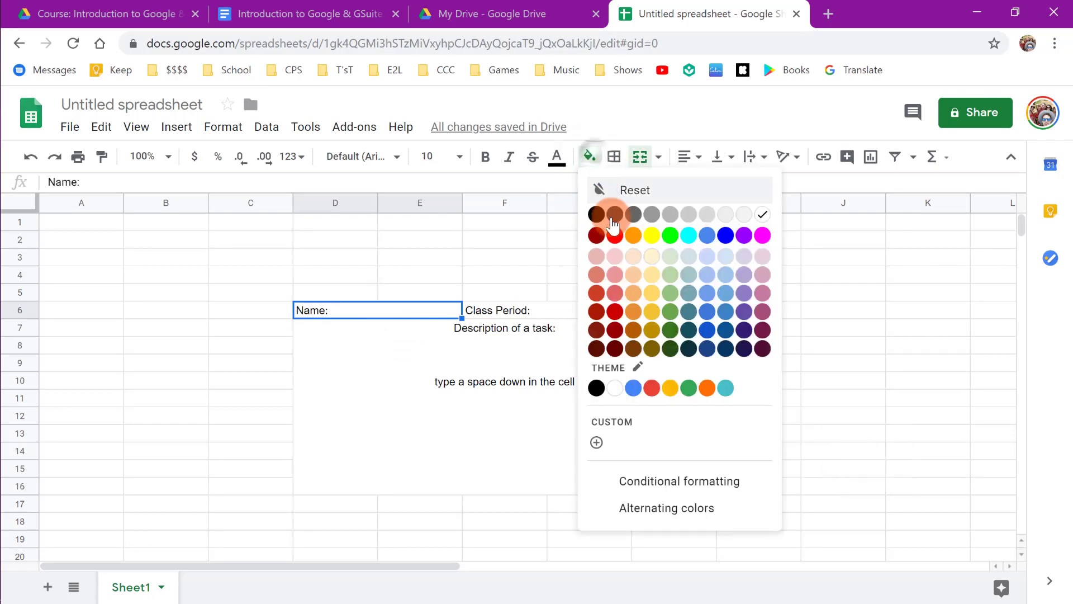
left_click(670, 275)
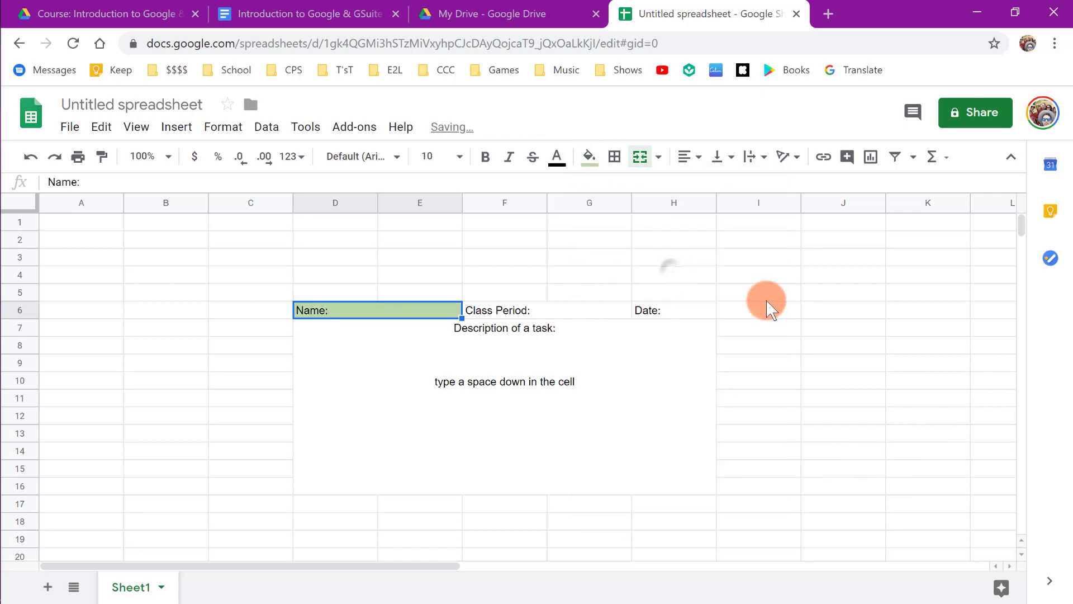
left_click(806, 328)
- Fill the Class Period cell with light yellow and the Date cell with light orange
left_click(595, 310)
left_click(588, 156)
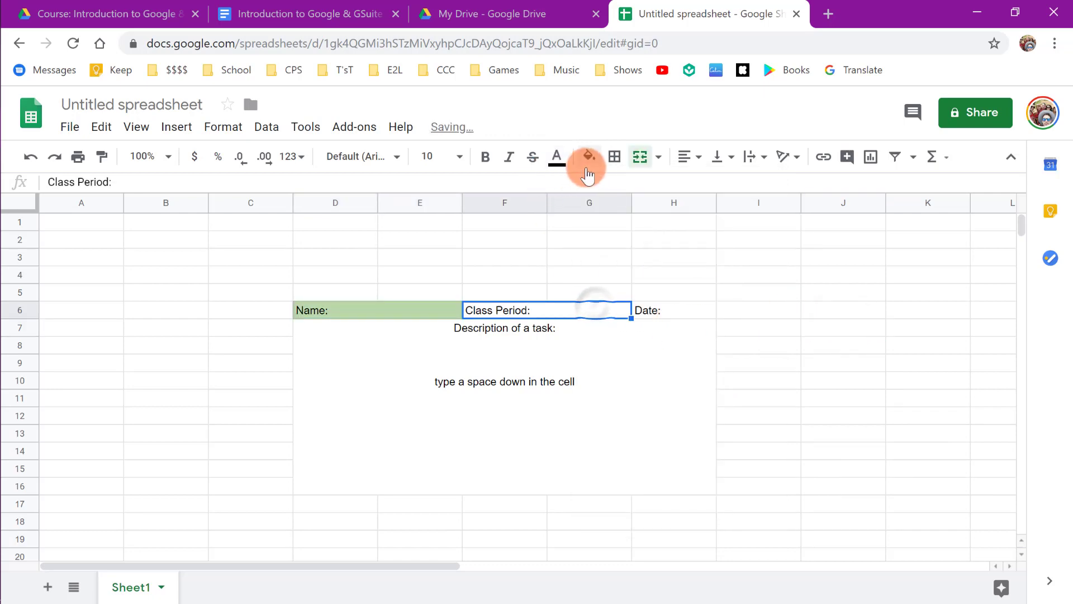
left_click(652, 293)
left_click(670, 310)
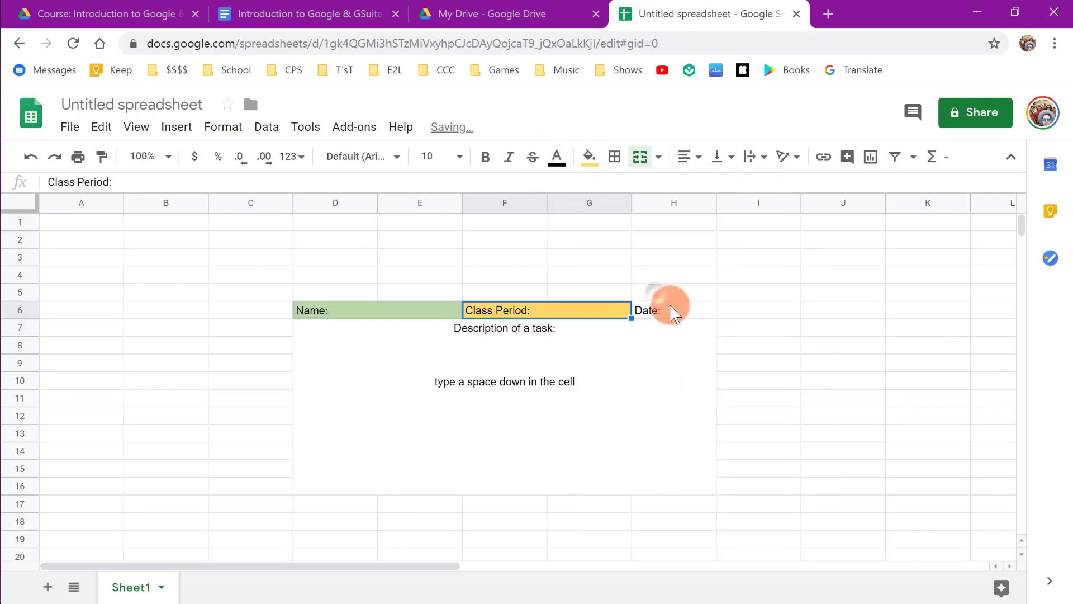
left_click(588, 157)
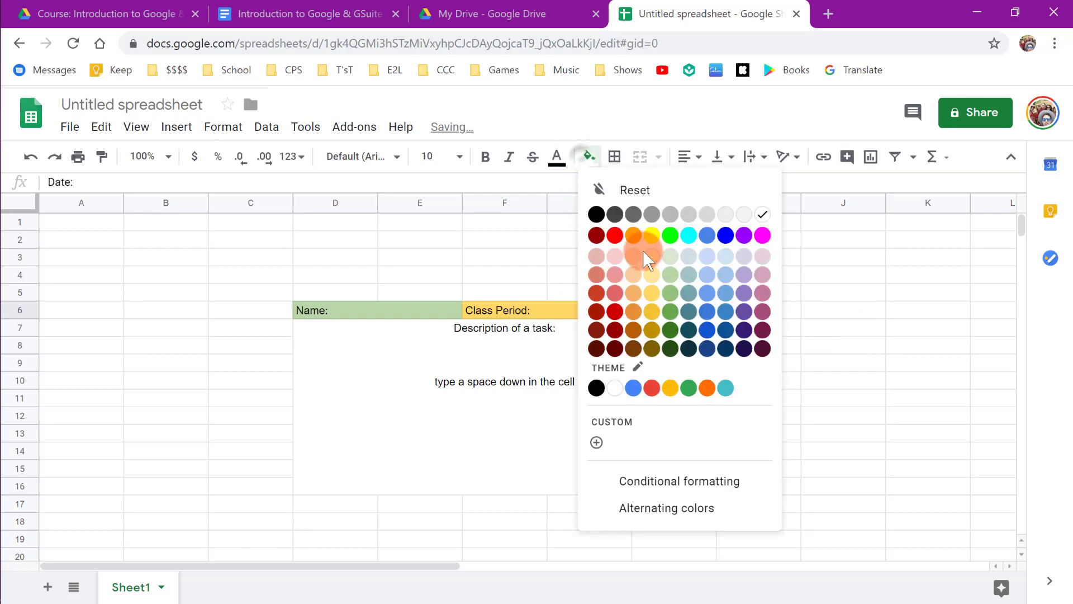
left_click(639, 296)
- Fill the large merged description block with light red
left_click(643, 346)
left_click(589, 156)
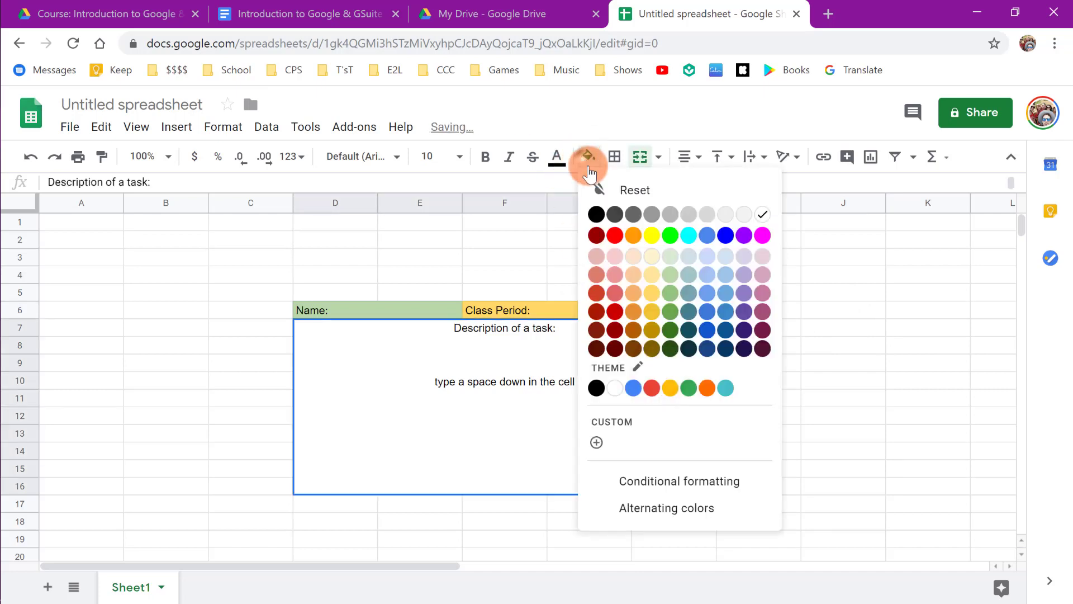
left_click(615, 293)
left_click(869, 386)
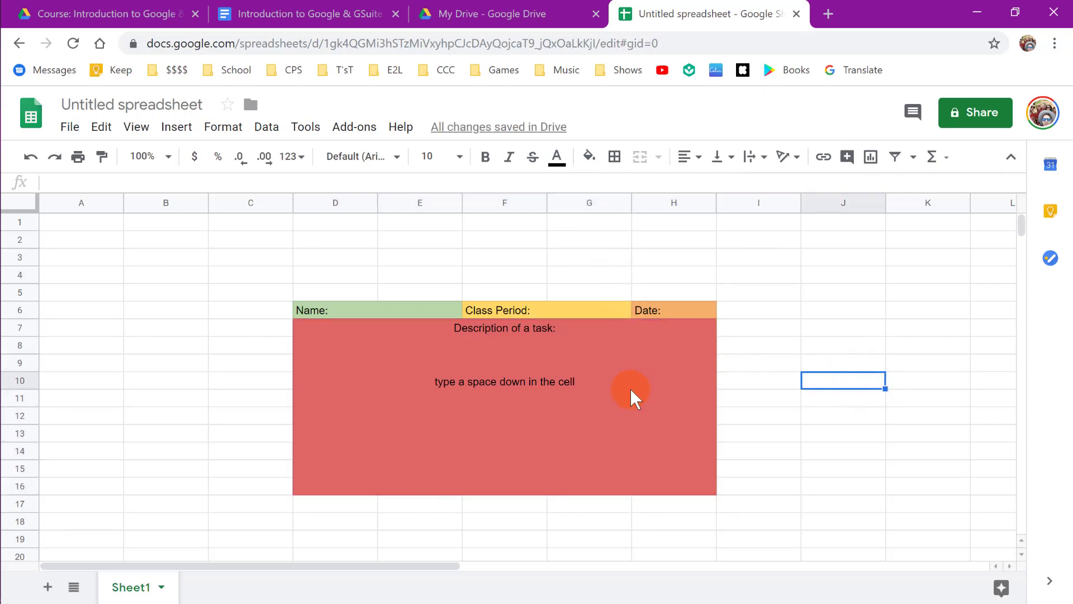
- Apply thick solid black borders around all cells of the form, D6:H16
left_click_drag(632, 391, 410, 306)
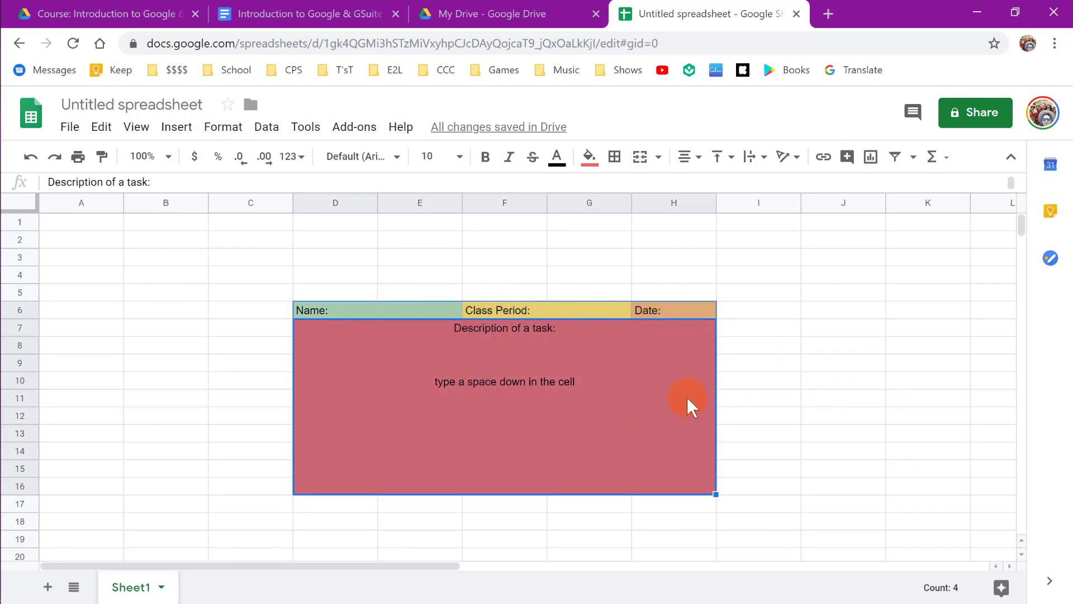
left_click(618, 160)
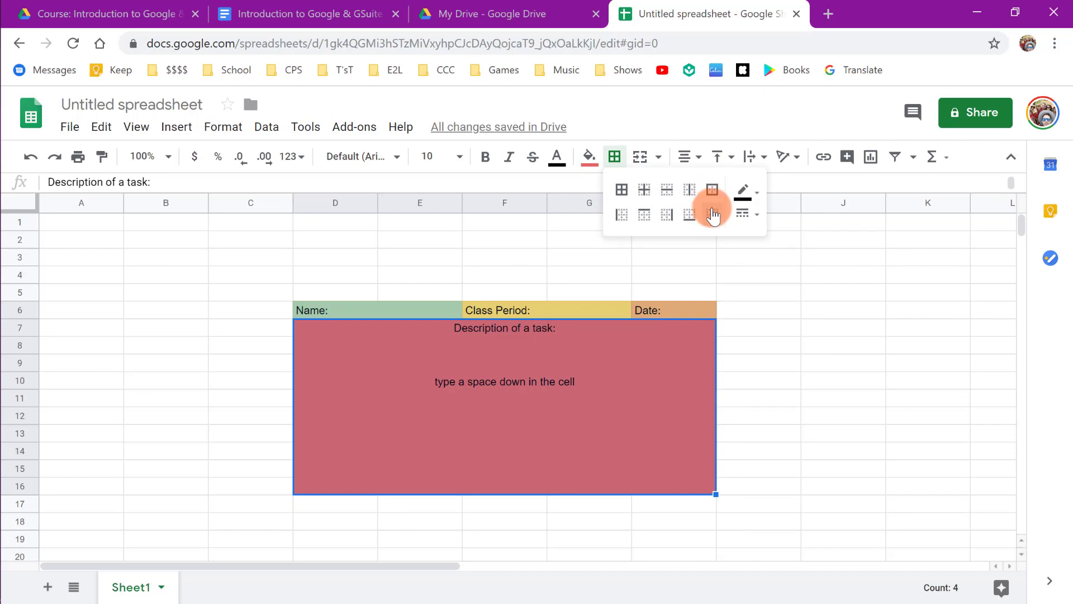
left_click(748, 196)
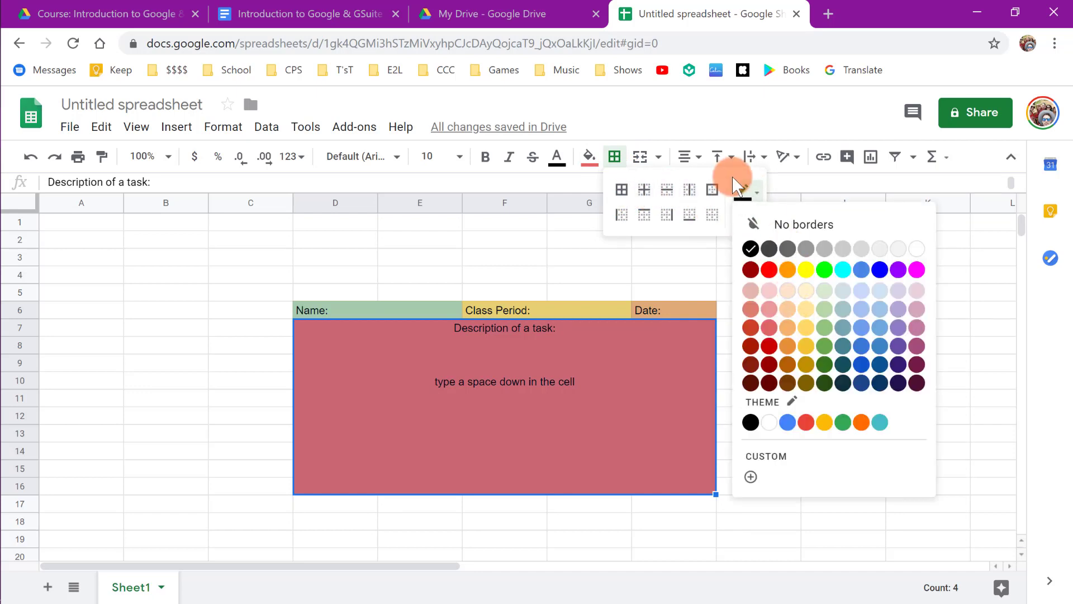
left_click(745, 191)
left_click(747, 214)
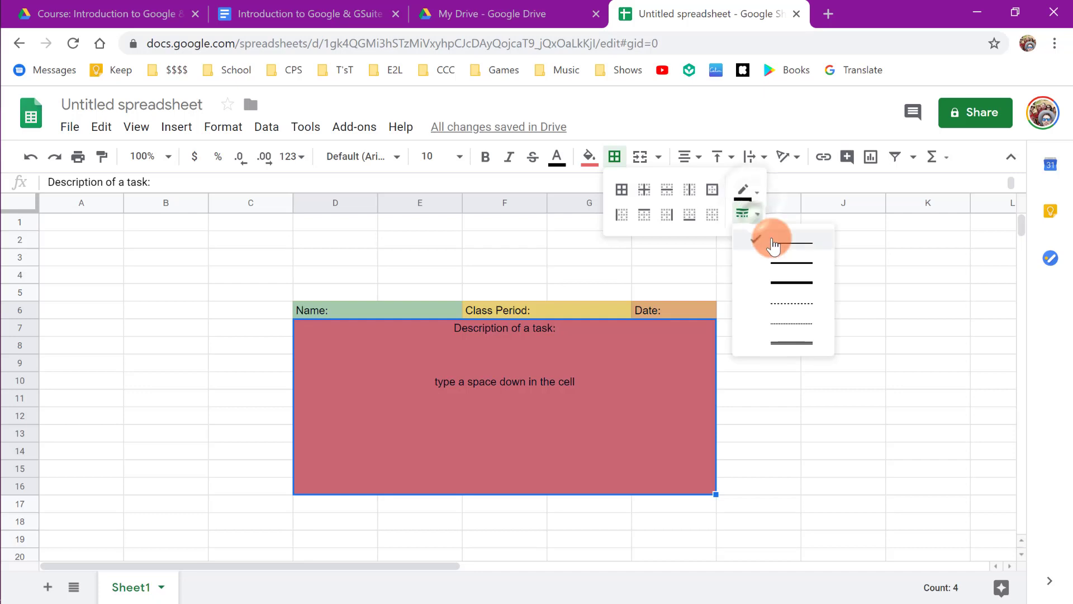
left_click(792, 284)
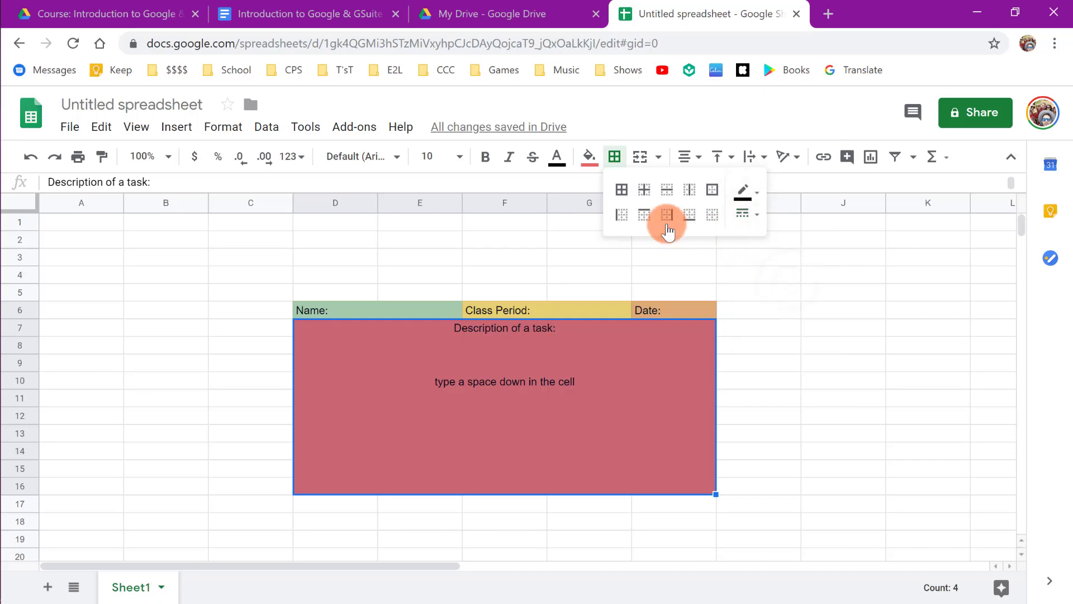
left_click(623, 193)
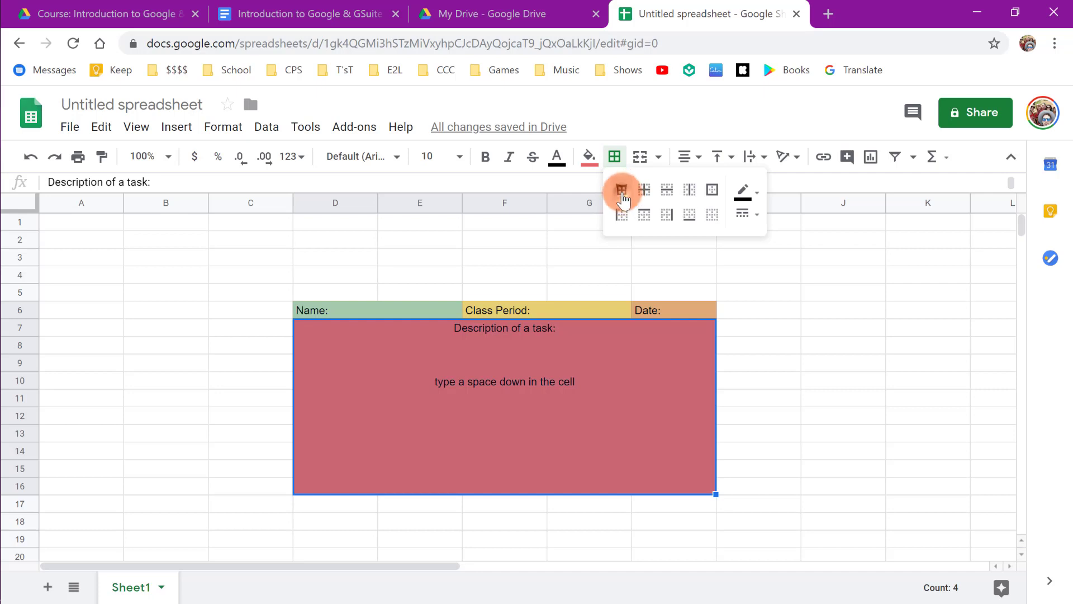
left_click(623, 193)
left_click(812, 383)
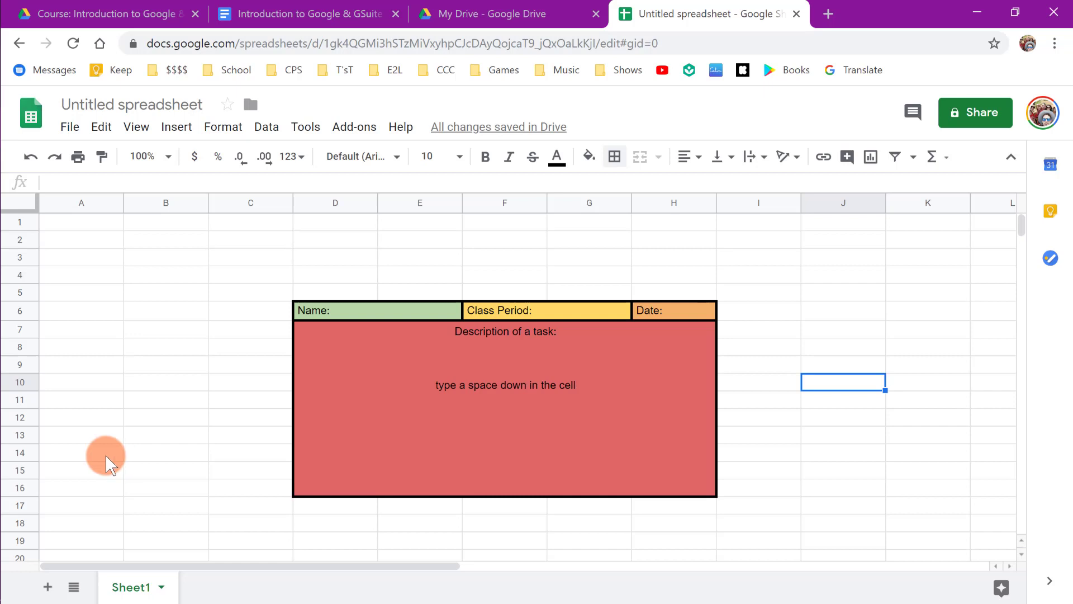
- Rename the current sheet to "Text Box" and add a new blank sheet to the spreadsheet
double_click(135, 587)
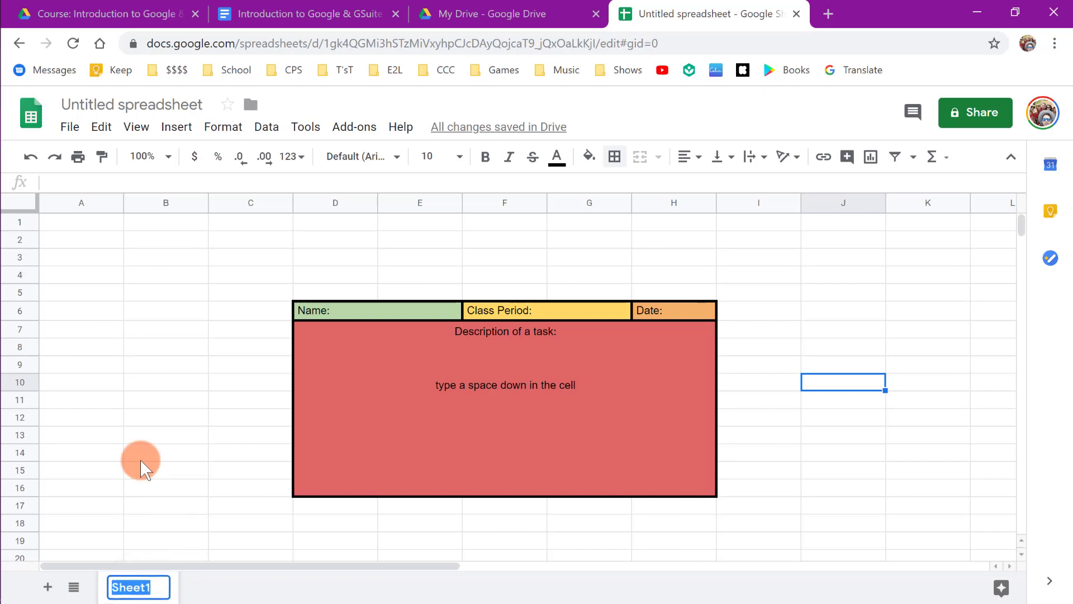
type("Text Box")
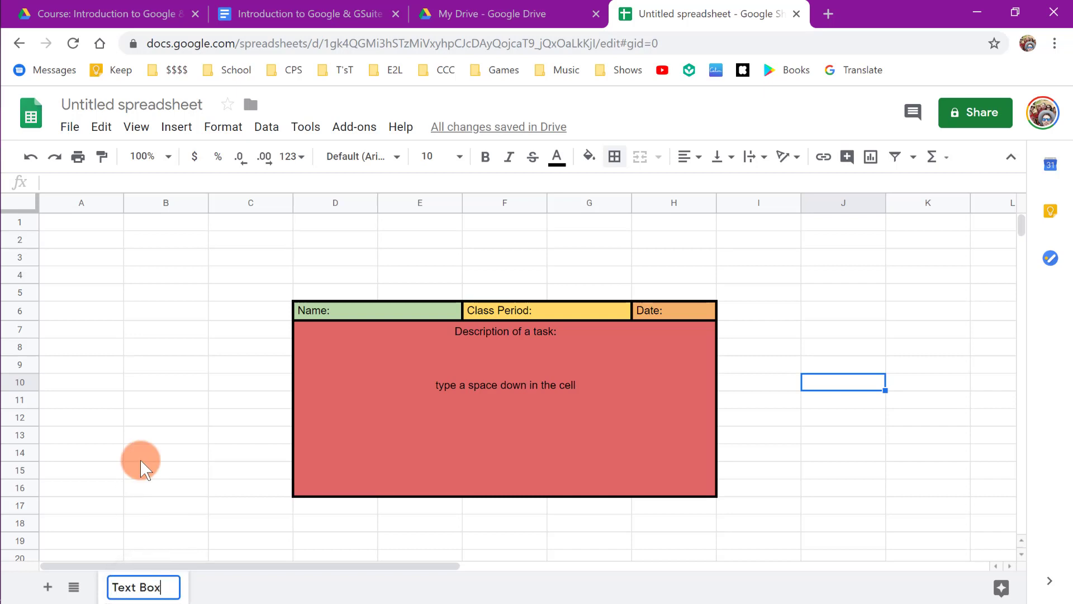
left_click(140, 421)
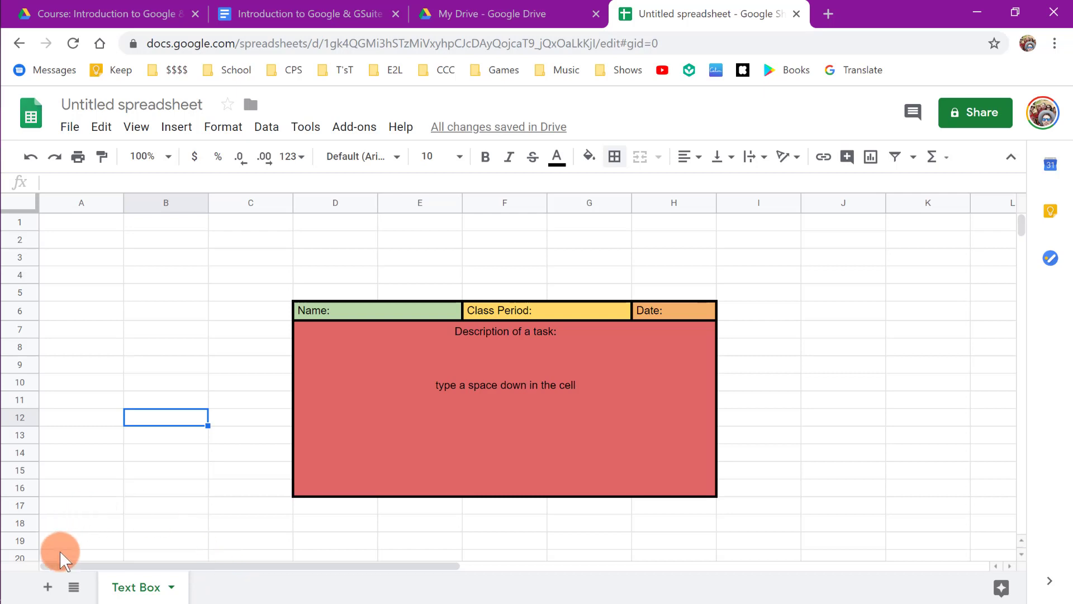
left_click(48, 588)
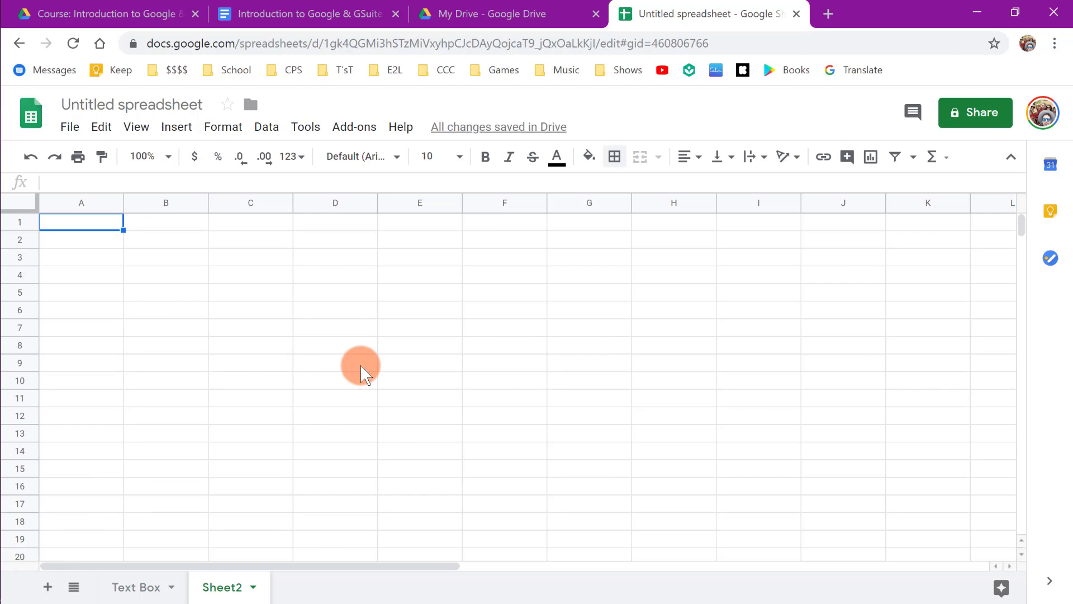
- Rename the blank second sheet to "Numbers"
left_click(146, 590)
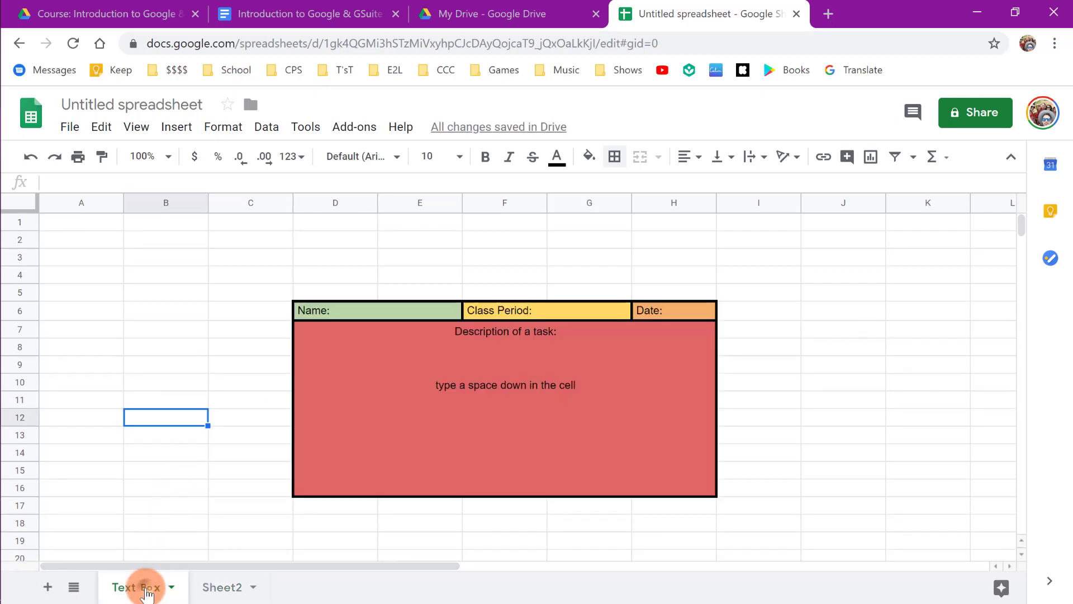
left_click(224, 587)
double_click(226, 589)
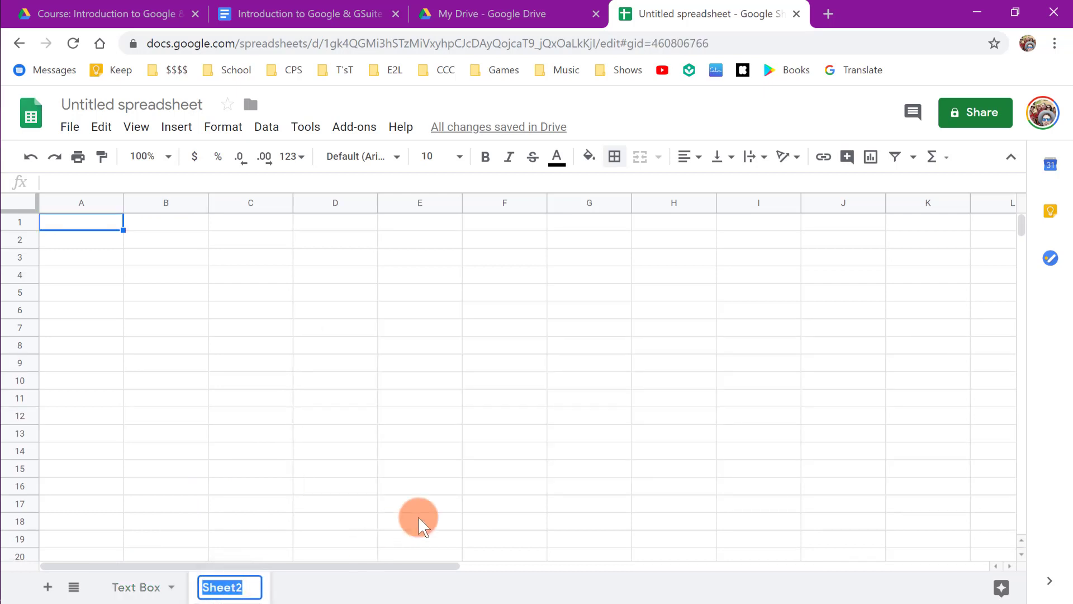
type("Numbers")
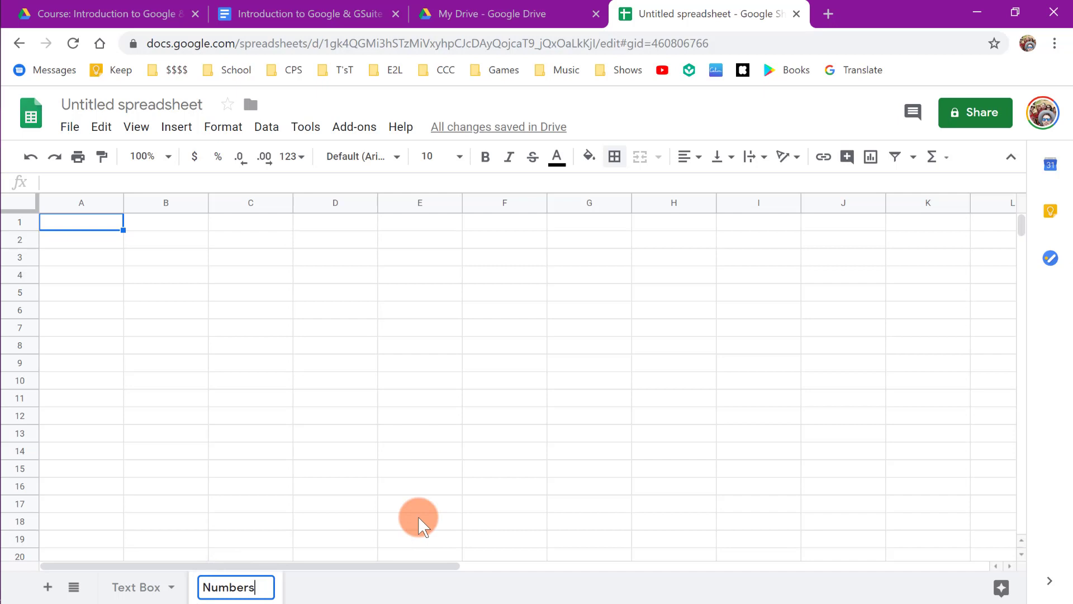
left_click(450, 380)
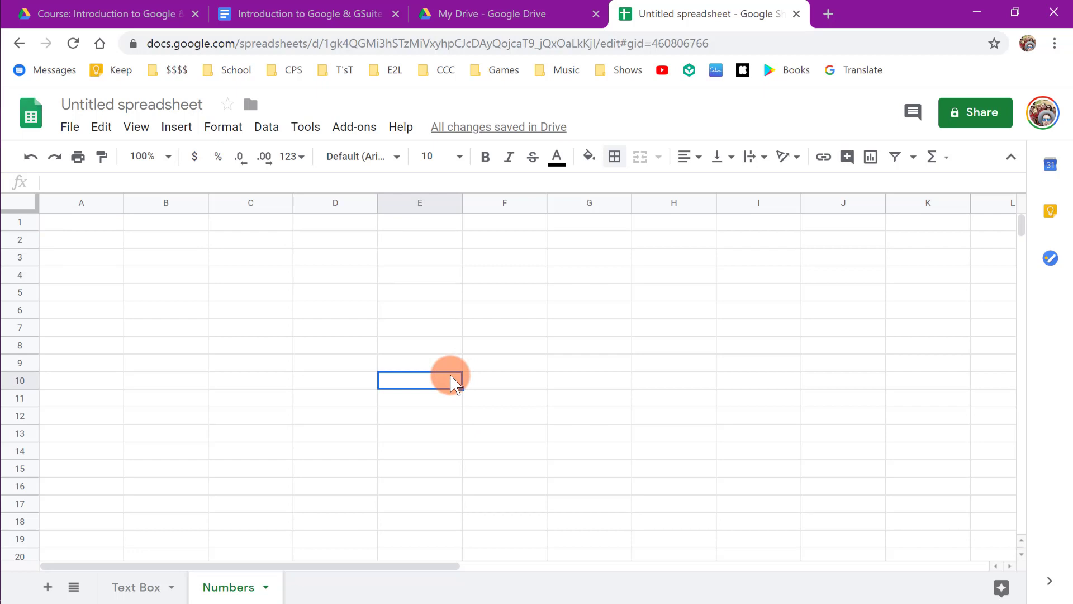
- Enter the numbers 2, 3, 4, 78 and 10 down cells B3 to B7 of the Numbers sheet
left_click(166, 258)
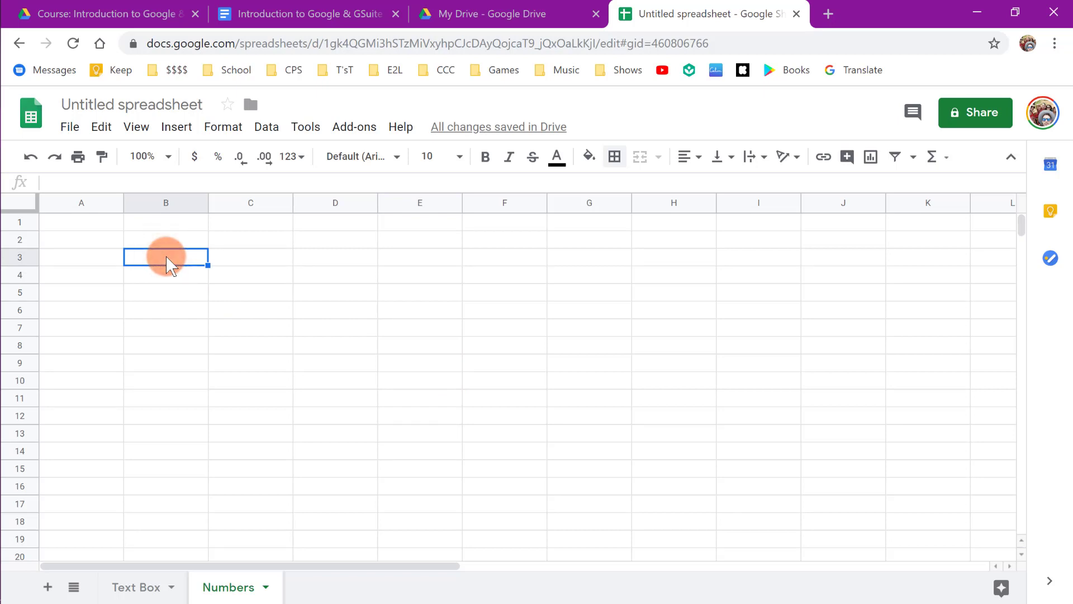
type("2")
key("Return")
type("3")
key("Return")
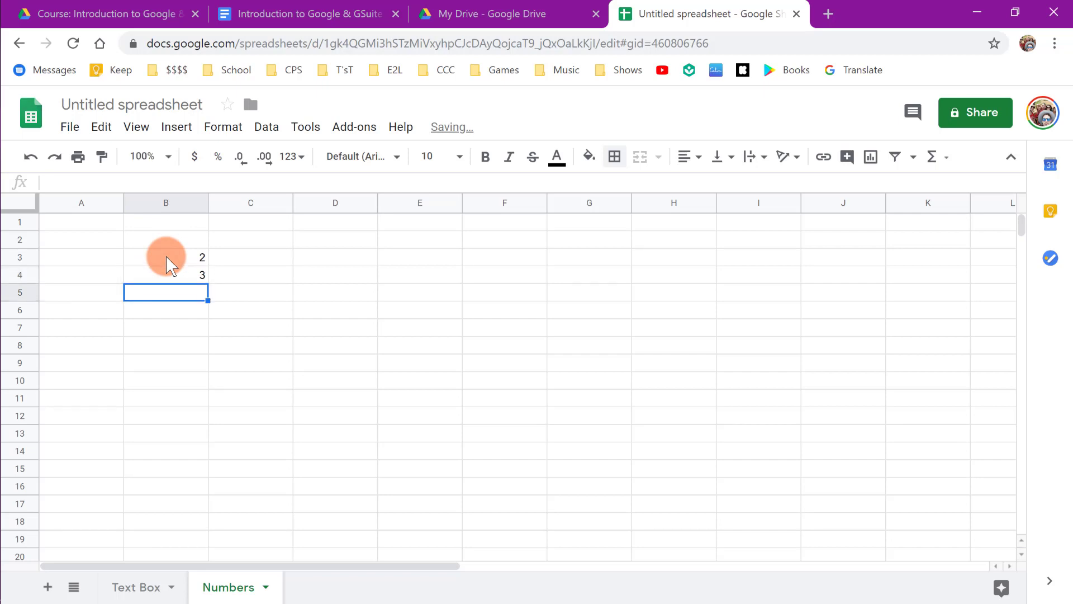
type("4")
key("Return")
type("78")
key("Return")
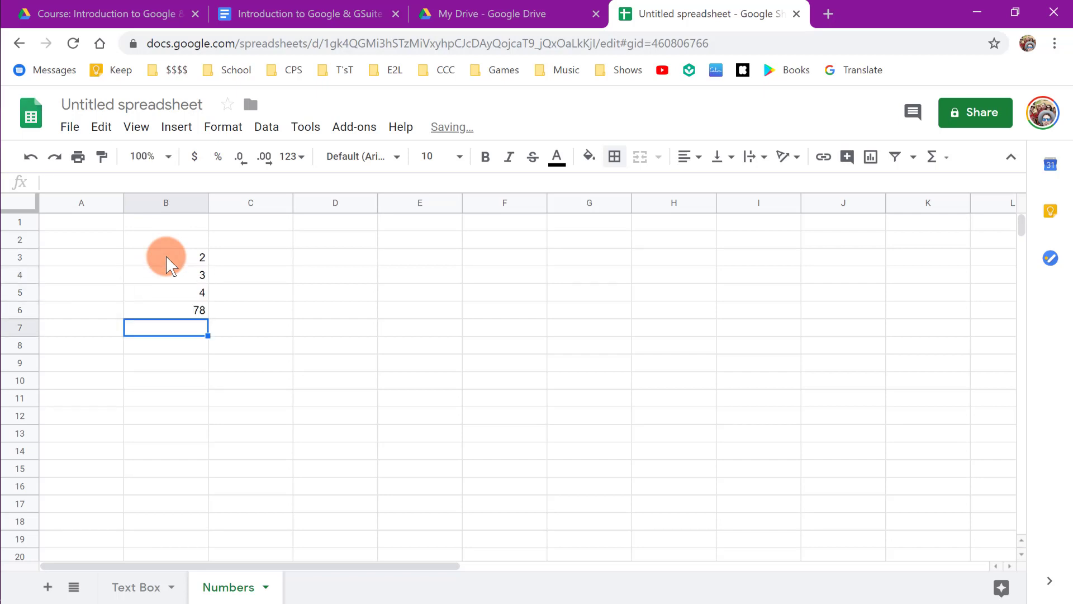
type("10")
key("Return")
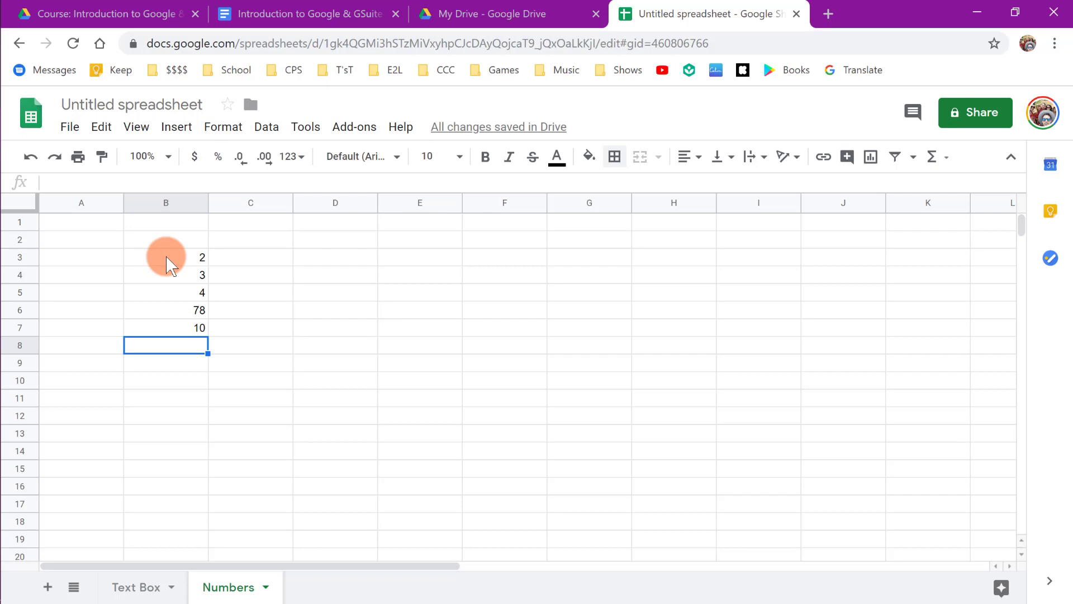
- Enter the column headings Exam 1, Exam 2, Exam 3 and Exam 4 across cells B2 to E2
left_click(168, 239)
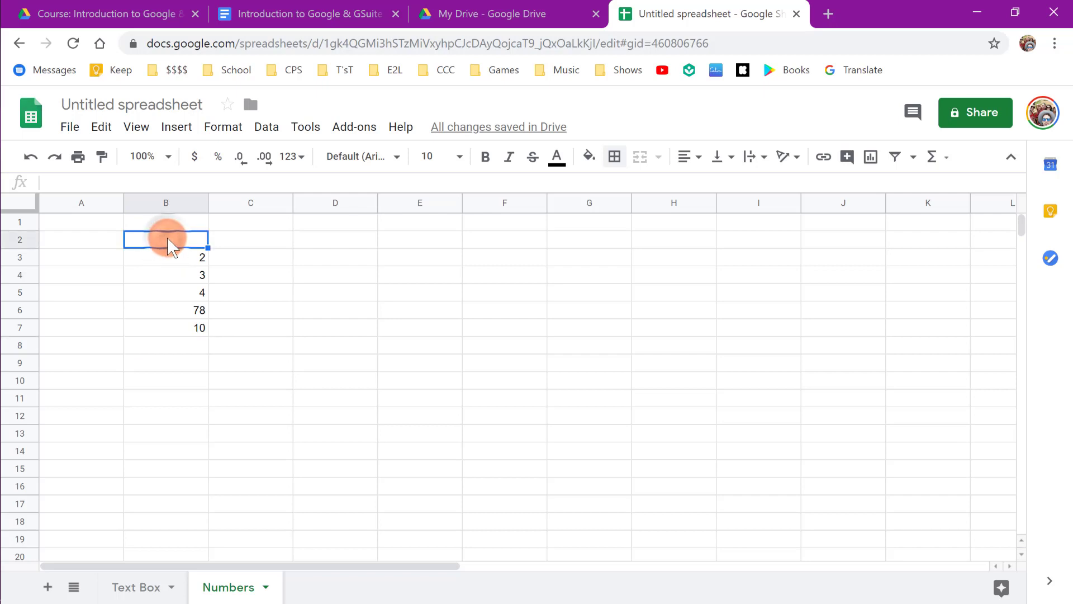
type("Exam")
key("Tab")
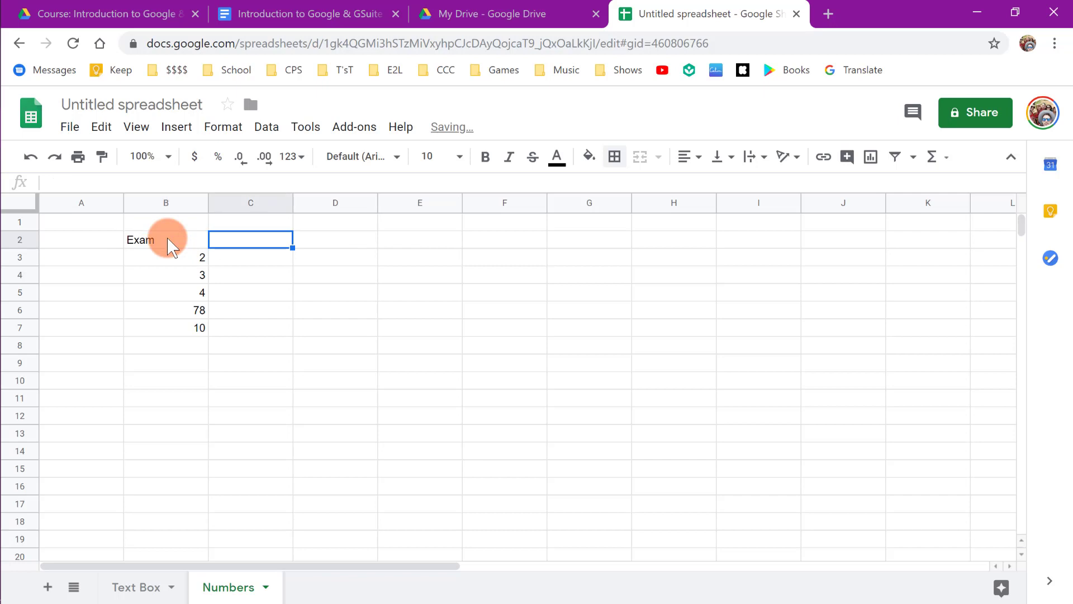
left_click(170, 246)
double_click(172, 246)
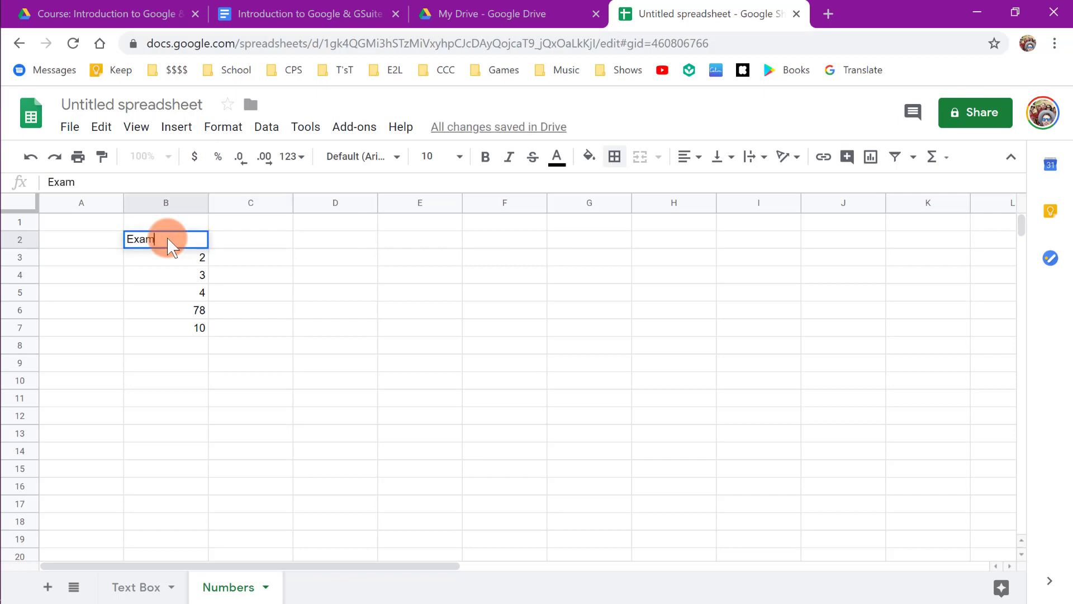
type("1")
key("Tab")
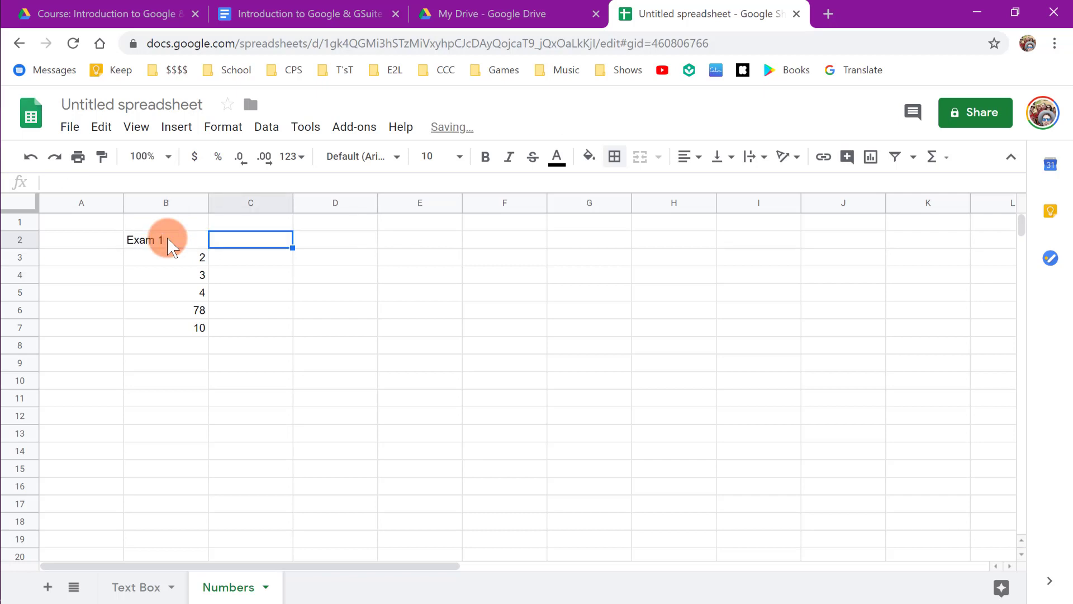
type("Exam 2")
key("Tab")
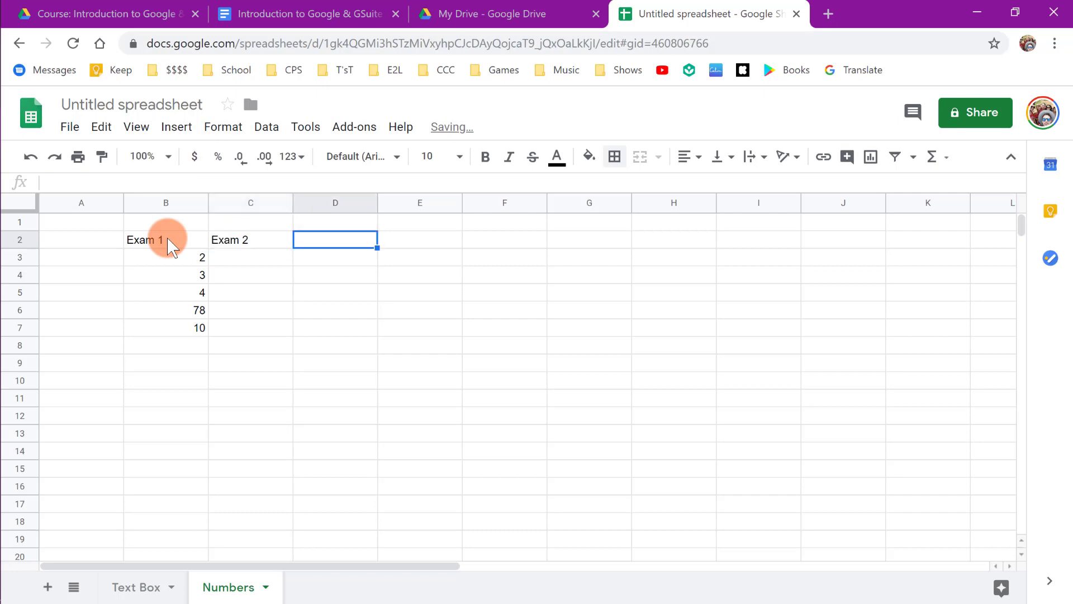
type("Exam 3")
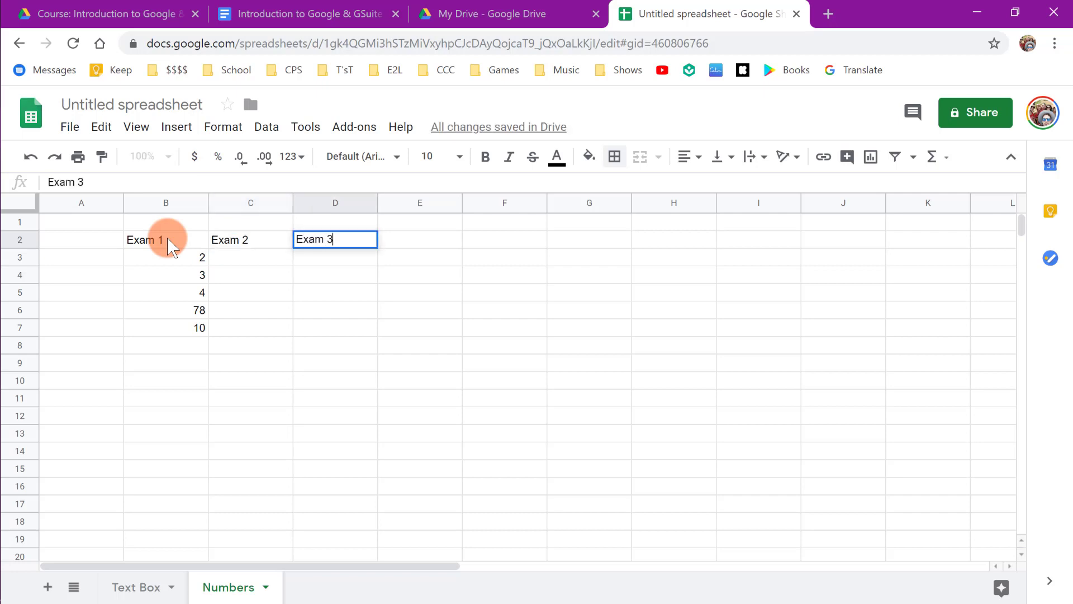
key("Tab")
type("Exam 4")
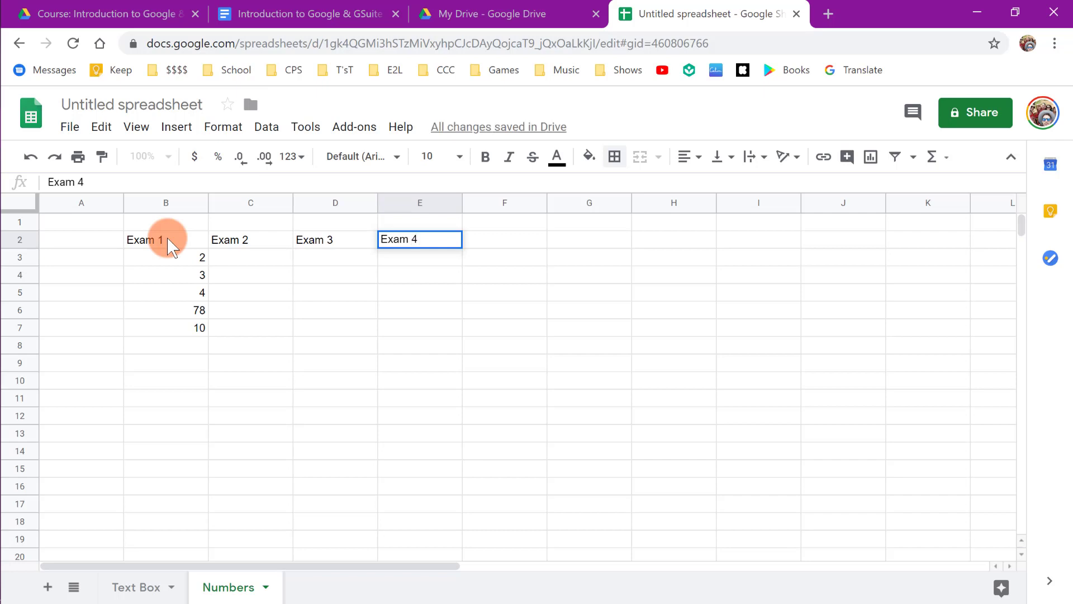
left_click(417, 365)
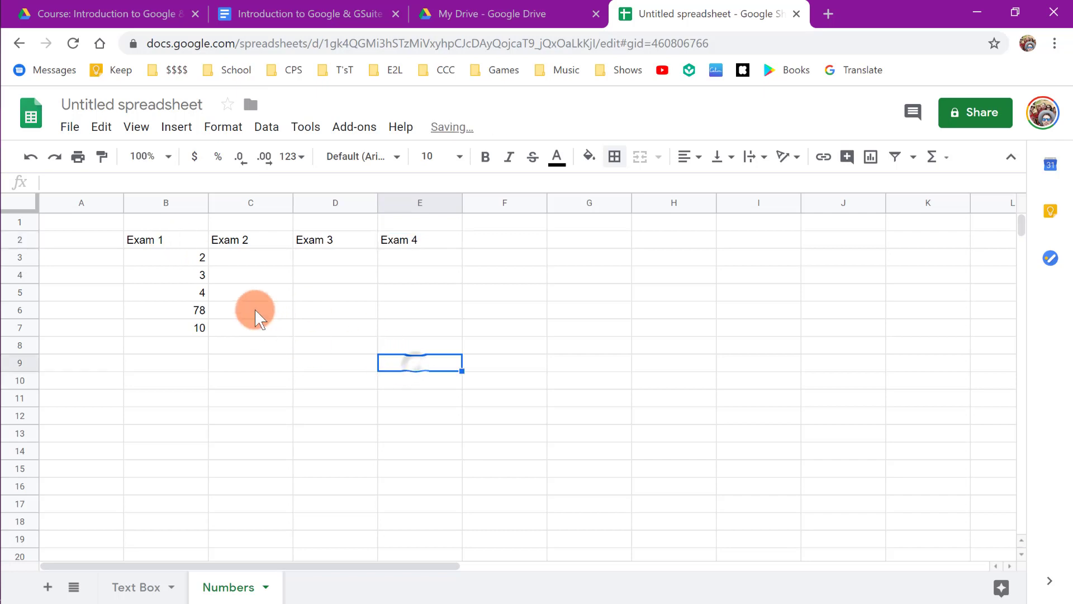
- Clear the numbers under the Exam 1 heading, leaving cells B3 to B12 empty
left_click(184, 257)
left_click_drag(184, 257, 180, 414)
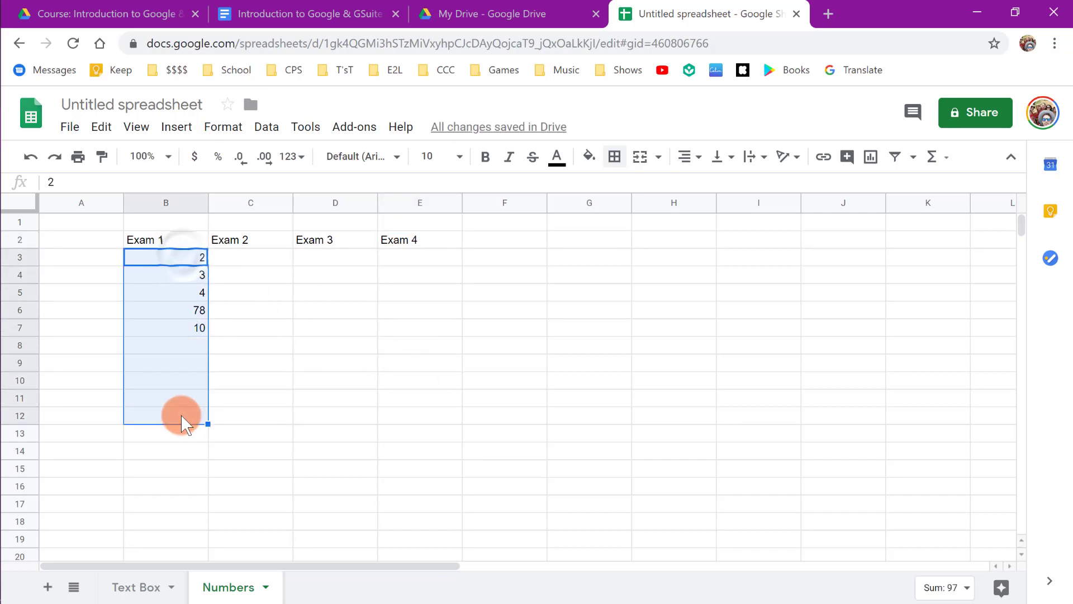
key("Delete")
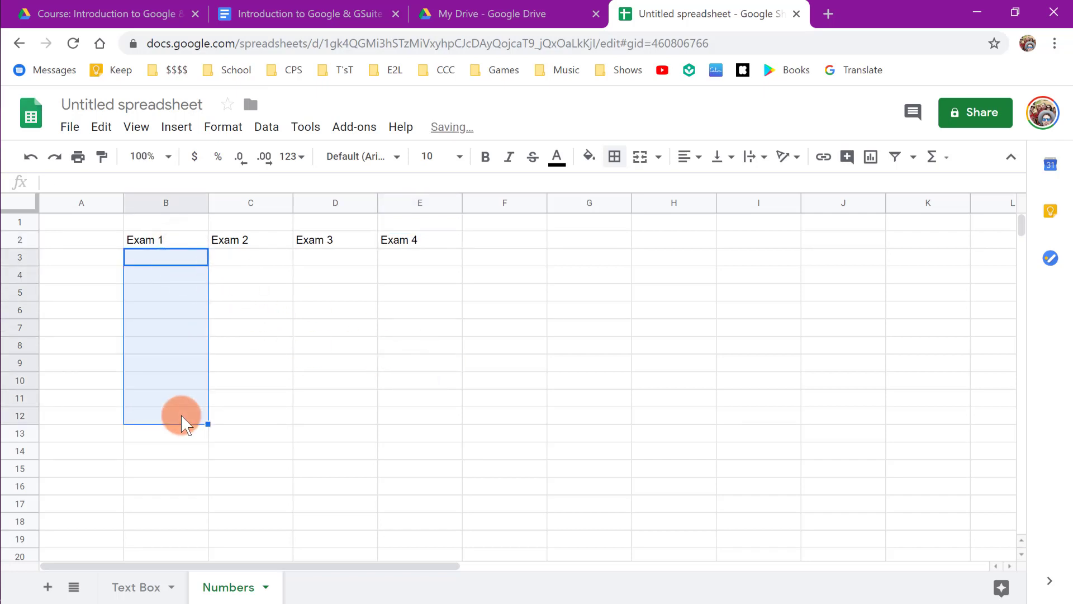
left_click(319, 398)
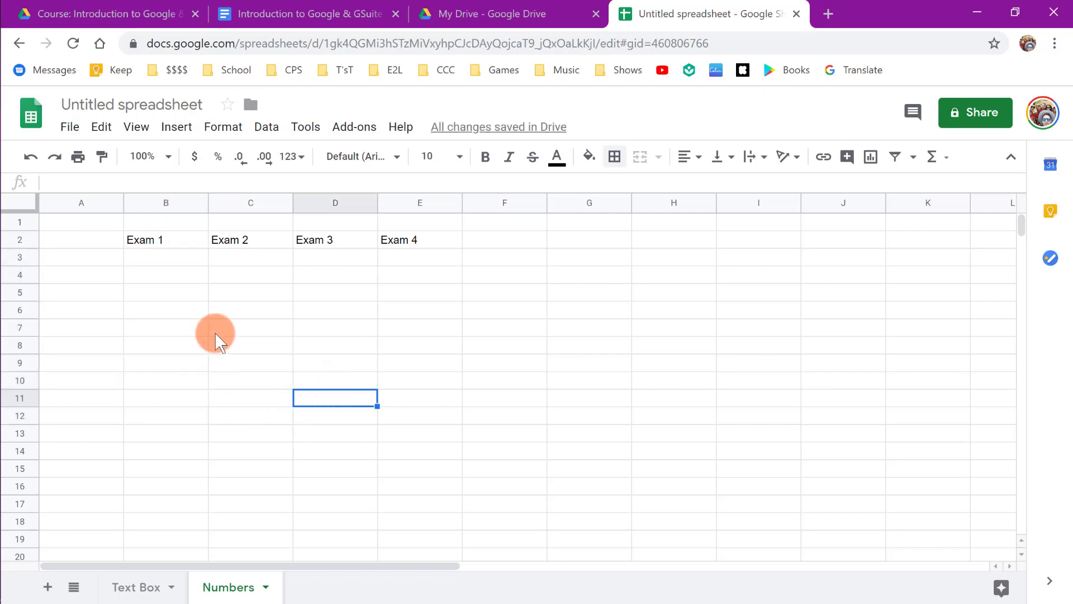
- Enter the formula =RANDBETWEEN(1, 100) in cell B3 under Exam 1
left_click(169, 258)
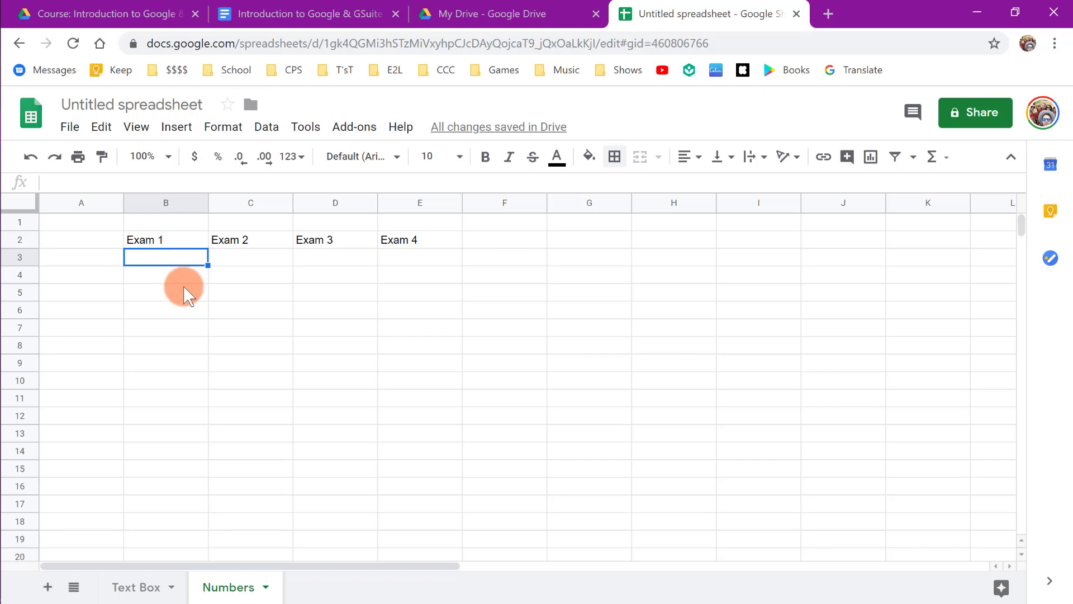
type("=")
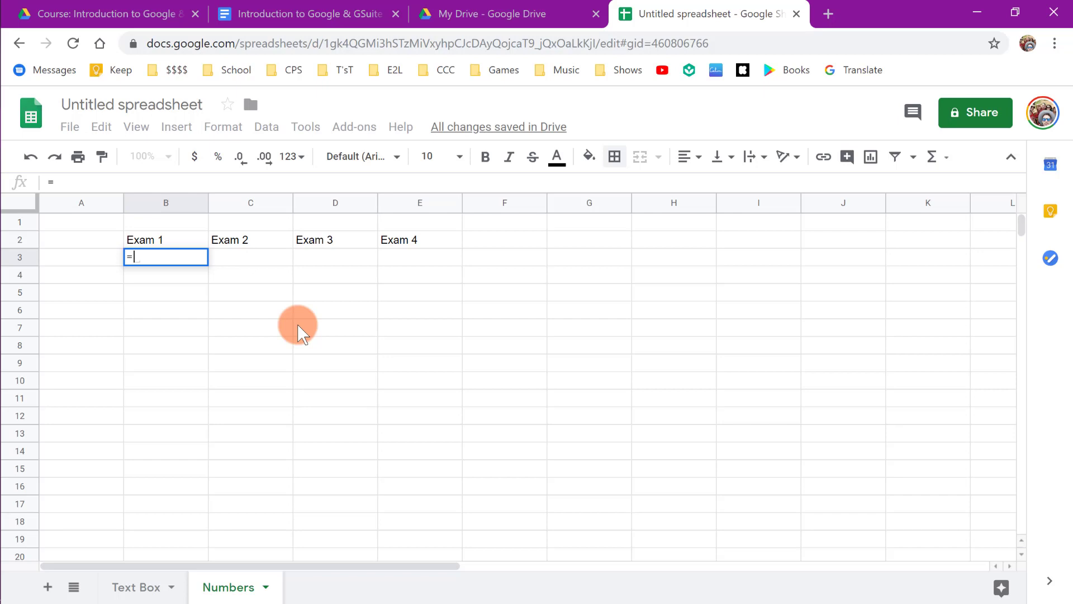
type("r")
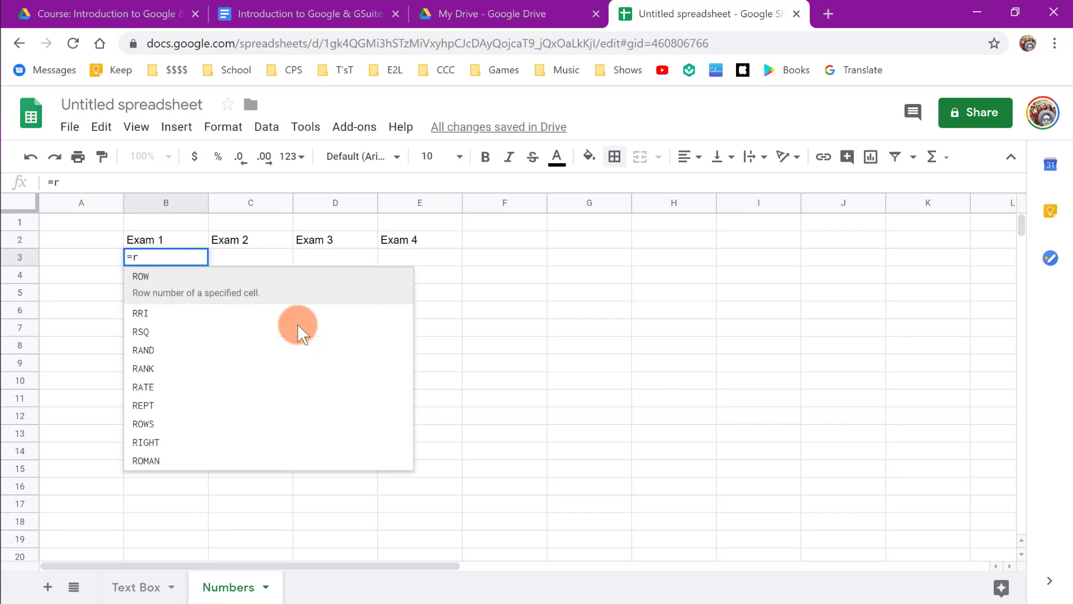
type("an")
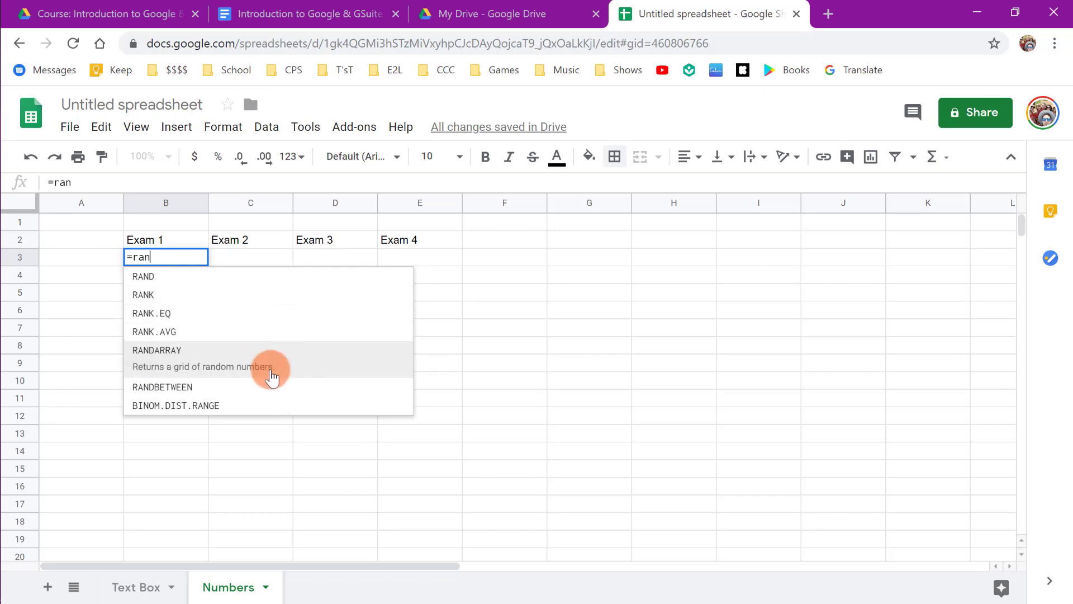
left_click(239, 385)
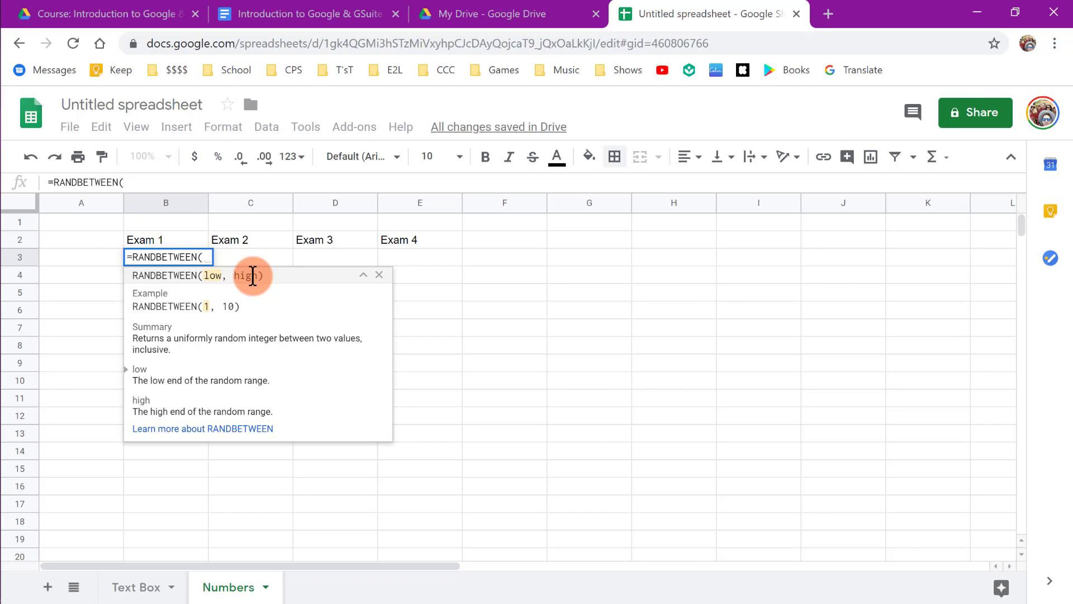
type("1, ")
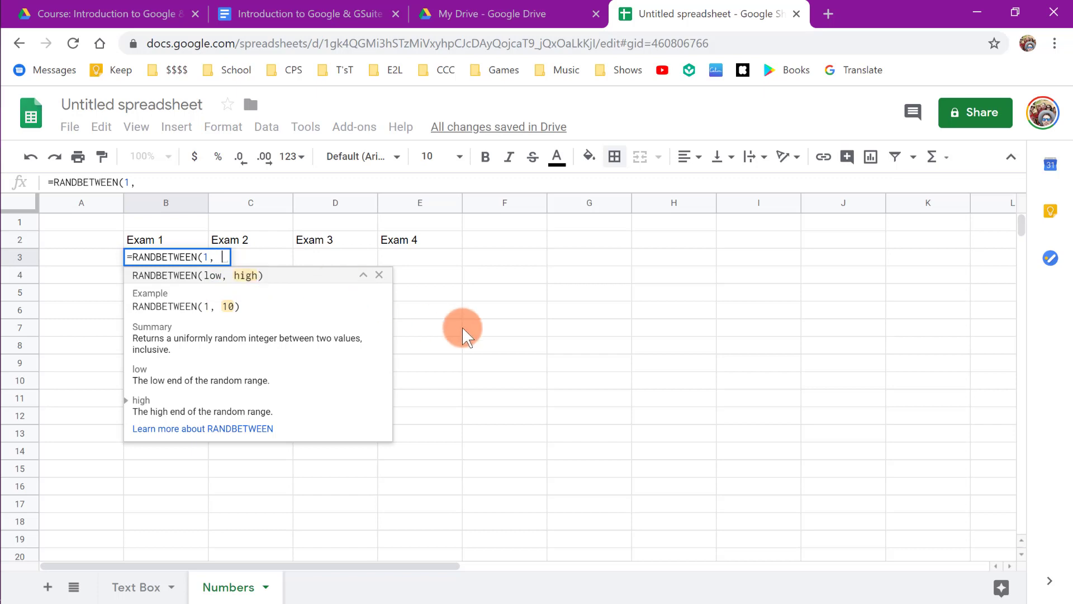
type("100")
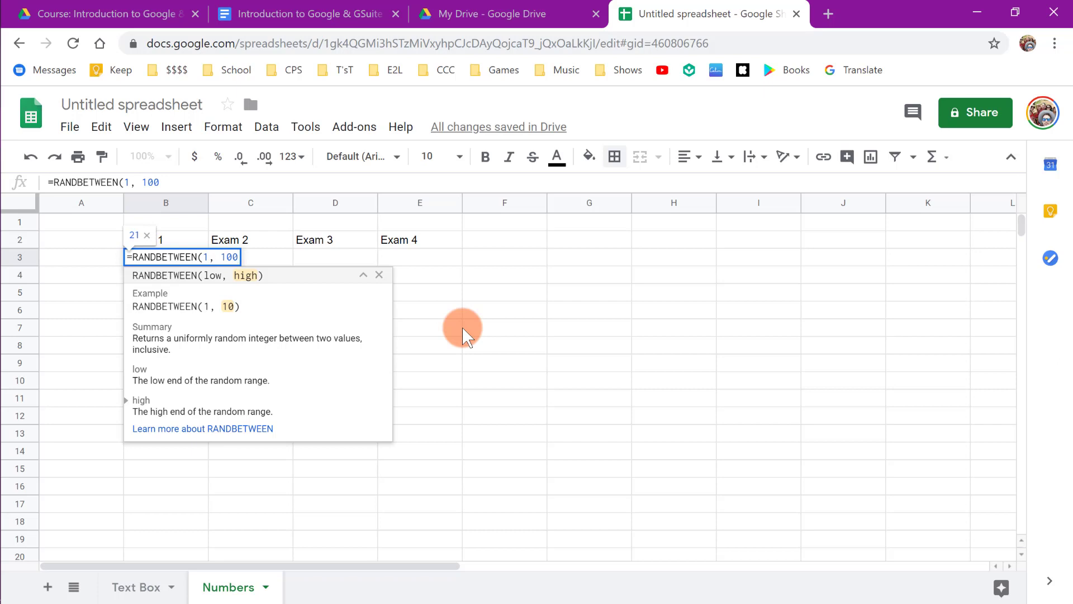
type(")")
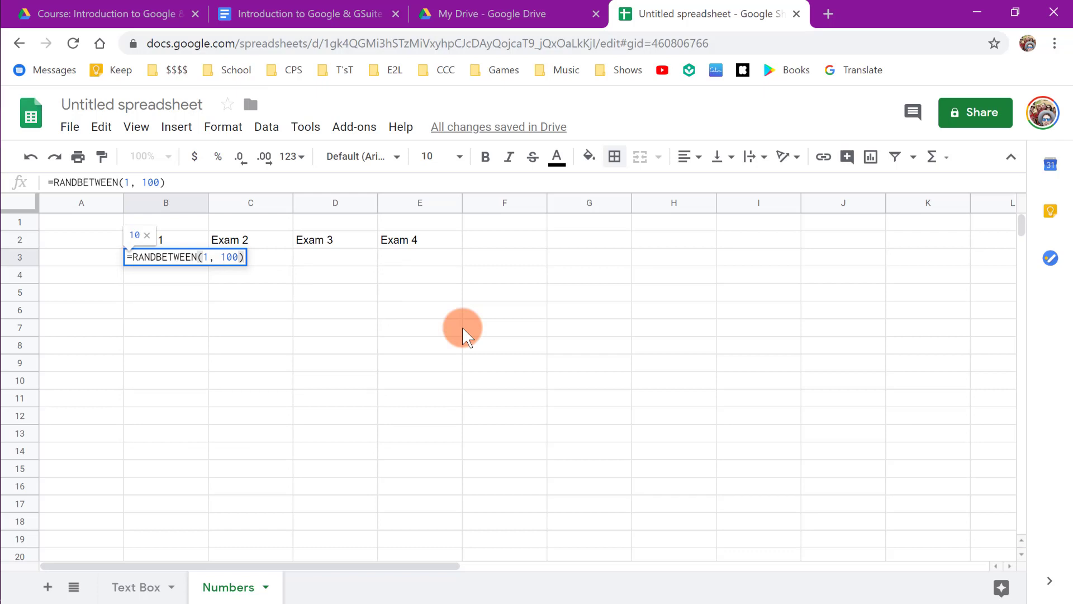
key("Return")
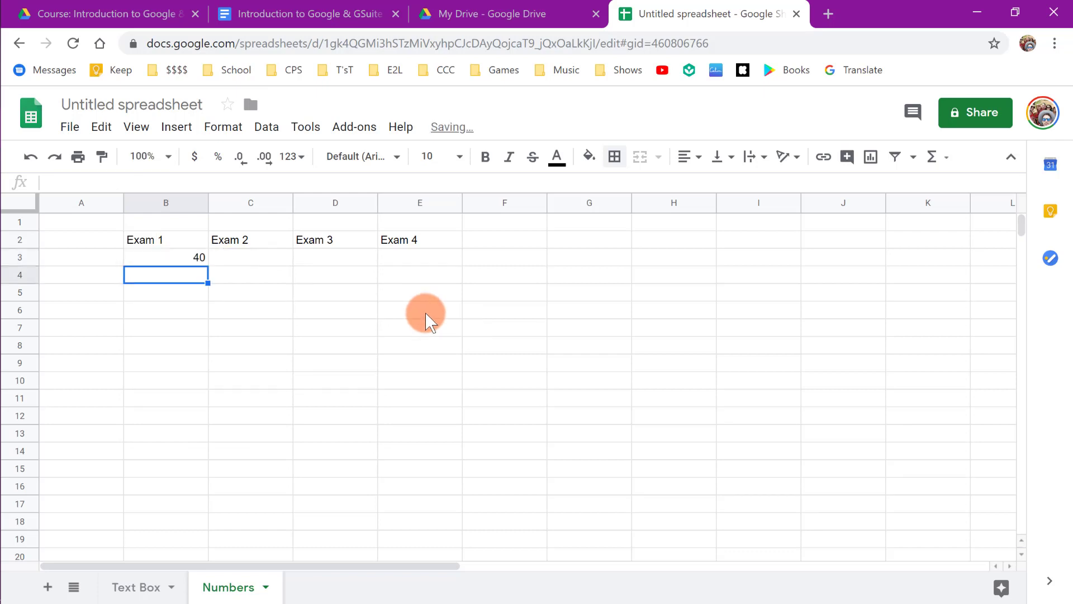
left_click(167, 260)
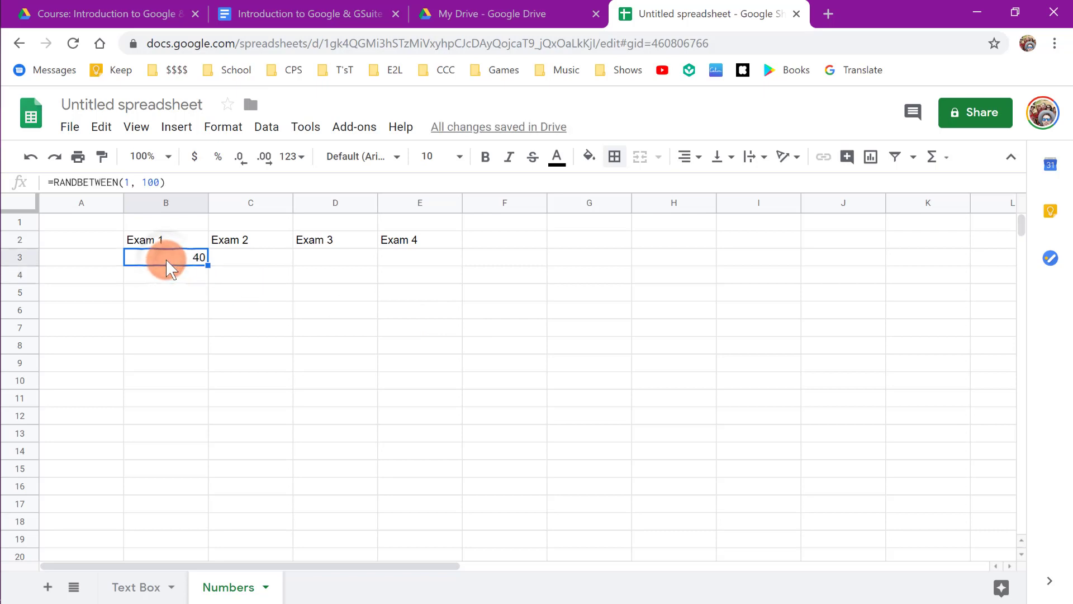
- Enter the formula =RANDBETWEEN(1, 100) in cell B4 as the second Exam 1 score
left_click(169, 277)
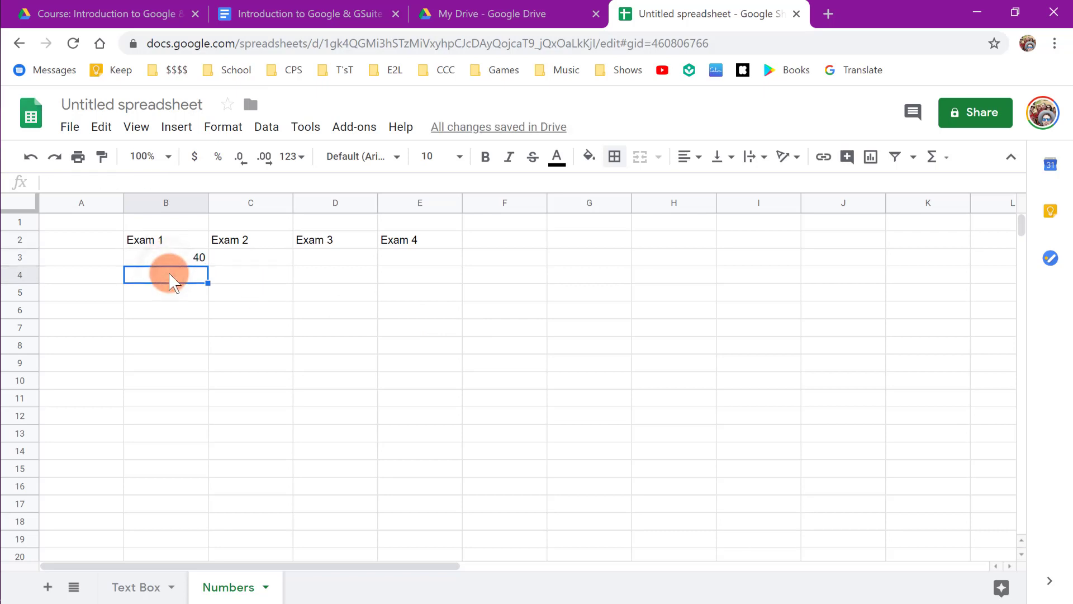
type("=rand")
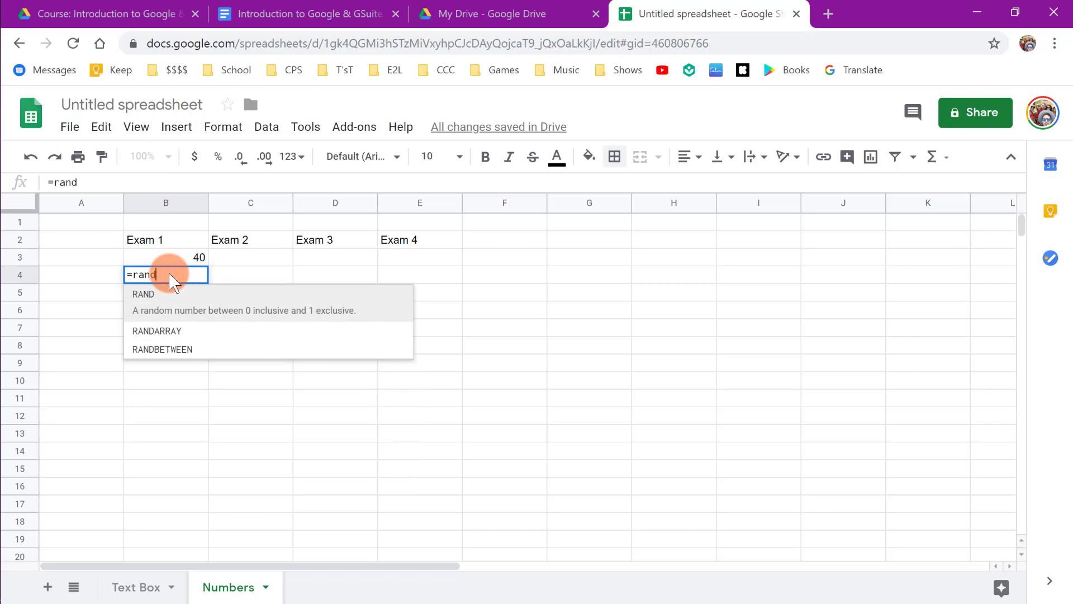
left_click(201, 350)
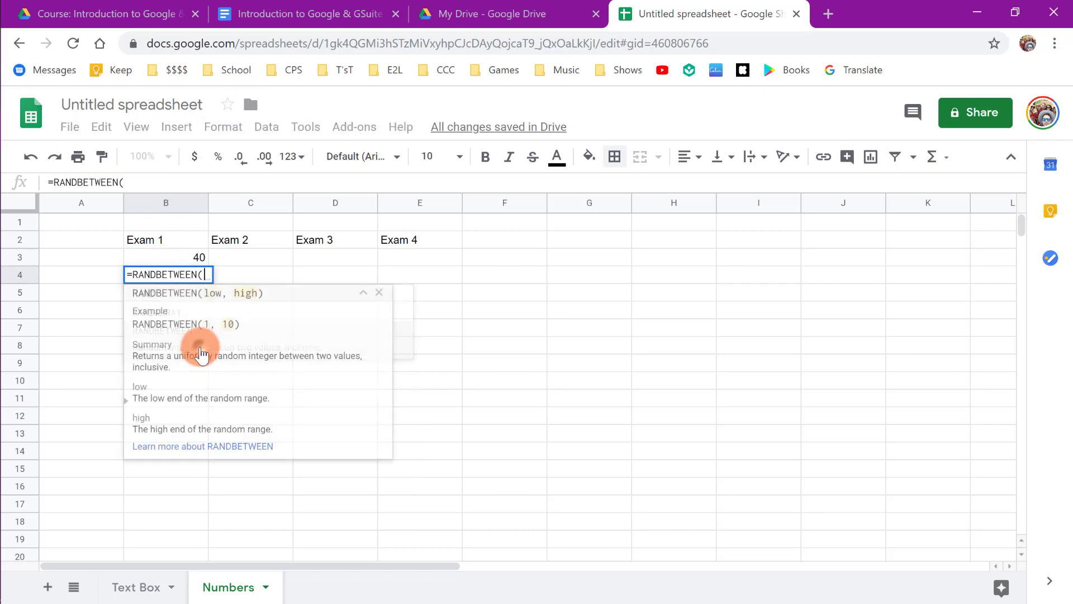
type("1, ")
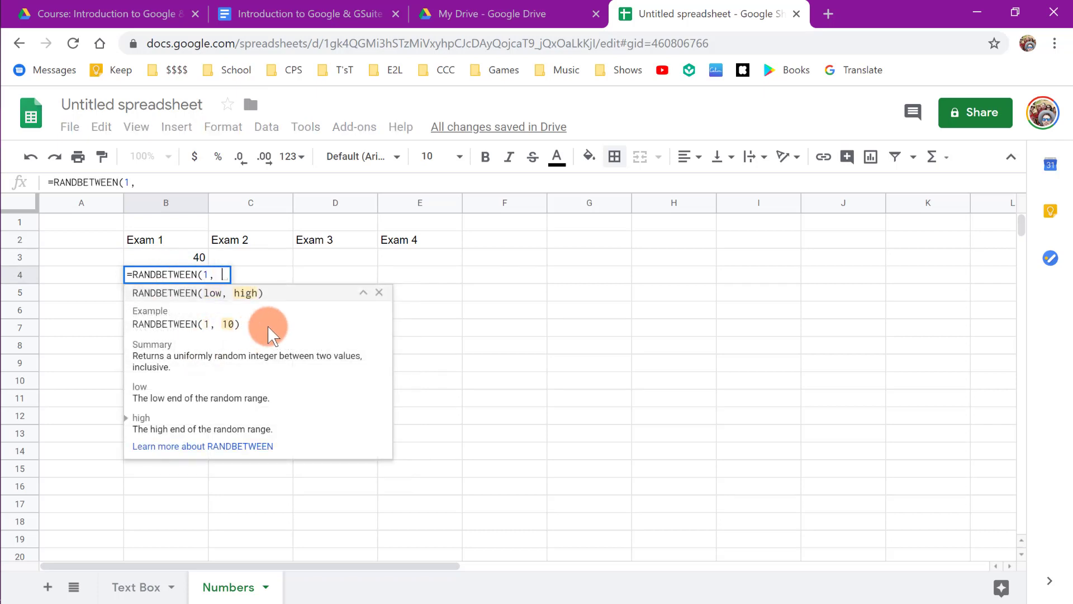
type("100)")
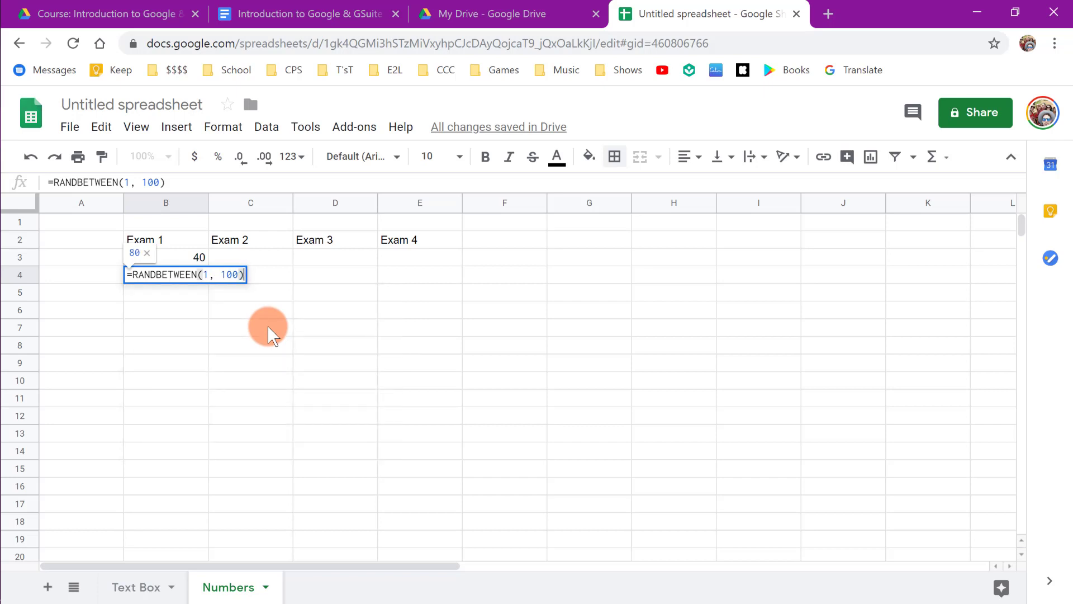
key("Return")
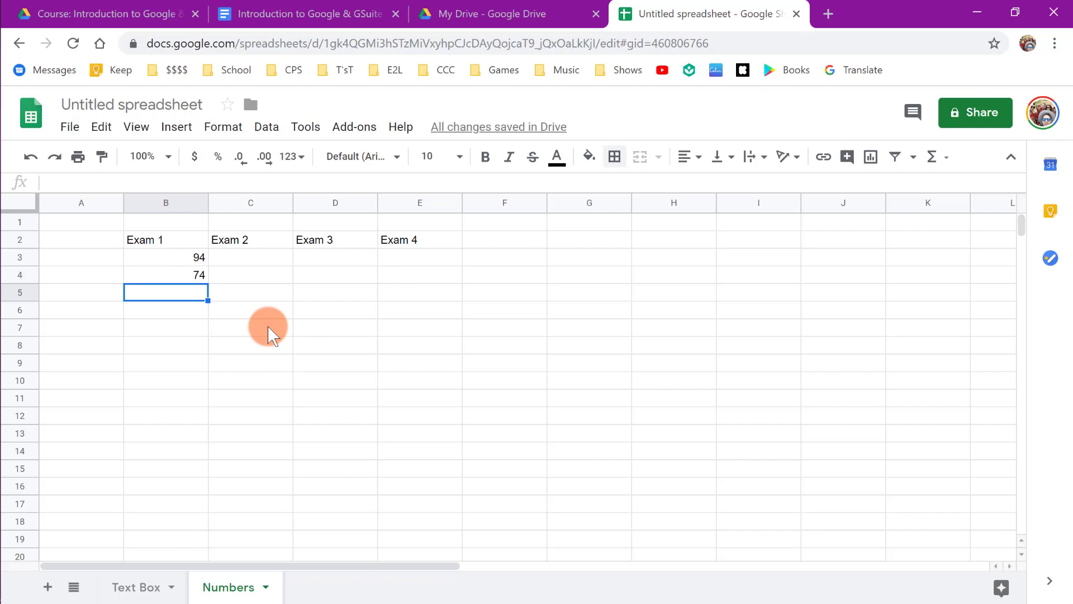
- Copy the random score formula from cell B4 into cell B5 under Exam 1
left_click(167, 274)
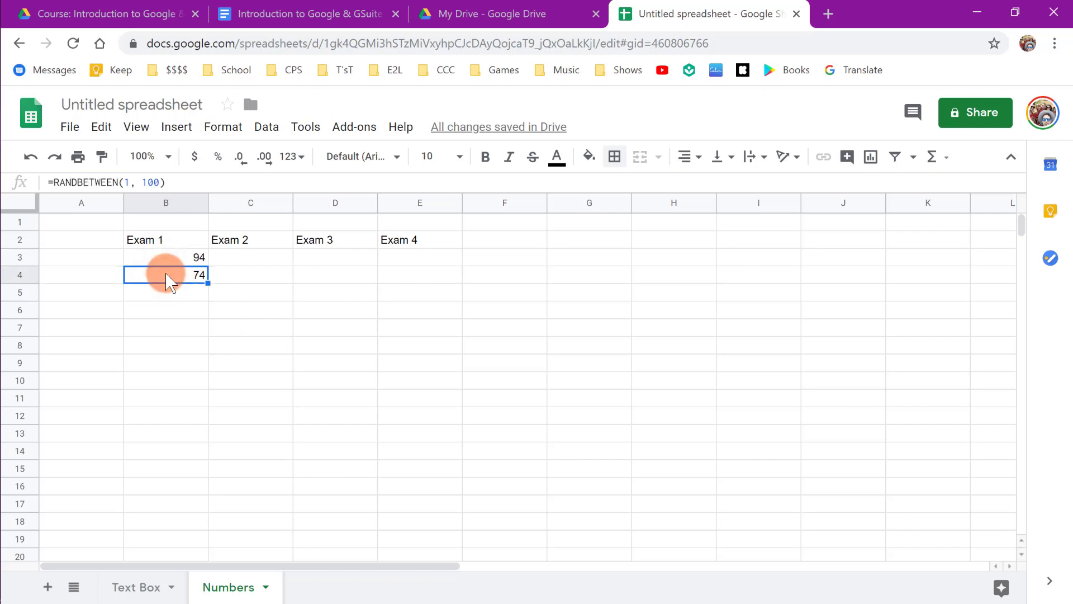
left_click(173, 182)
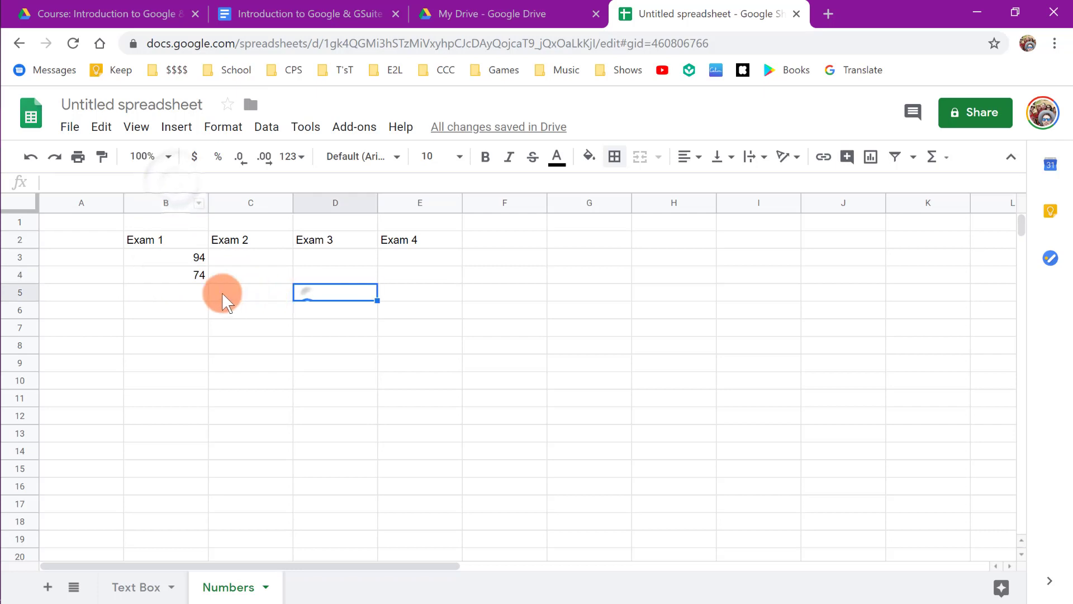
left_click(180, 272)
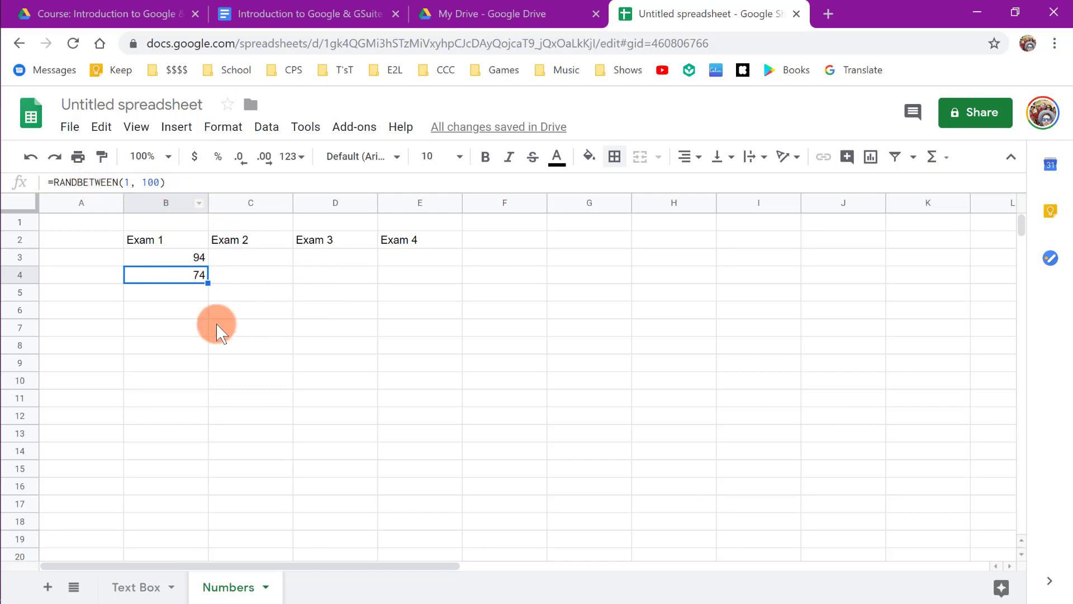
key("ctrl+c")
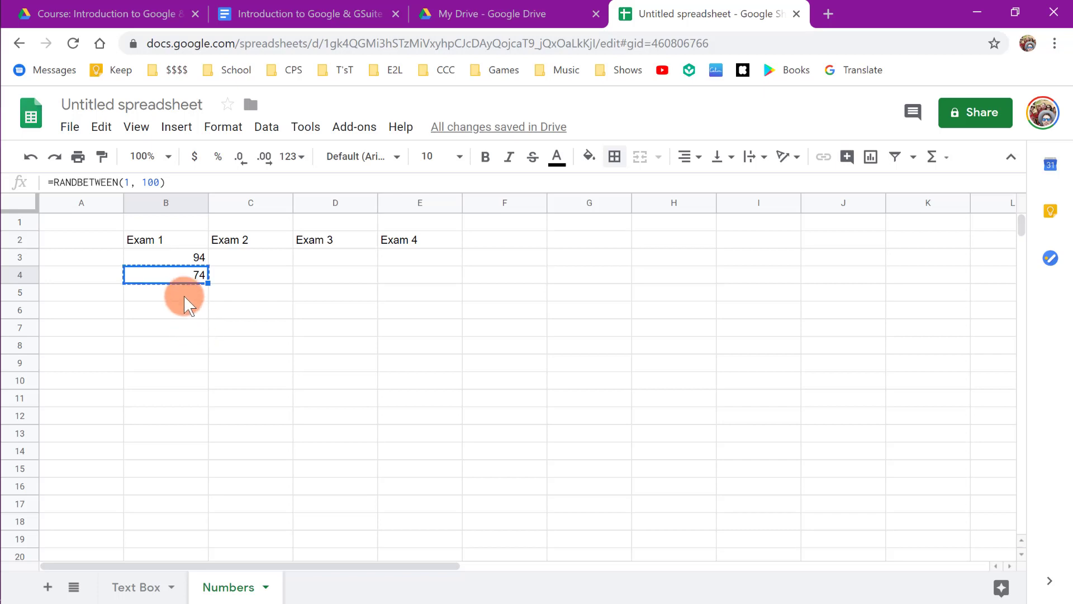
left_click(184, 295)
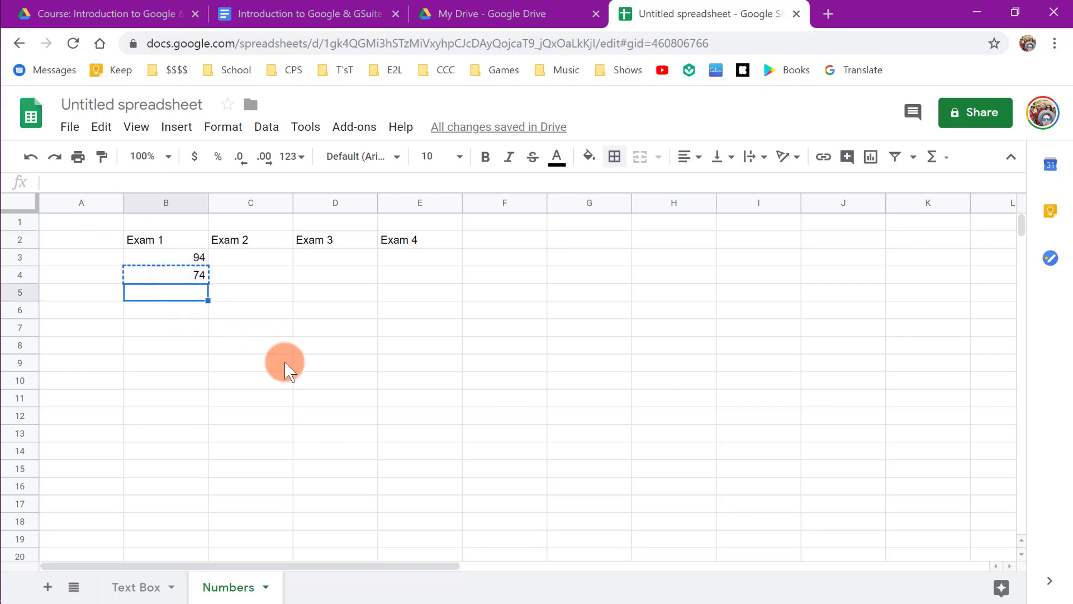
key("ctrl+v")
left_click(285, 369)
left_click(166, 290)
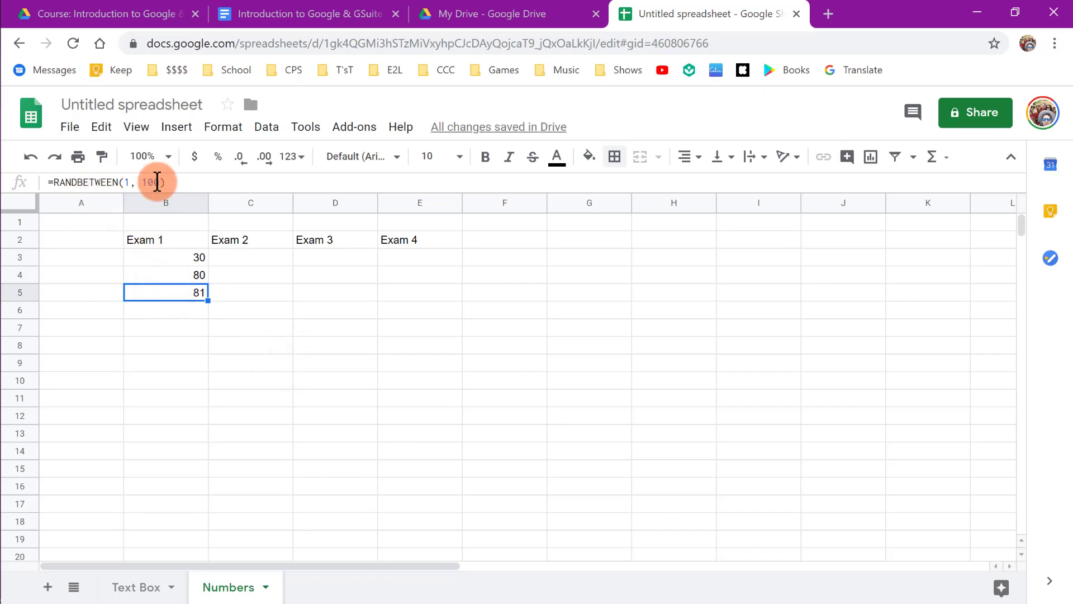
- Paste the copied random score formula into each Exam 1 cell from B6 to B11
left_click(182, 310)
key("ctrl+v")
left_click(174, 327)
key("ctrl+v")
left_click(174, 345)
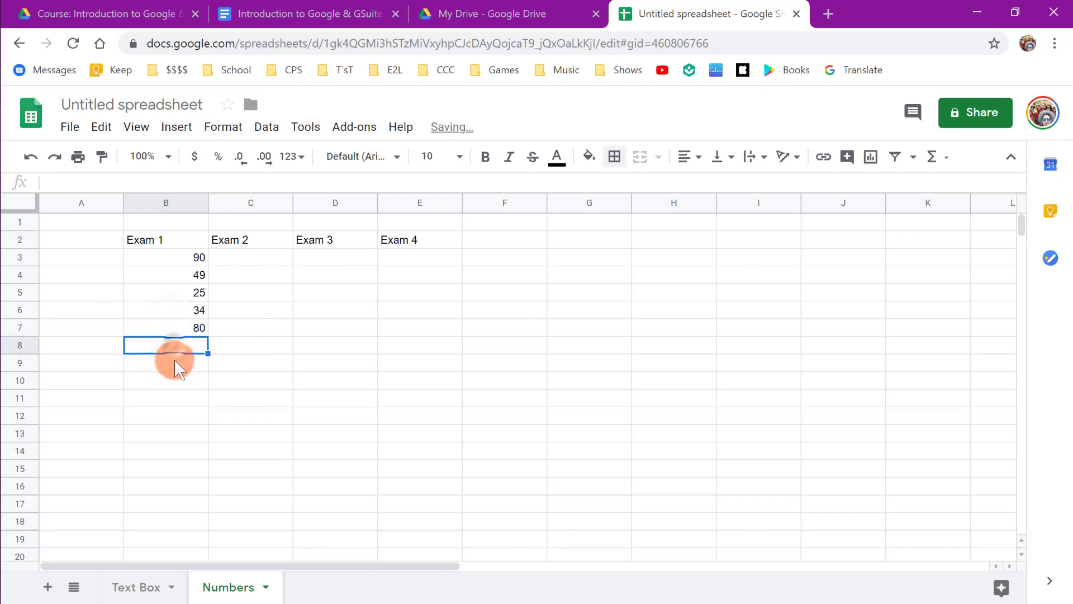
key("ctrl+v")
left_click(176, 363)
key("ctrl+v")
left_click(176, 381)
key("ctrl+v")
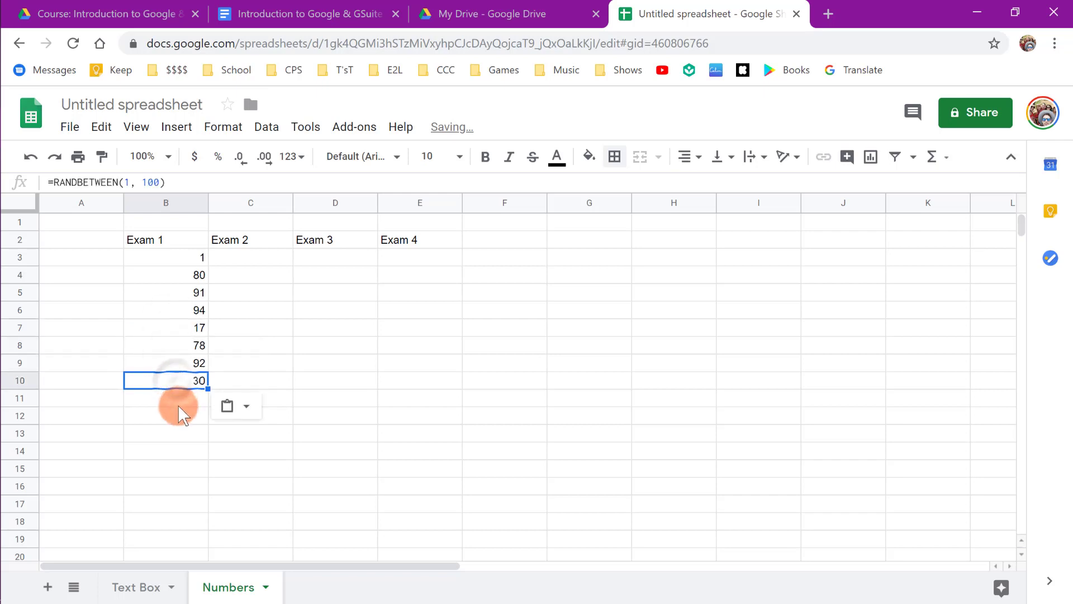
left_click(178, 399)
key("ctrl+v")
left_click(358, 370)
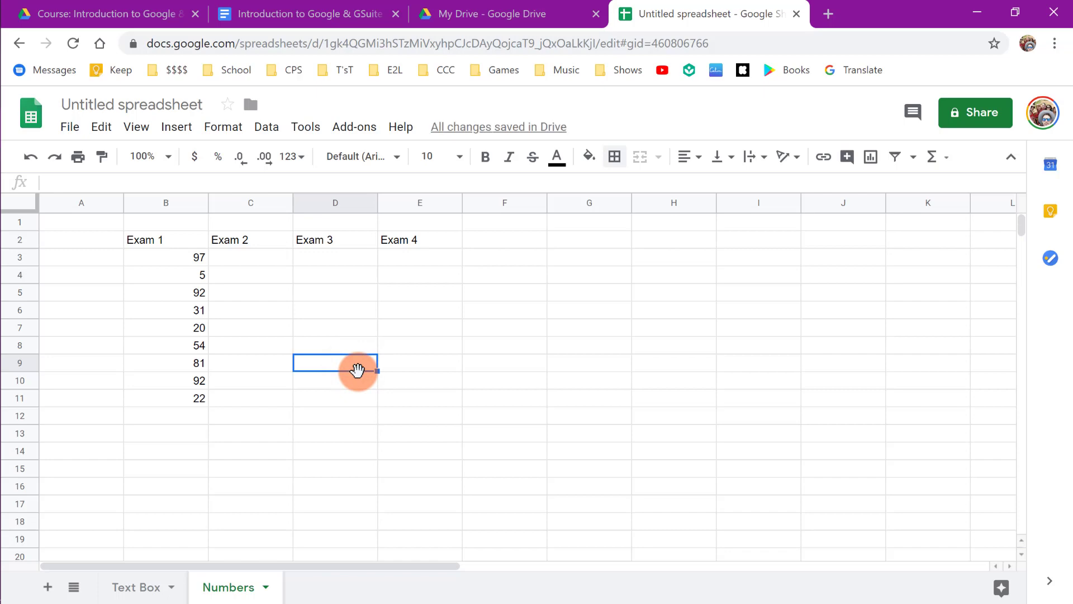
- Extend the Exam 1 scores by filling the formula in B11 down through cell B17
left_click(167, 397)
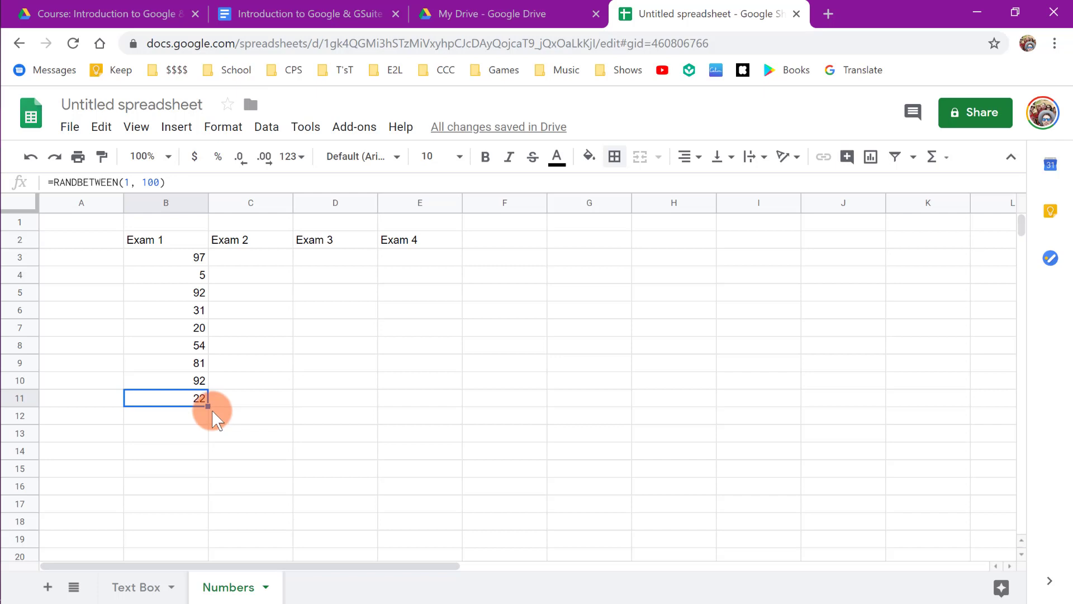
left_click_drag(207, 406, 213, 510)
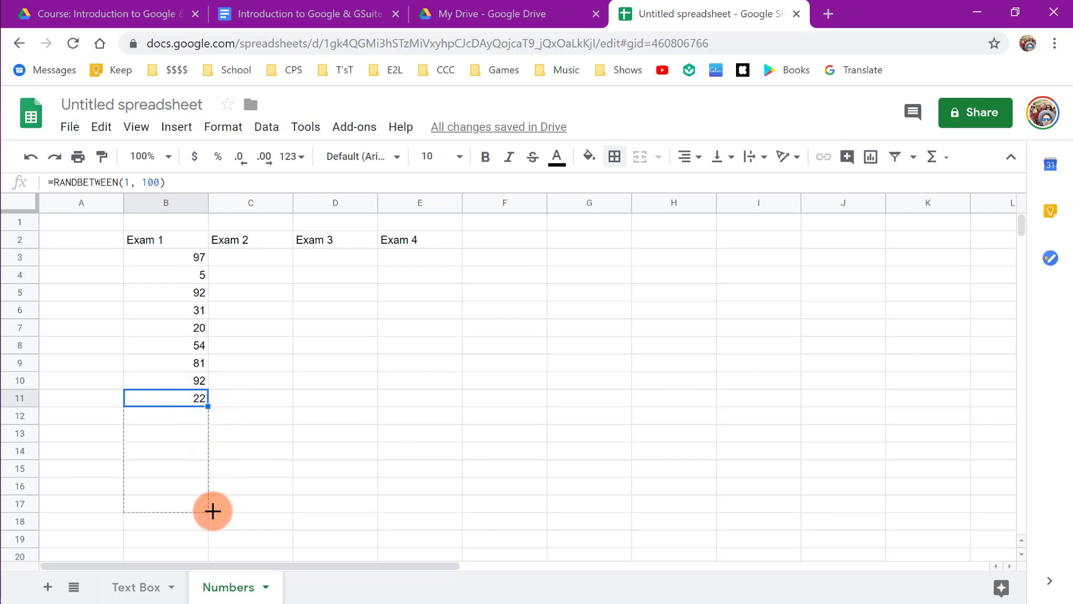
left_click(511, 439)
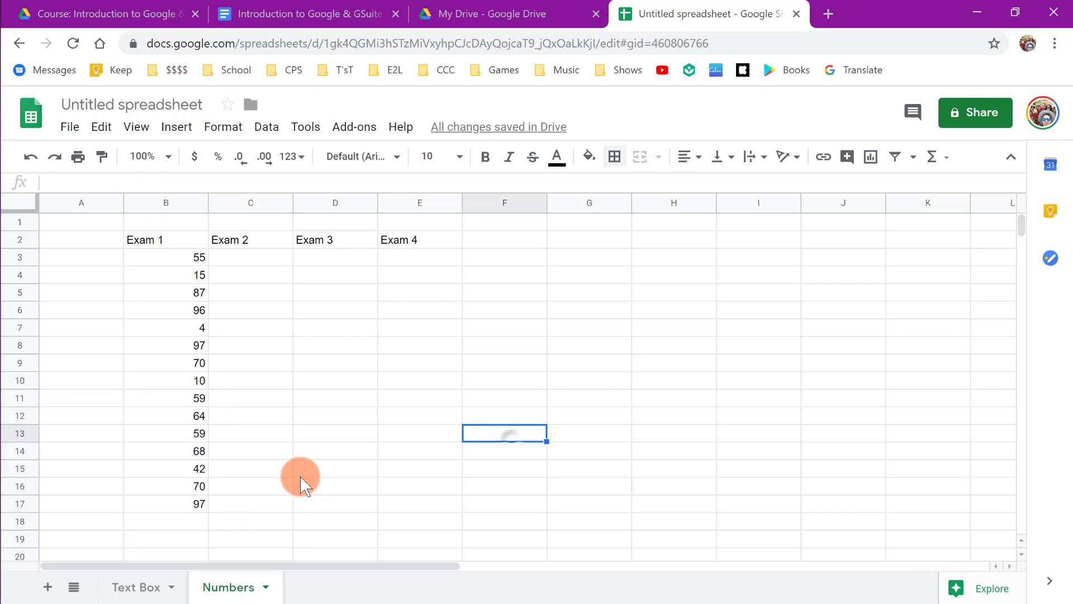
- Fill the Exam 1 formulas in B3 to B17 across the Exam 2, Exam 3 and Exam 4 columns
left_click(175, 502)
left_click_drag(169, 499, 158, 257)
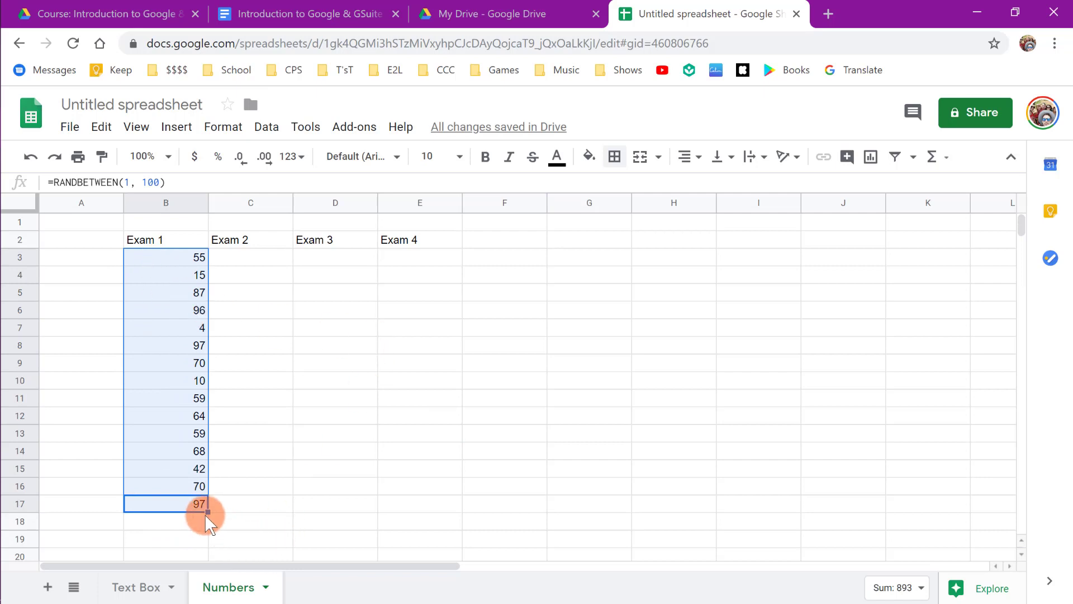
left_click_drag(206, 510, 422, 494)
left_click(699, 332)
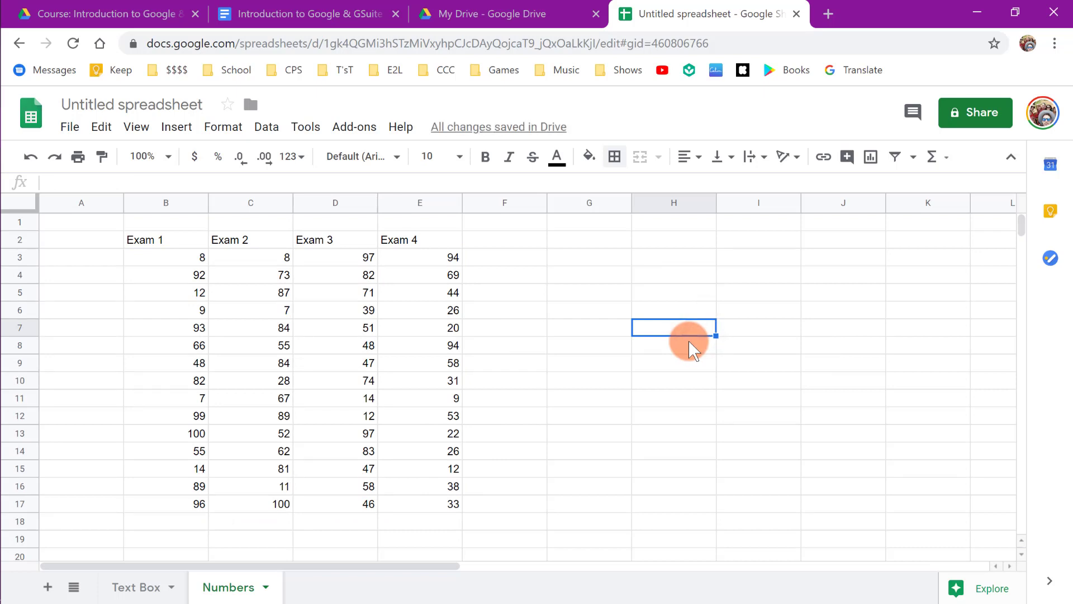
- Enter the row labels Student 1, Student 2 and Student 3 in cells A3 to A5
left_click(92, 260)
type("Stu")
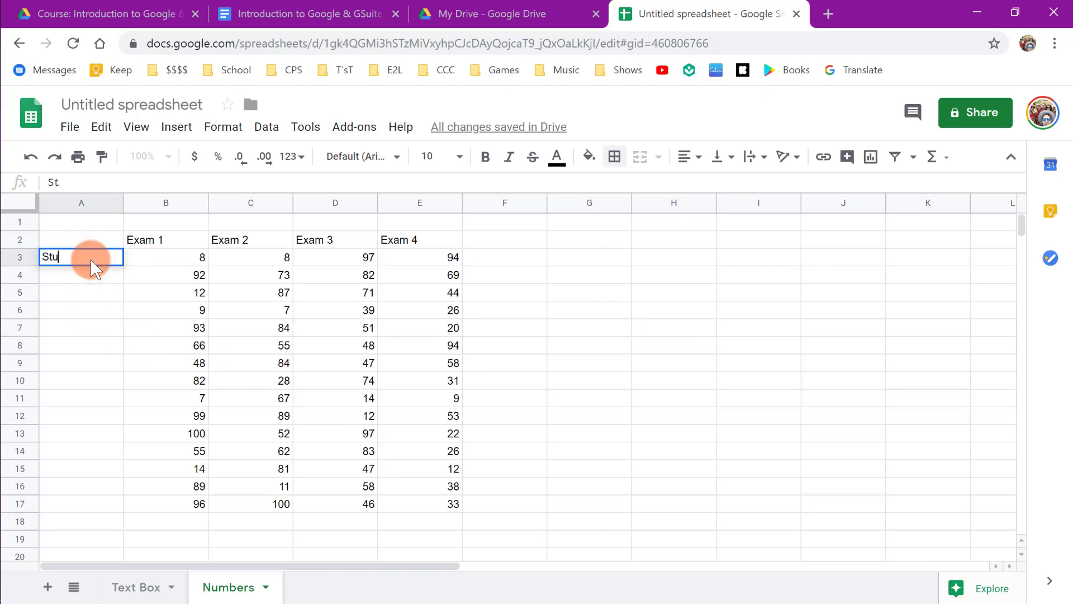
type("dent 1")
key("Return")
type("S")
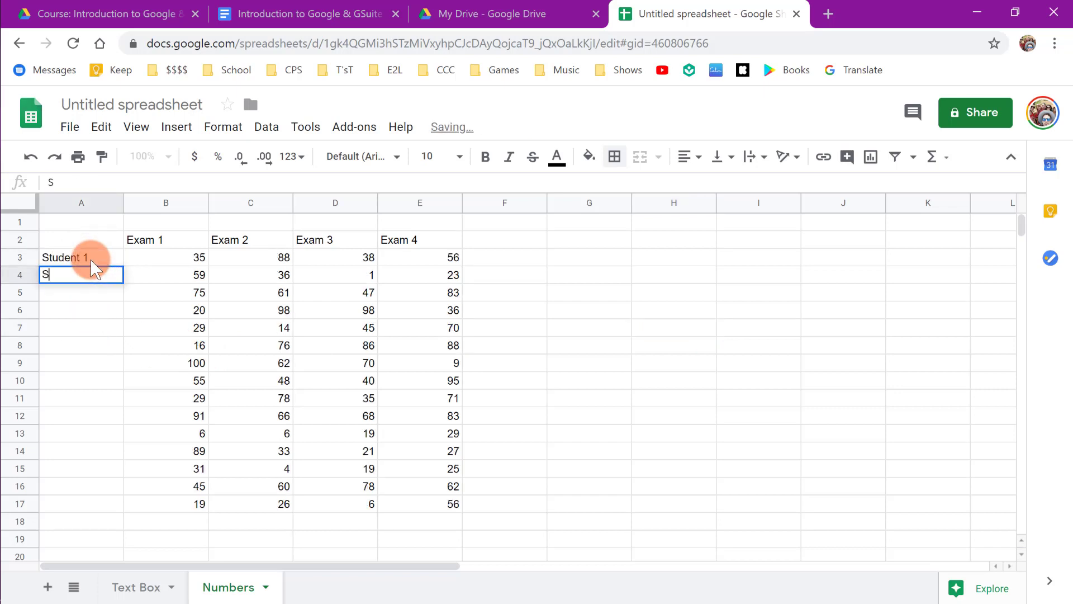
type("tudent 2")
key("Return")
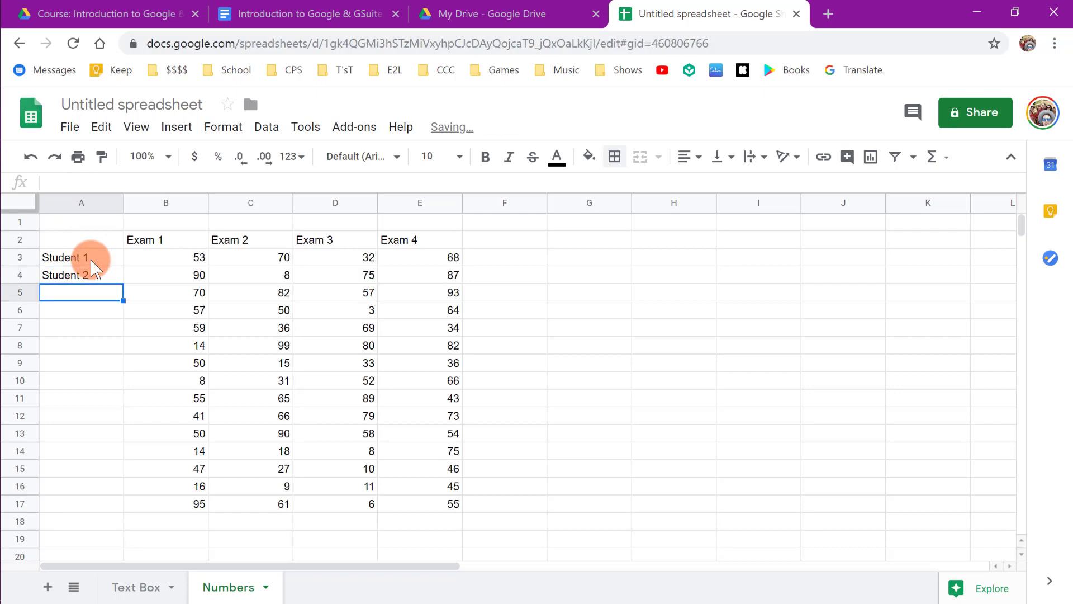
type("Student 3")
key("Return")
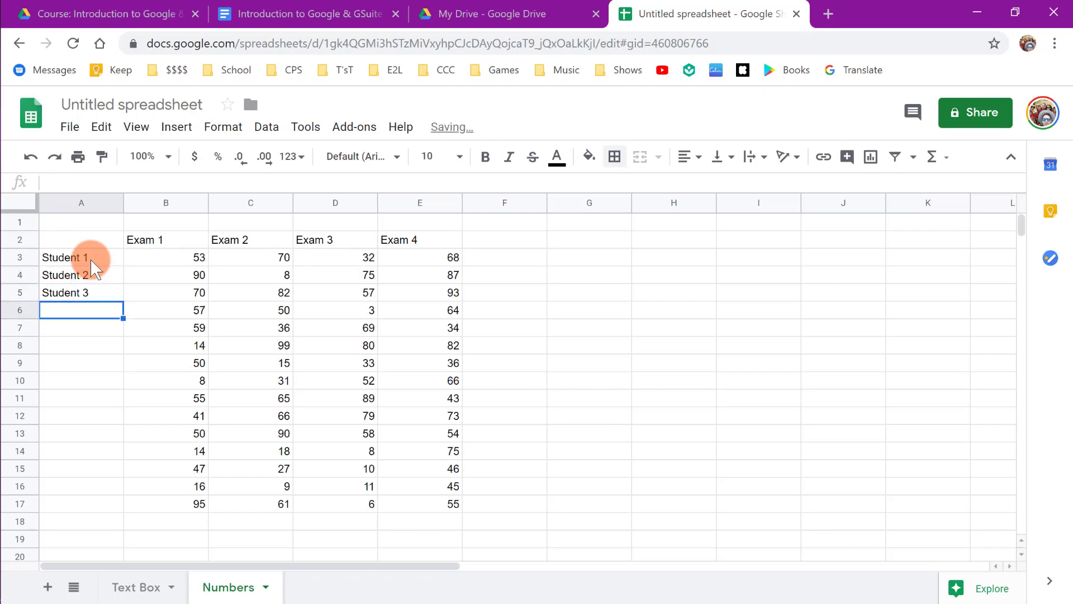
- Try filling the Student 3 label from A5 down through A18, and undo the fill
left_click(94, 291)
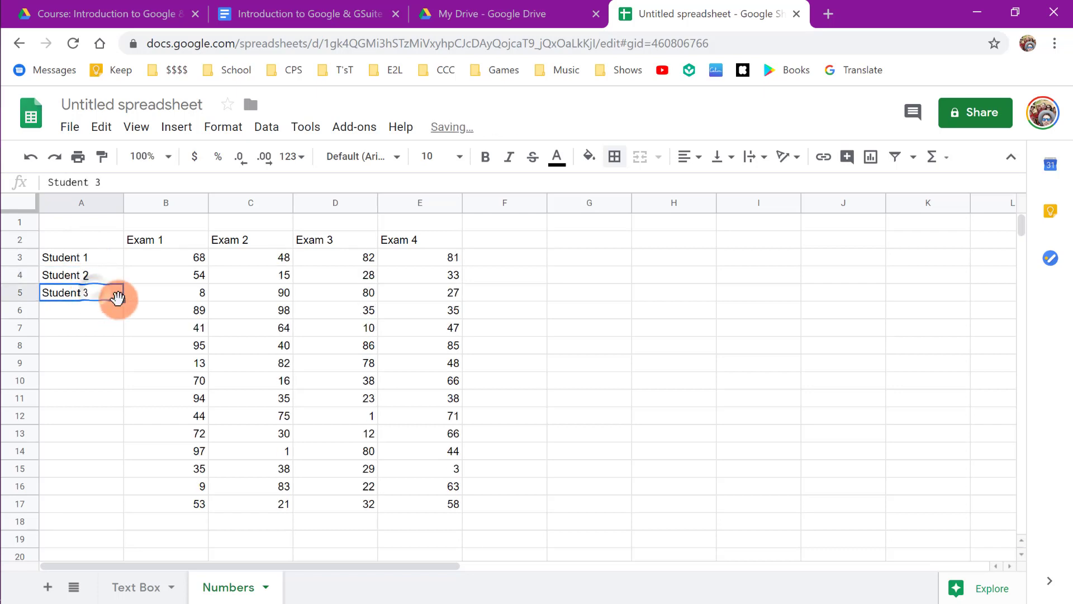
left_click_drag(122, 301, 124, 521)
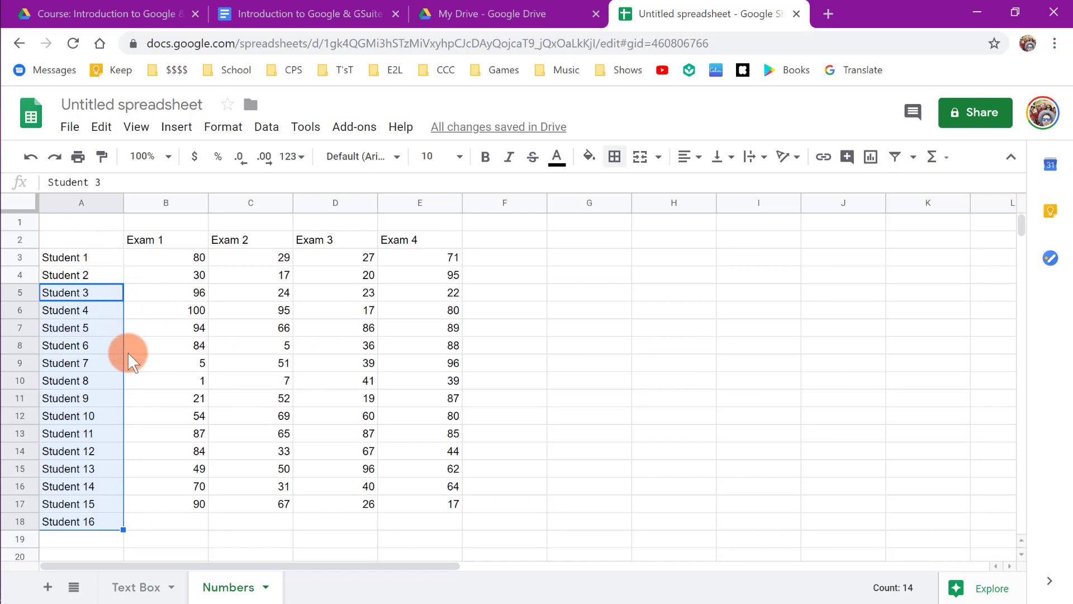
key("ctrl+z")
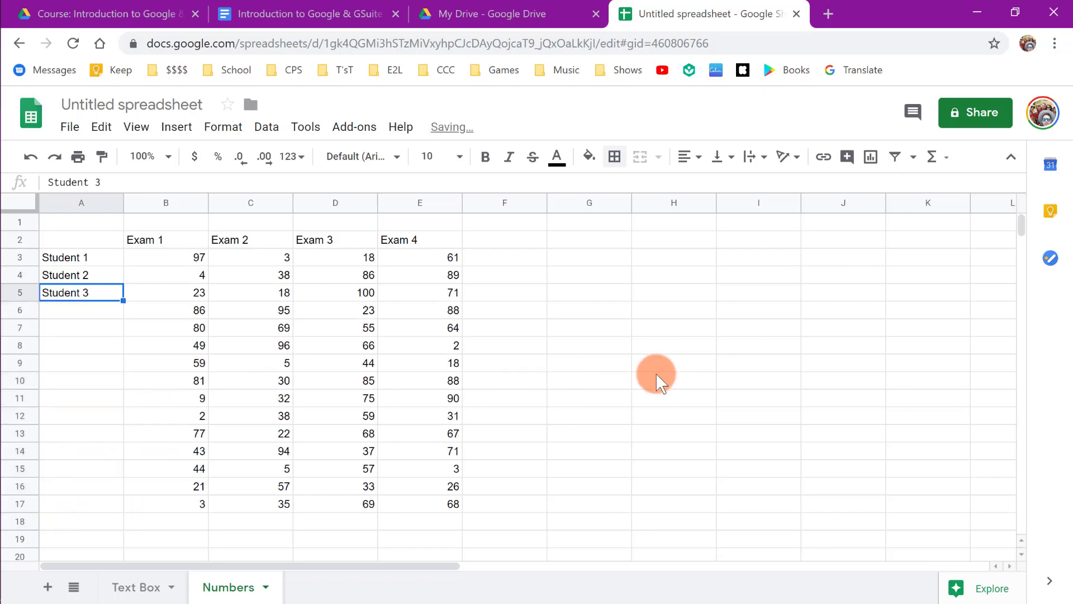
left_click(653, 364)
- Fill the student labels from A5 down through A17 so the series runs to Student 15
left_click(105, 257)
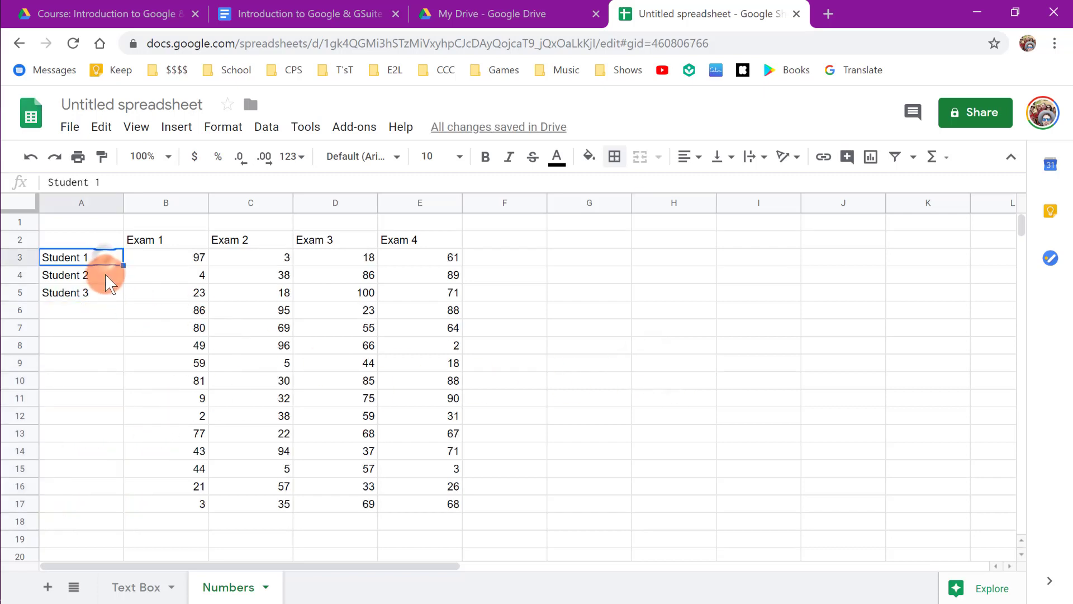
left_click(104, 275)
left_click(105, 293)
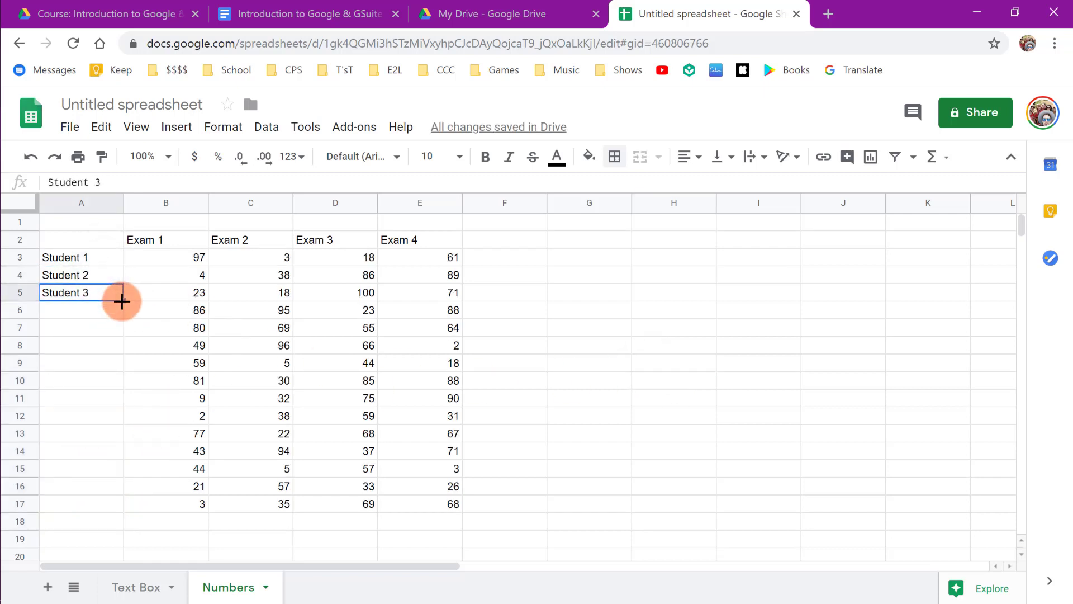
left_click_drag(122, 300, 149, 518)
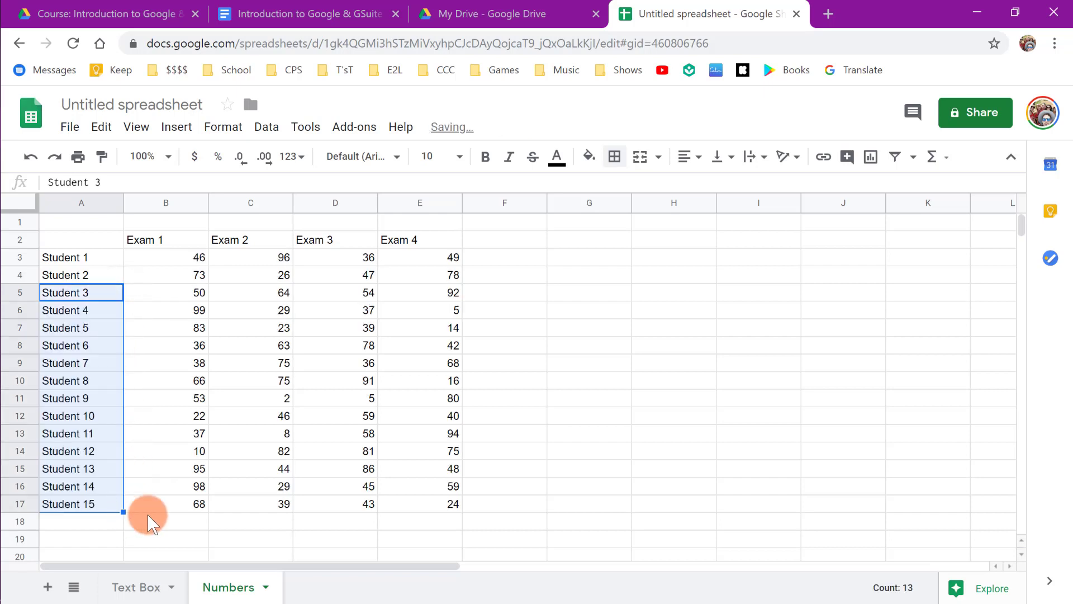
left_click(695, 417)
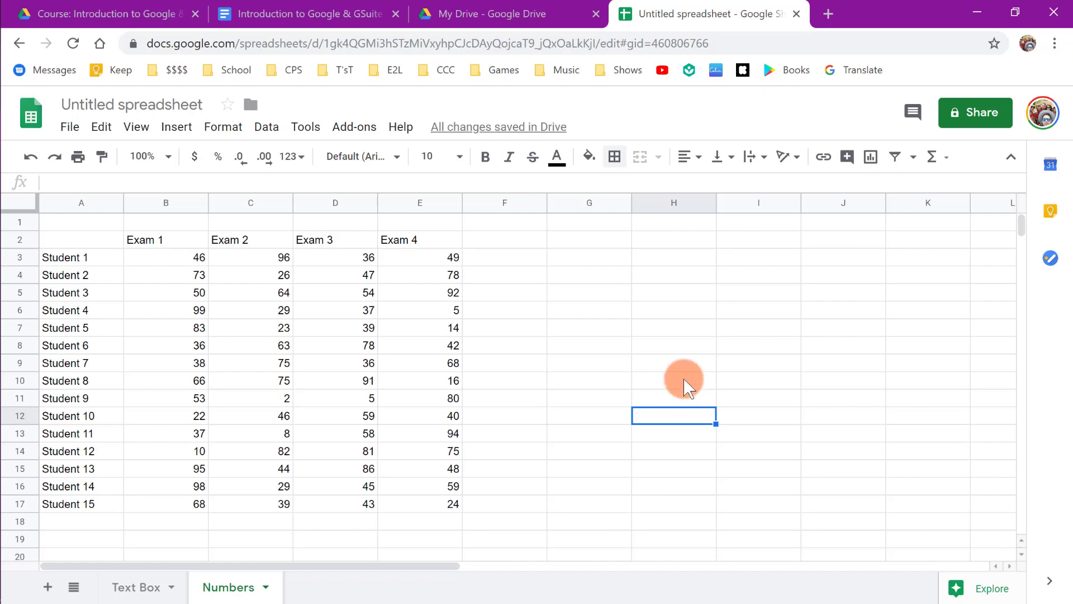
- Enter the heading Average in cell F2 beside Exam 4, and dismiss the wake-up notification
left_click(503, 240)
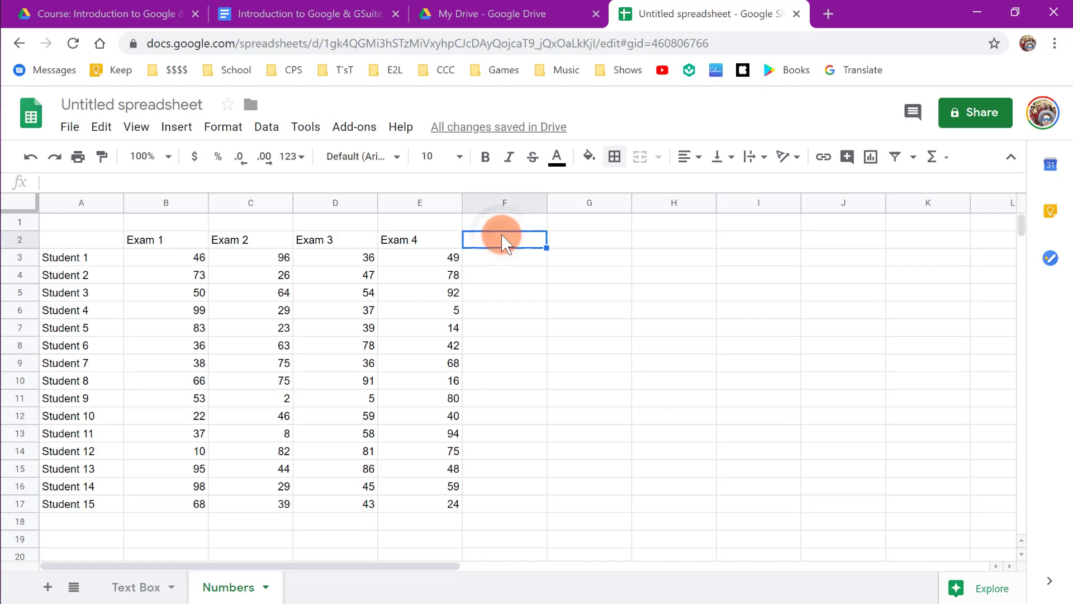
type("Average")
key("Return")
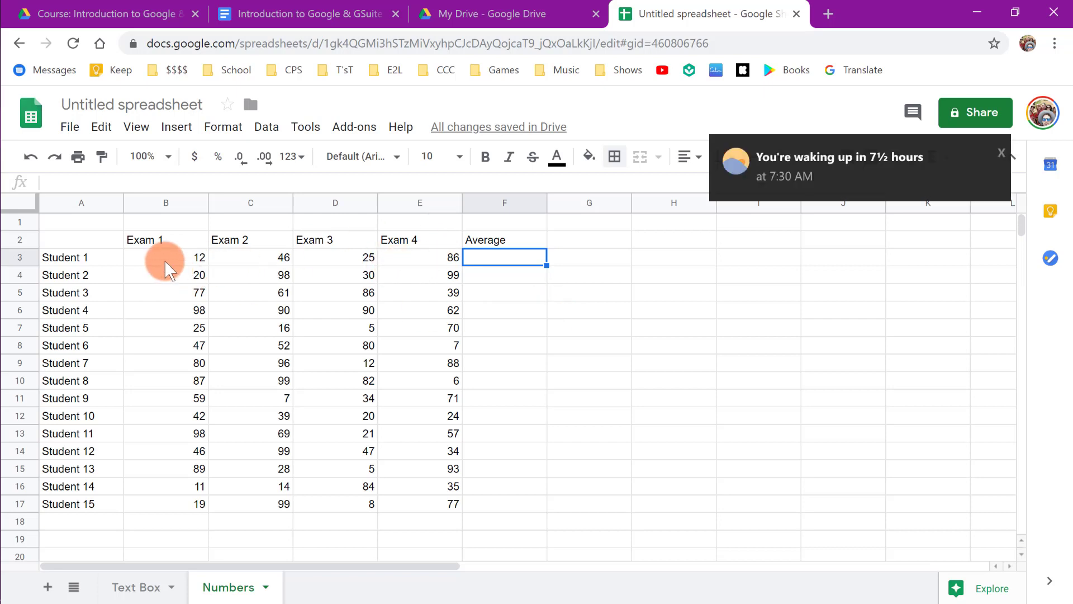
left_click(999, 158)
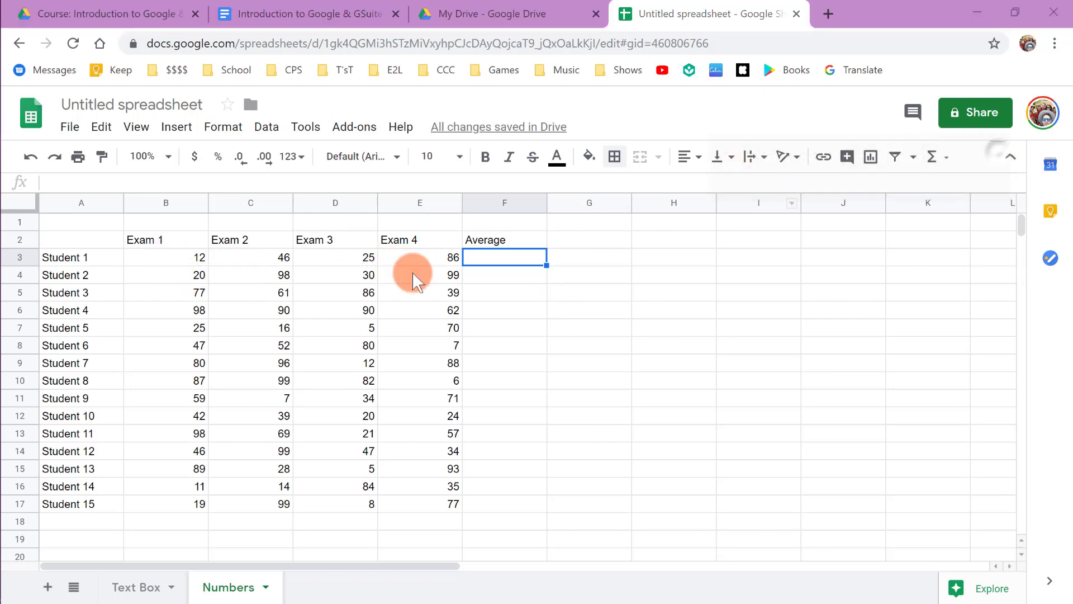
- Replace the formulas in B3 to E17 with fixed scores by copying the range and pasting values only over it
left_click_drag(178, 258, 406, 503)
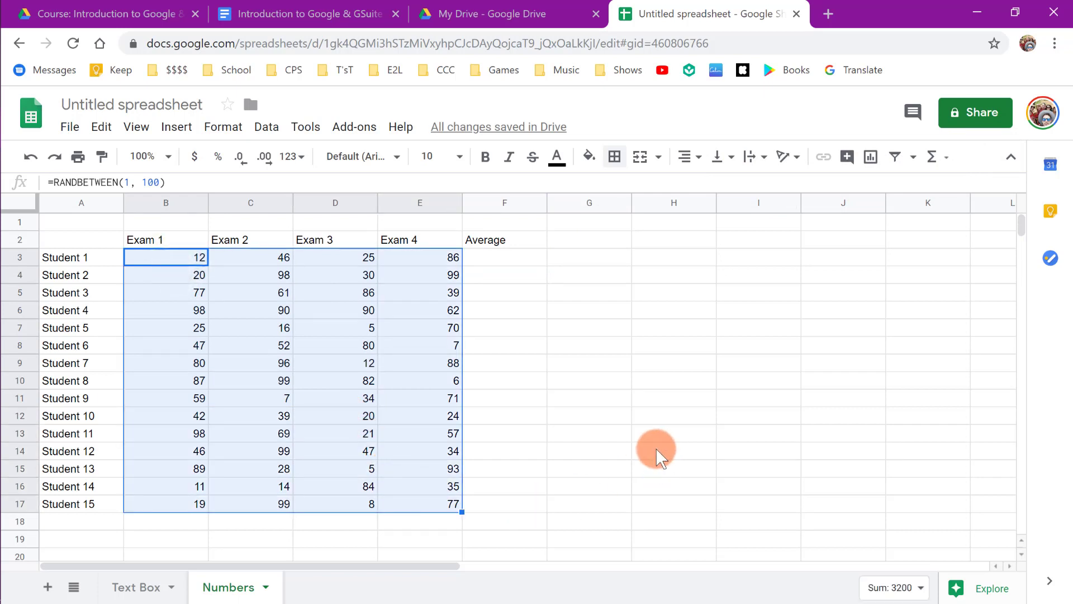
key("ctrl+c")
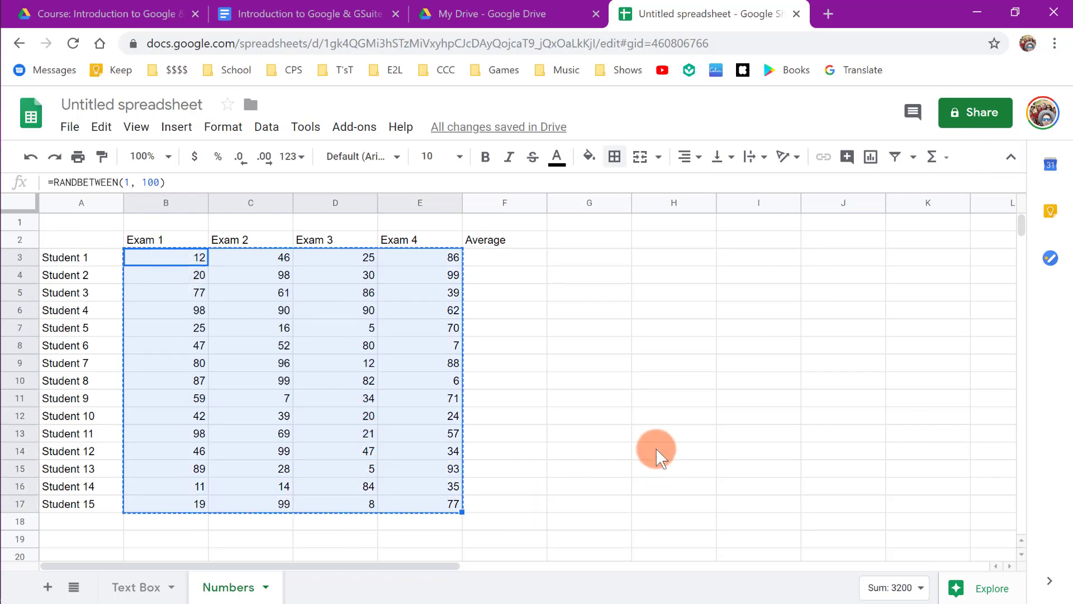
right_click(154, 265)
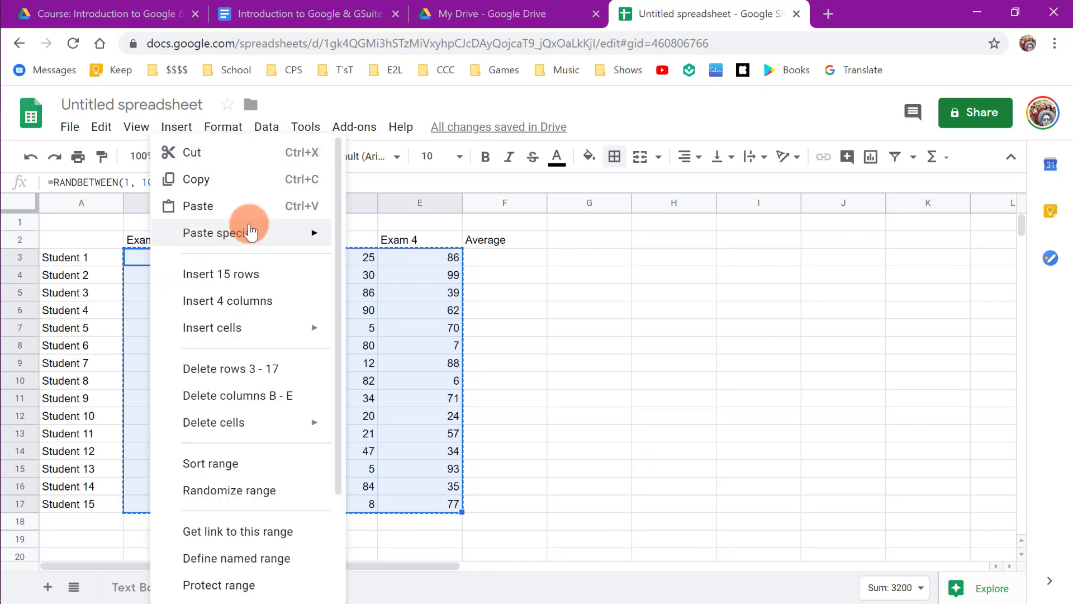
mouse_move(271, 235)
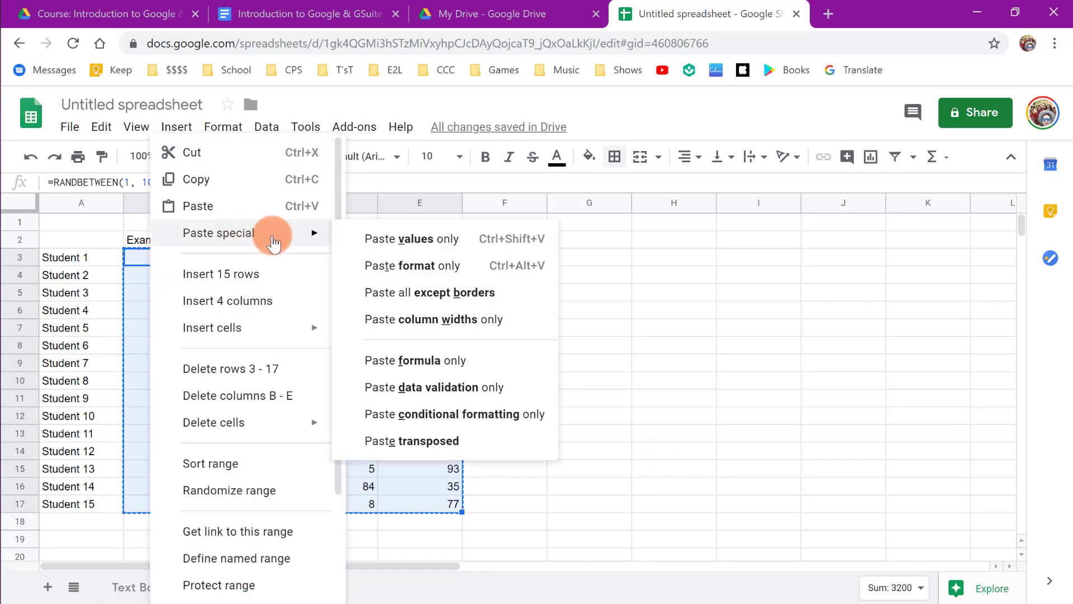
left_click(525, 244)
left_click(706, 316)
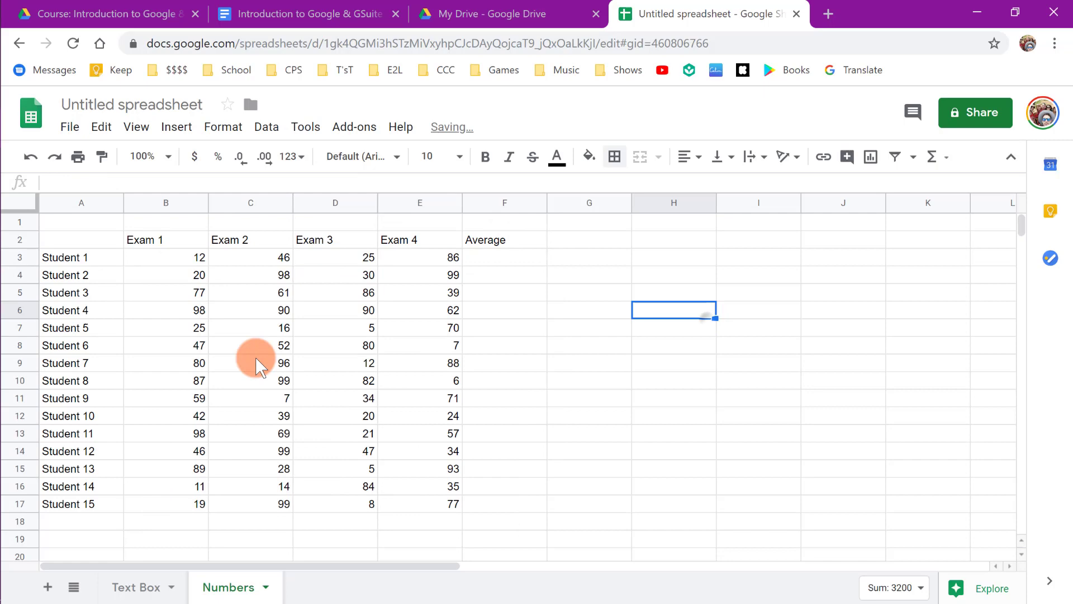
left_click(166, 257)
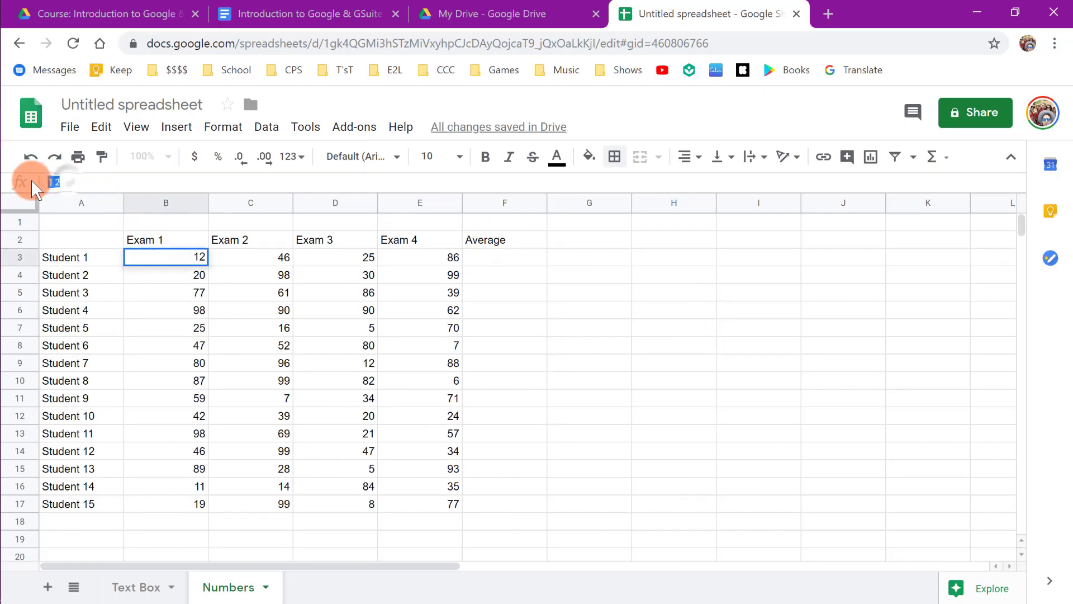
left_click(676, 347)
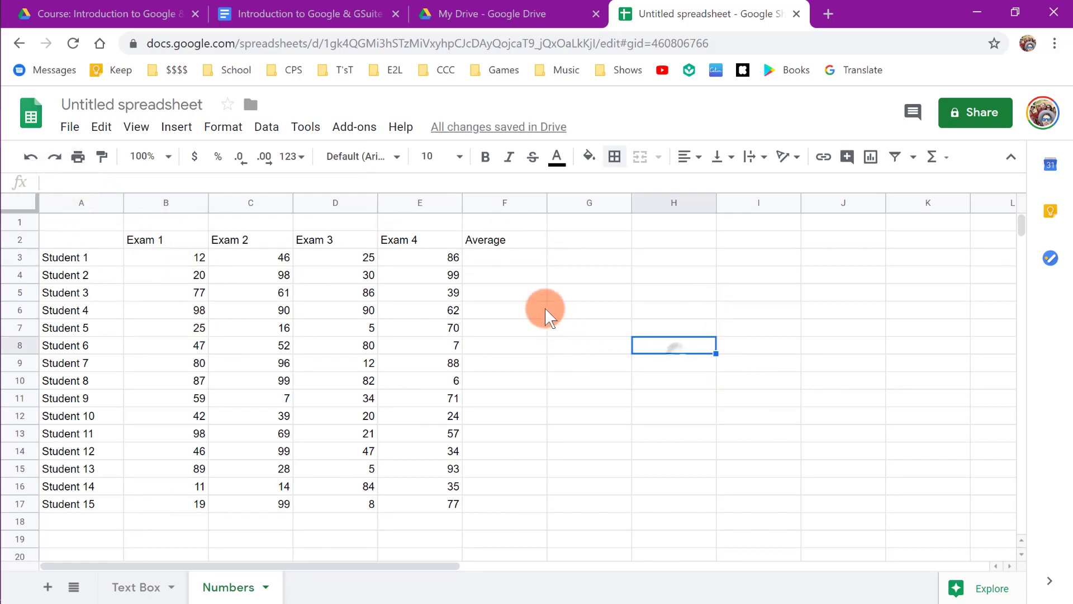
left_click(514, 256)
key("Down")
key("Return")
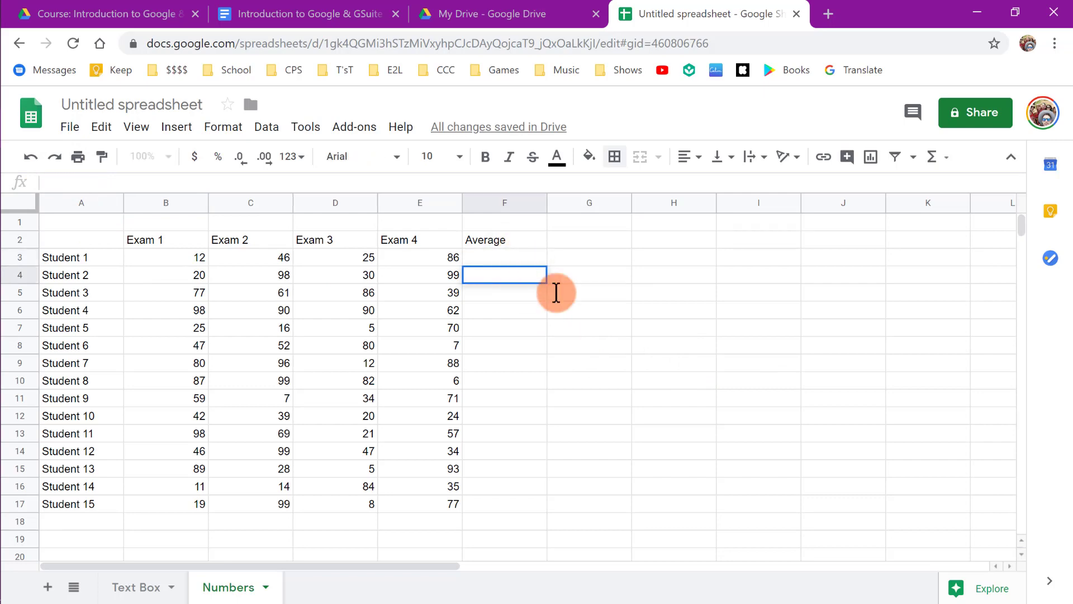
left_click(598, 324)
- Enter =AVERAGE(B3:E3) in F3 to average Student 1's four exams, dismissing the suggested formula
left_click(517, 255)
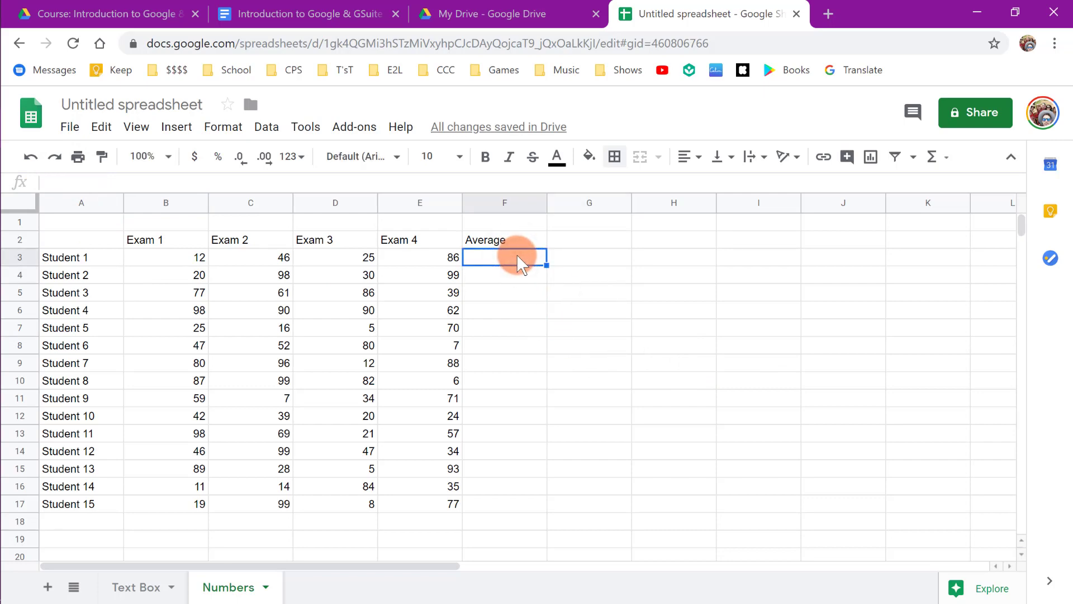
type("=")
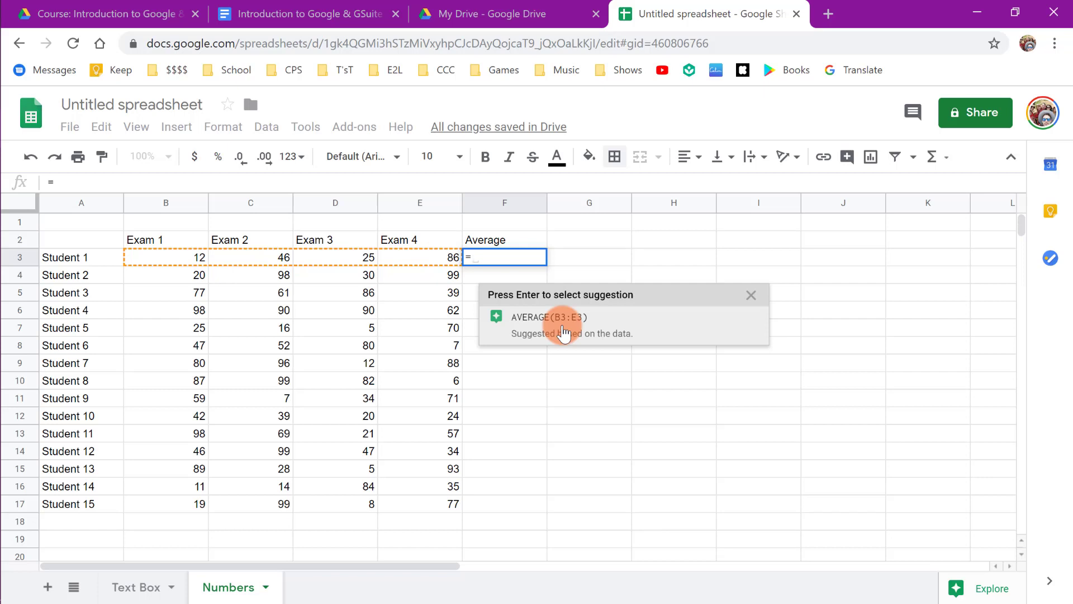
left_click(751, 295)
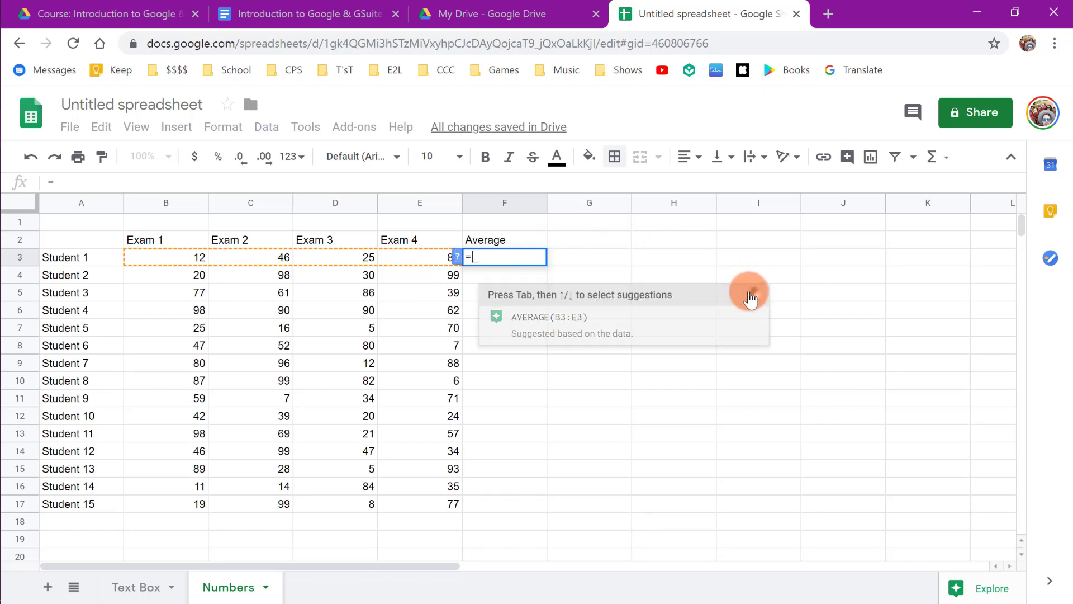
key("BackSpace")
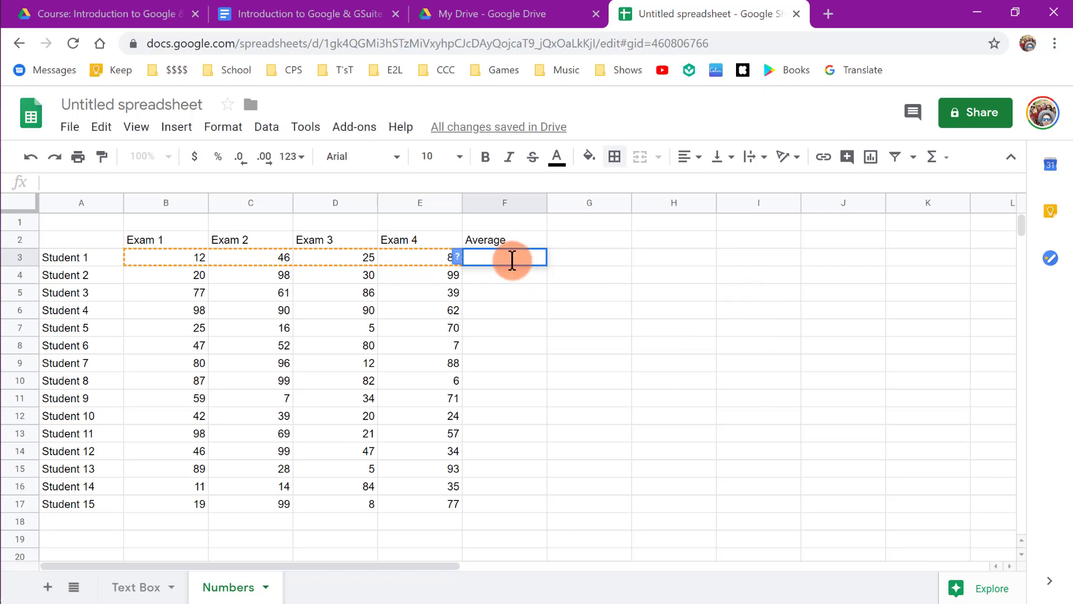
type("=av")
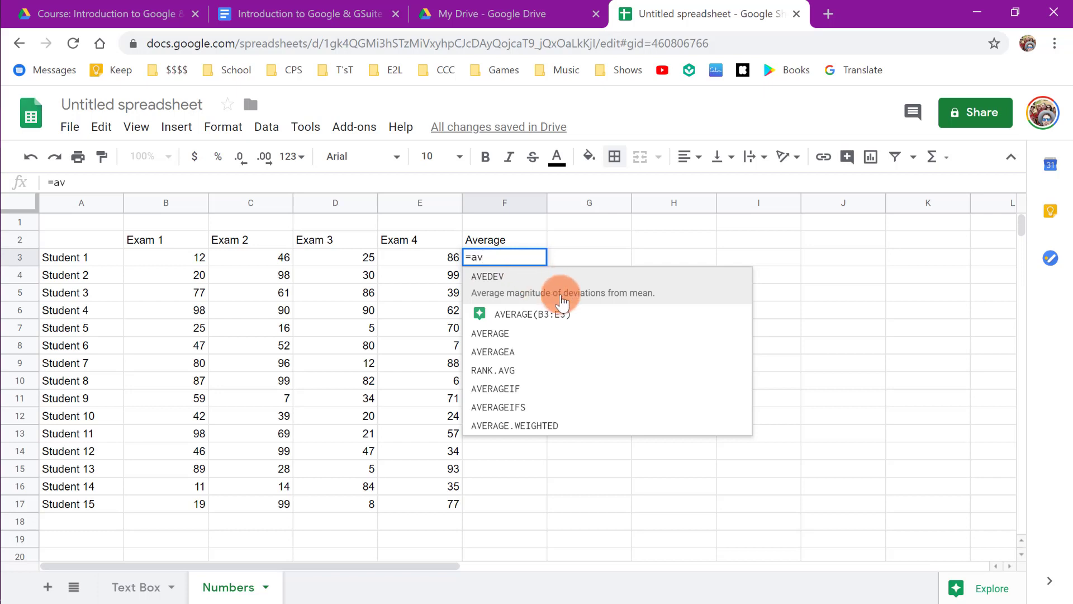
left_click(531, 336)
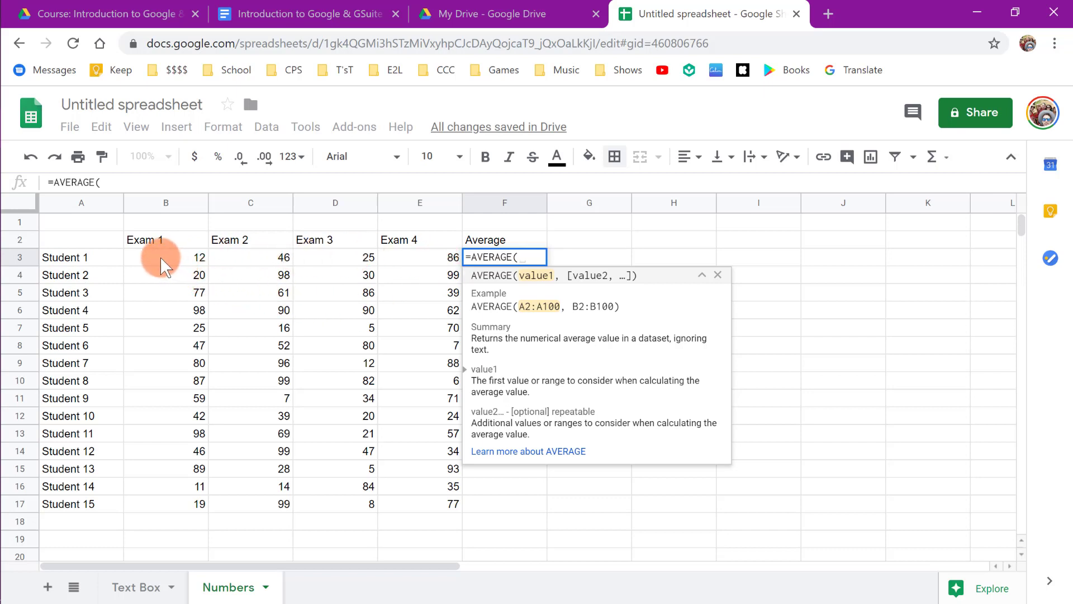
left_click_drag(162, 259, 413, 262)
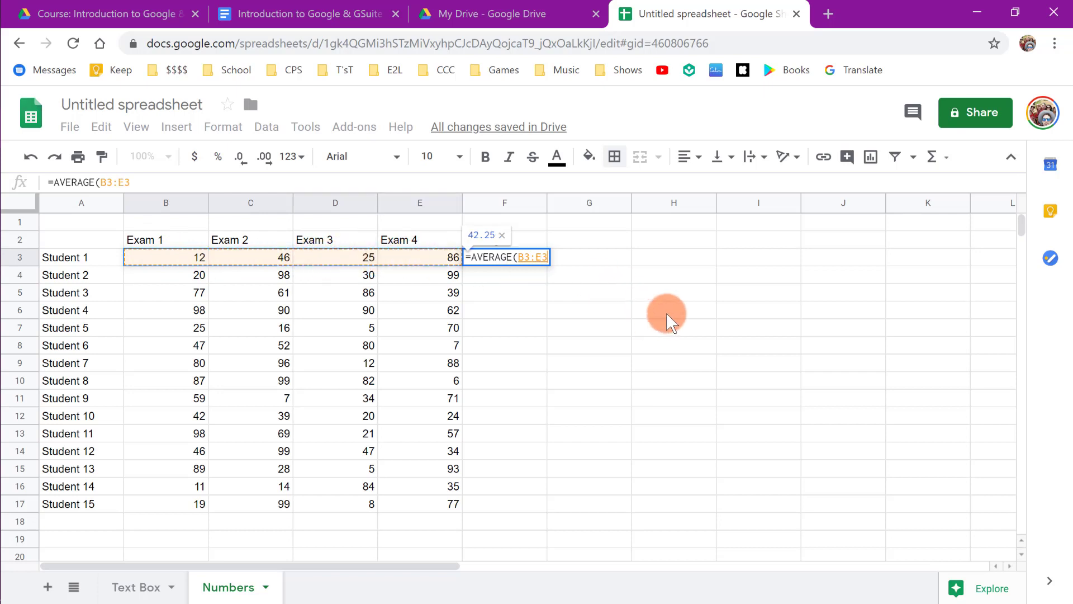
type(")")
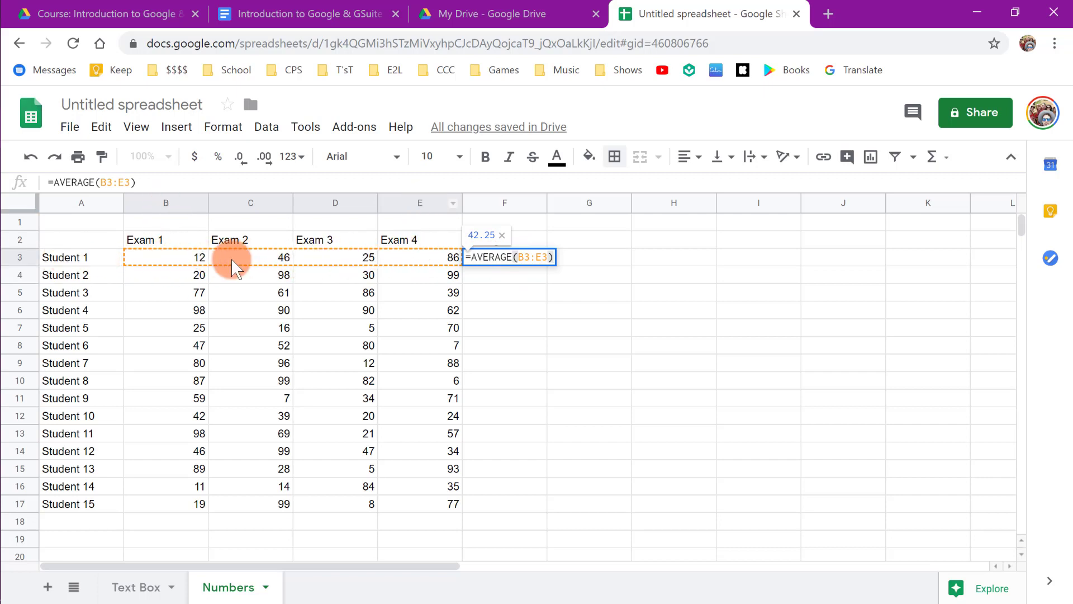
key("Return")
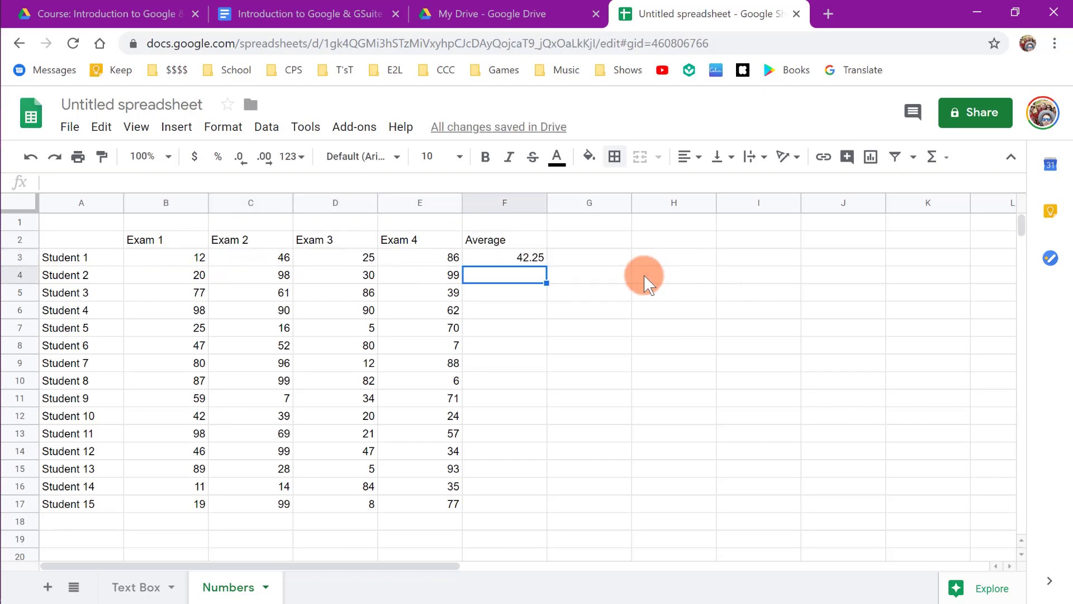
- Fill the average formula from F3 down through F17 for all the students
left_click(494, 259)
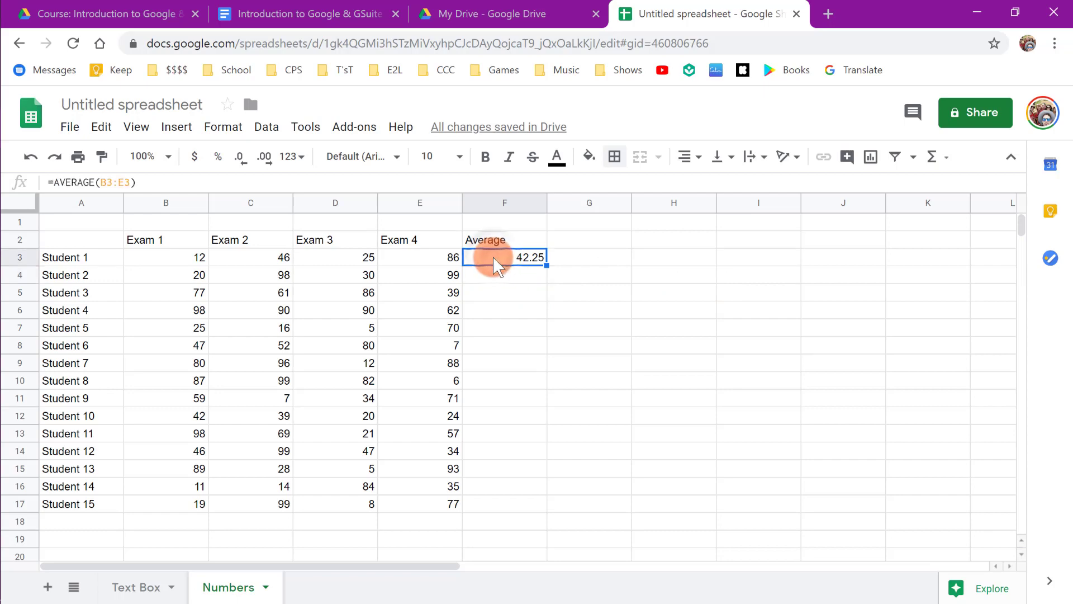
left_click_drag(546, 266, 563, 504)
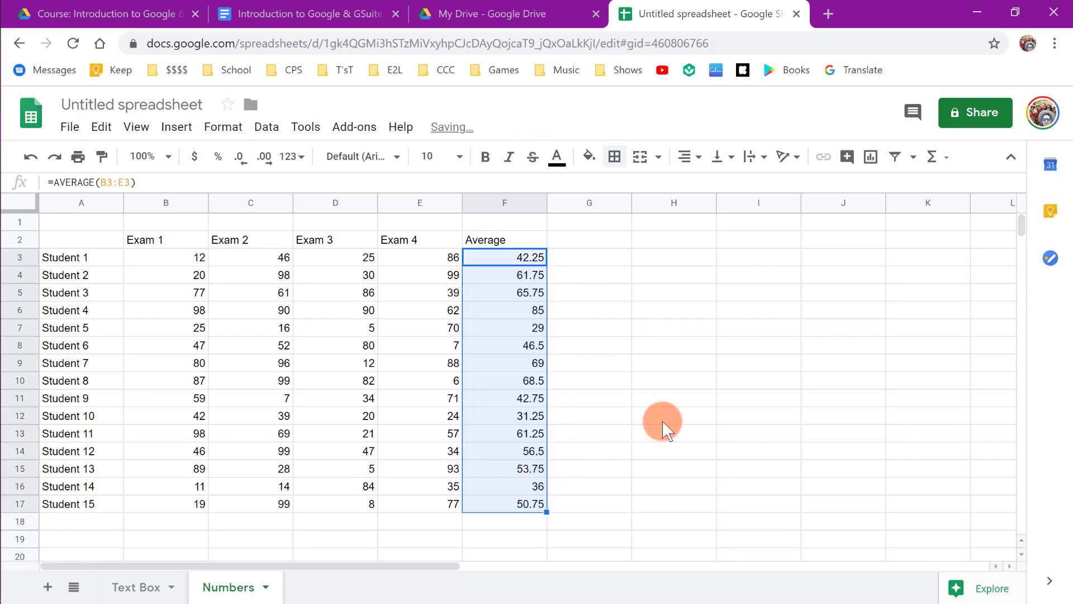
left_click(785, 331)
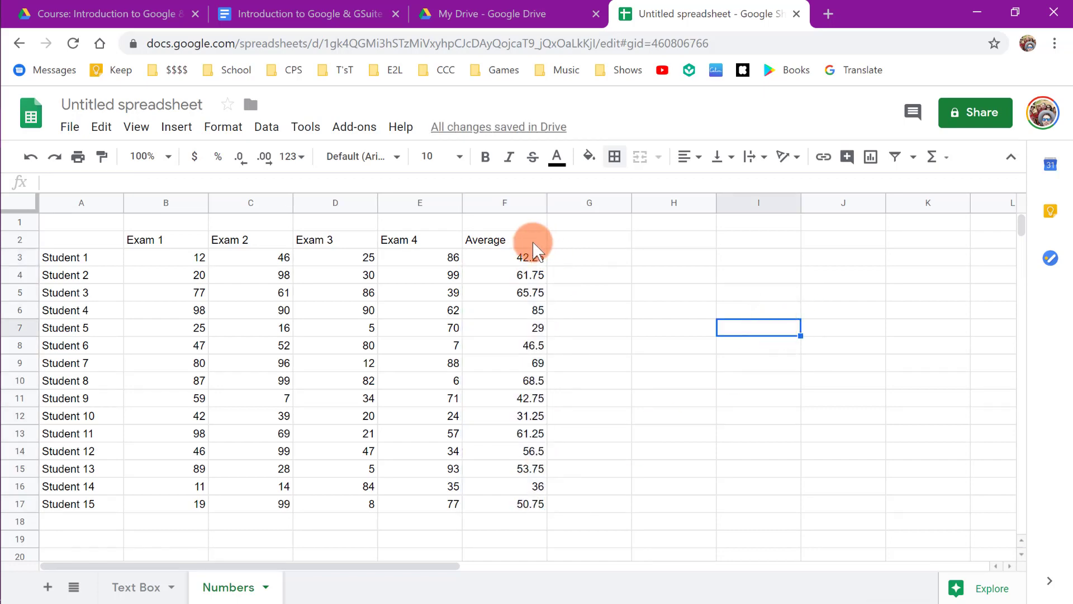
- Shade the Average column from F2 to F17 with a gray fill
left_click_drag(530, 239, 518, 501)
left_click(589, 156)
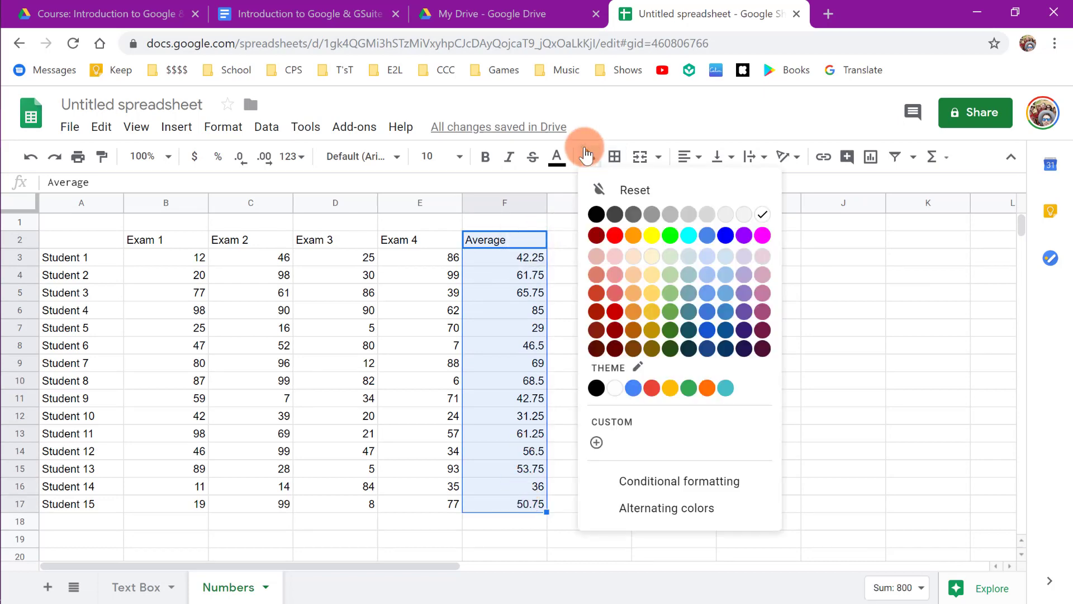
left_click(689, 211)
left_click(697, 313)
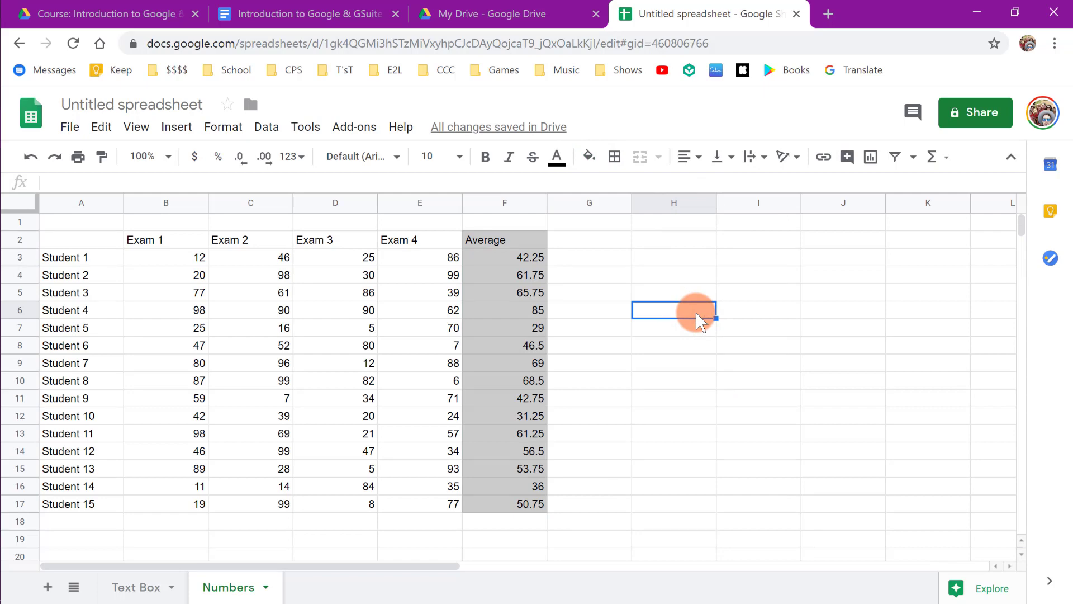
- Insert a histogram chart of the student averages in F3:F17 on the Numbers sheet
left_click(140, 586)
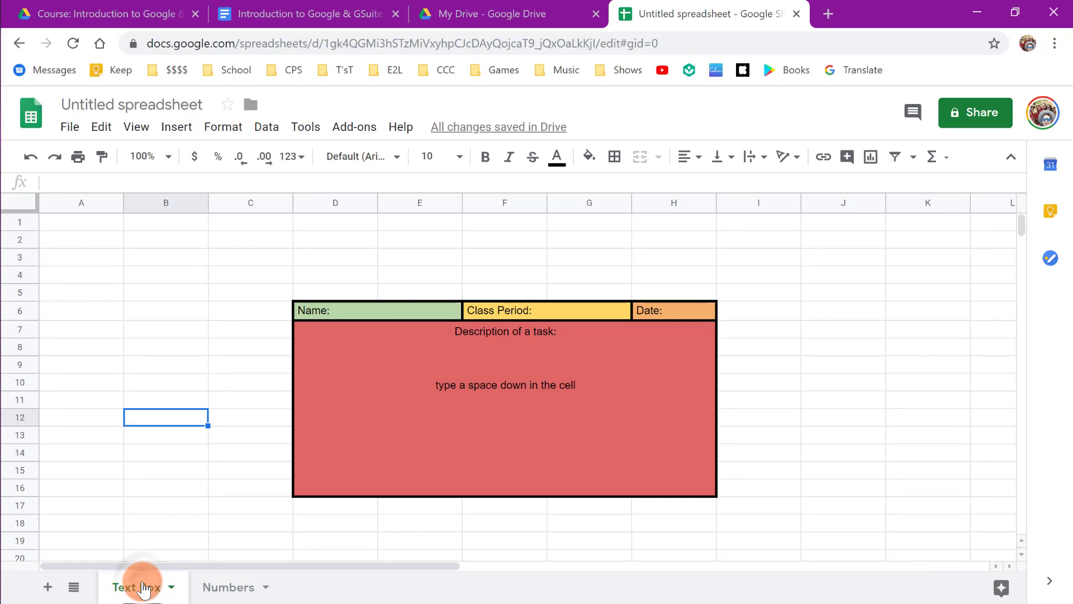
left_click(216, 587)
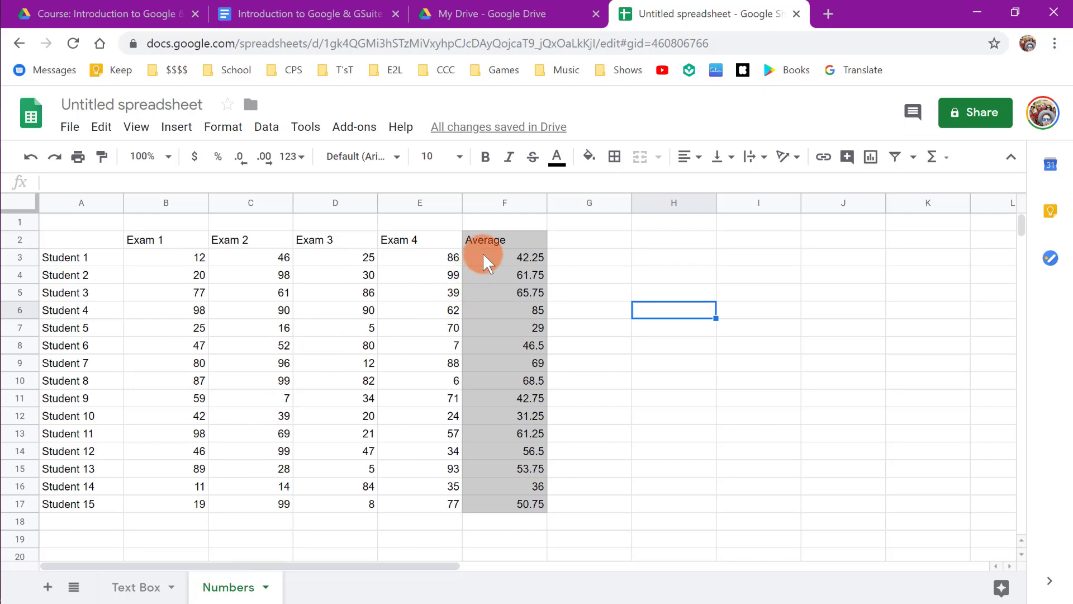
left_click_drag(485, 253, 515, 505)
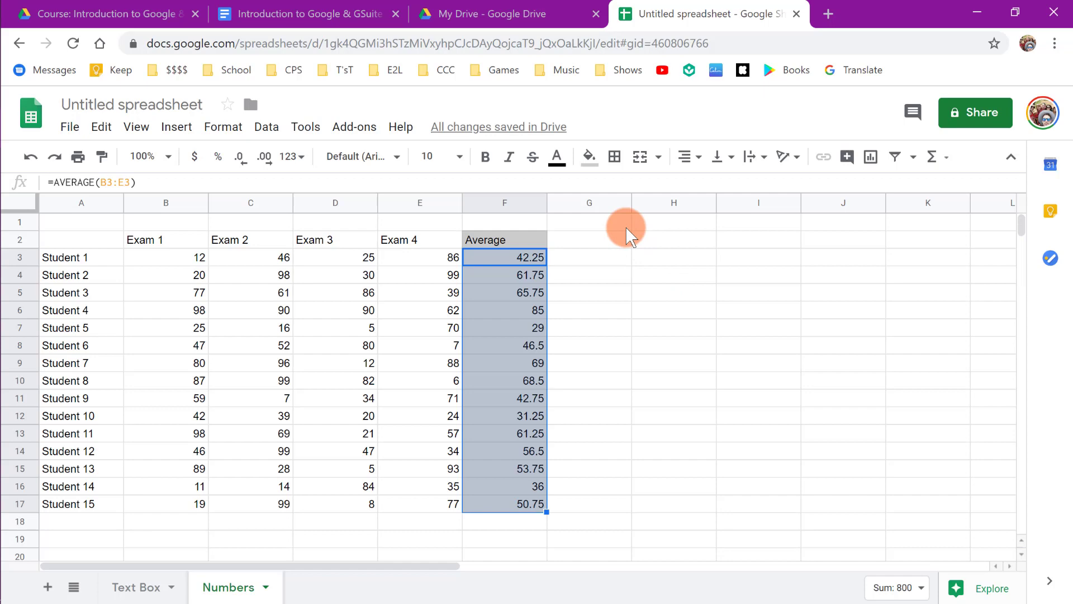
left_click(870, 162)
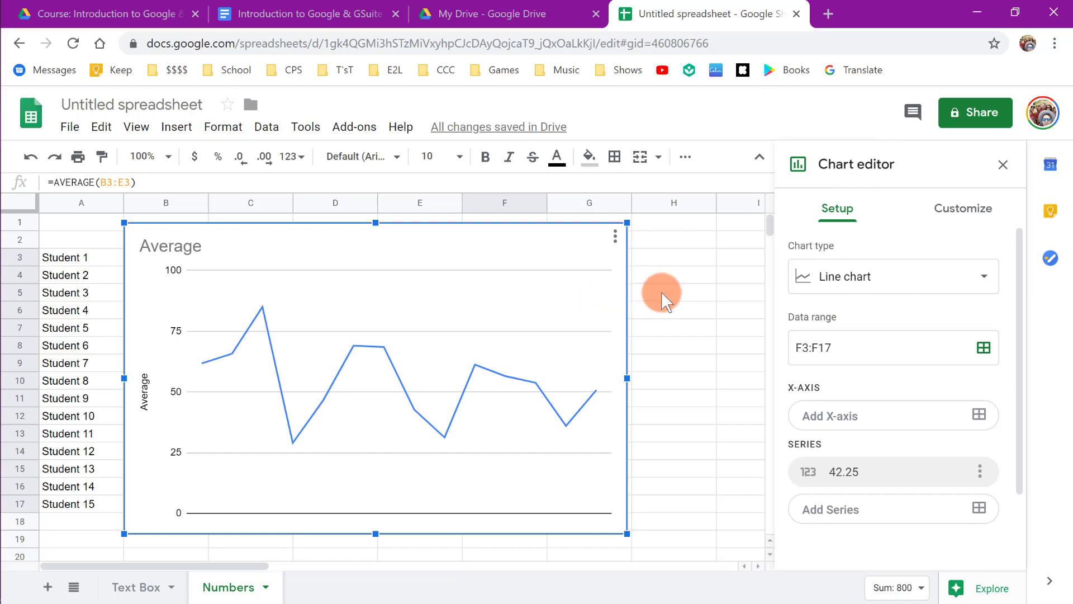
mouse_move(1019, 244)
left_mouse_down()
mouse_move(1028, 337)
mouse_move(1029, 249)
mouse_move(1015, 234)
left_mouse_up()
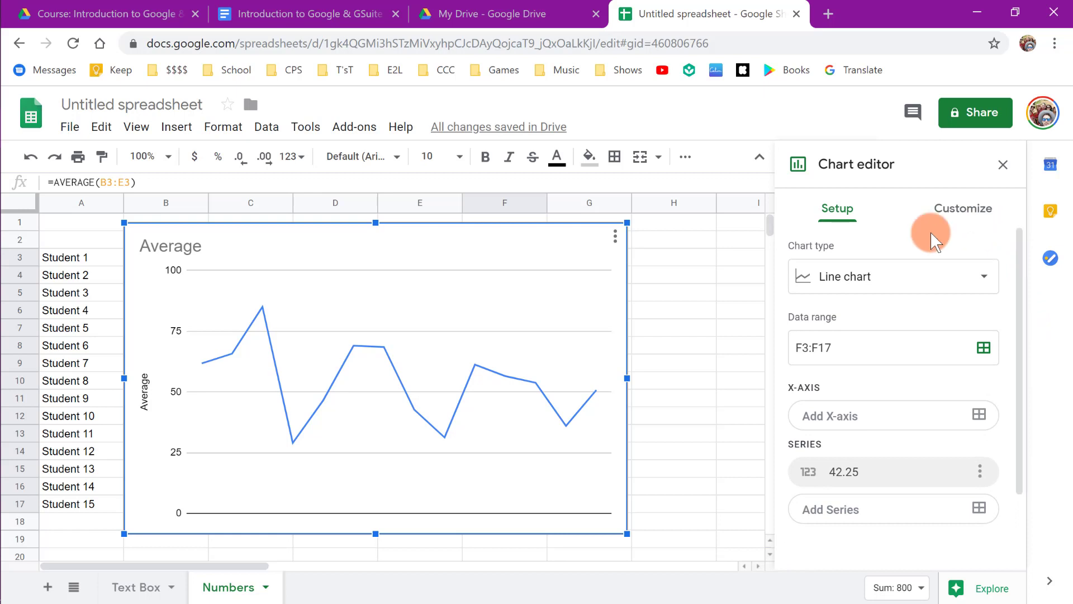
left_click(882, 287)
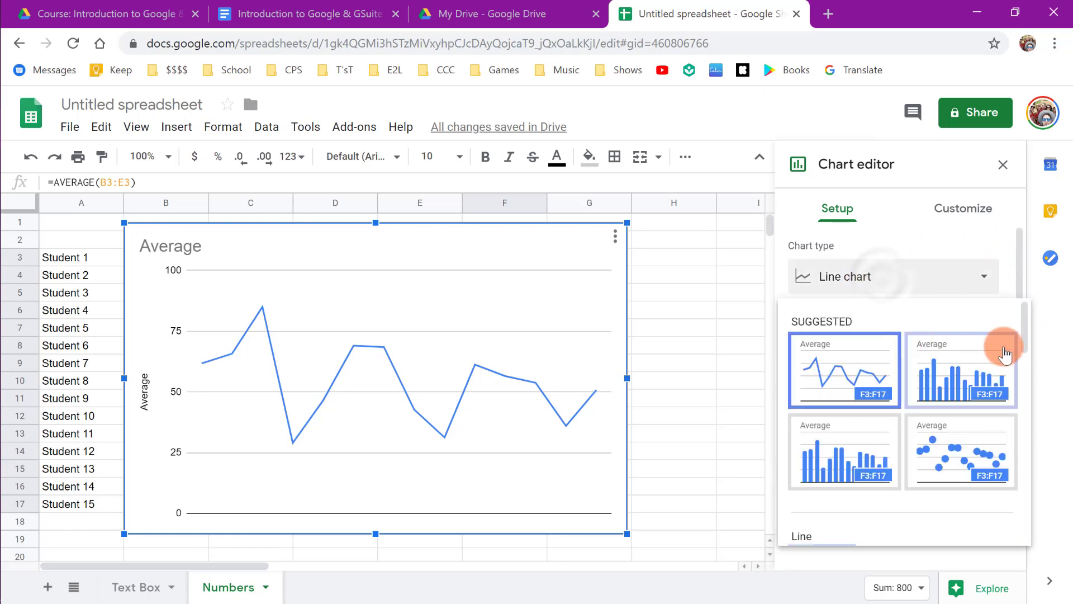
left_click_drag(1022, 324, 1032, 510)
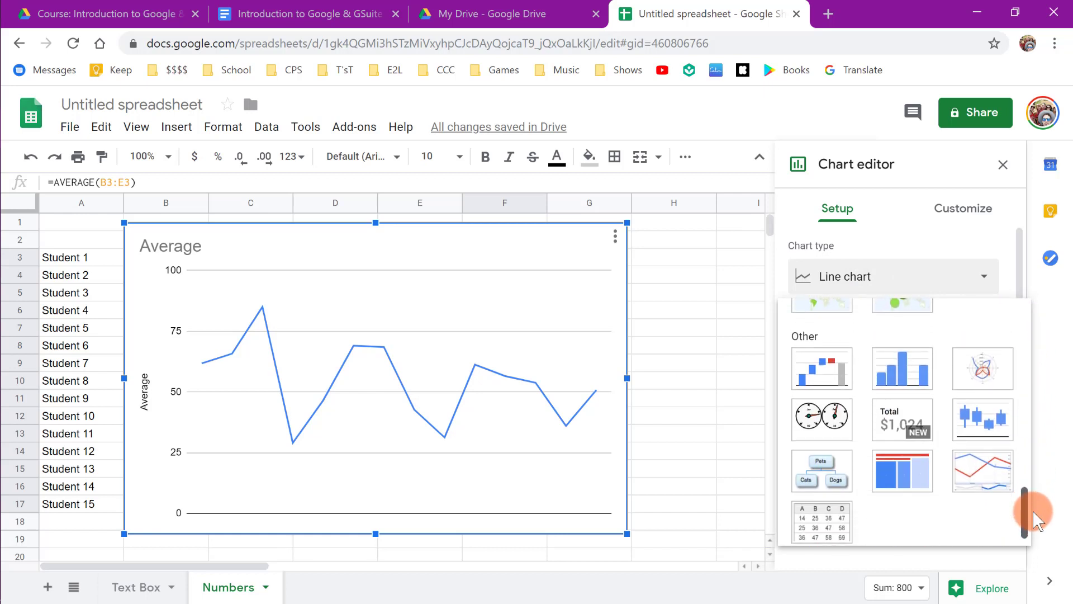
left_click(908, 376)
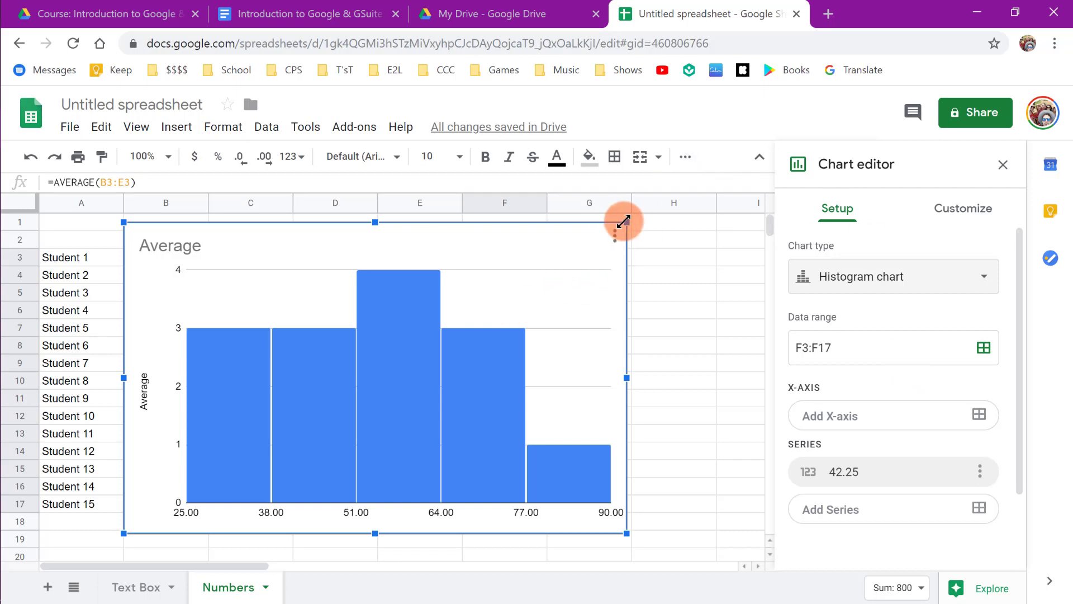
- Shrink the histogram and place it beside the Average column, over about G4 to J14, and close the chart editor
left_click_drag(625, 220, 426, 344)
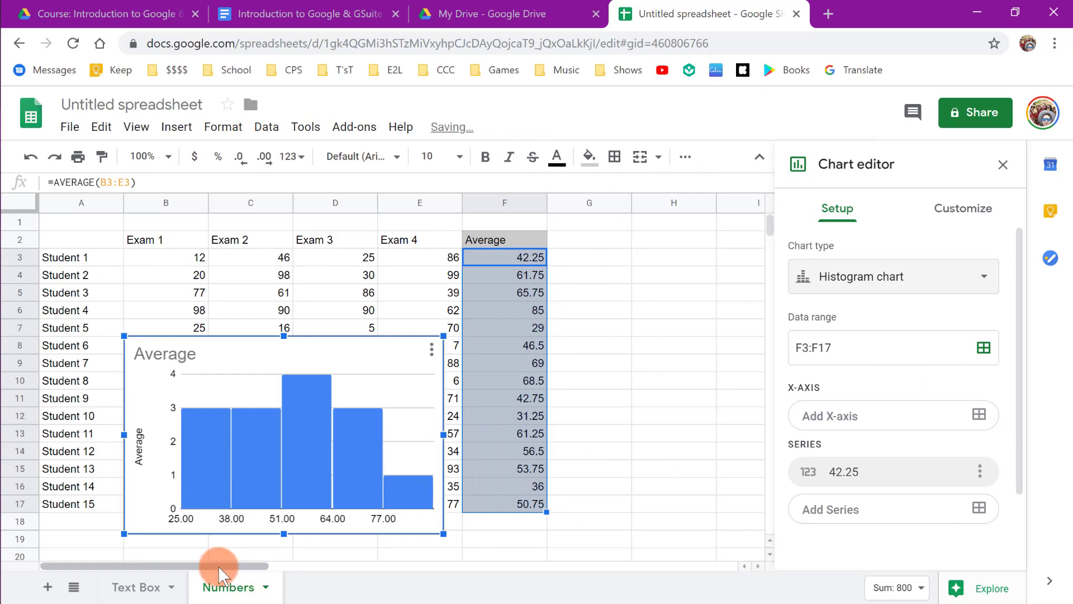
left_click_drag(218, 566, 260, 563)
left_click_drag(250, 341, 657, 291)
left_click_drag(204, 565, 236, 566)
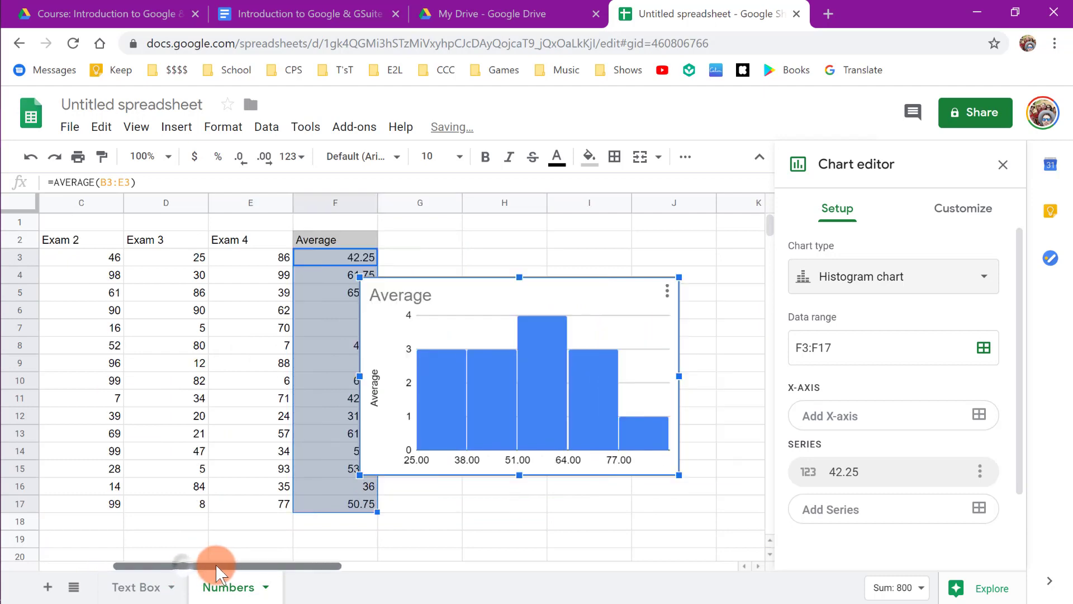
left_click_drag(607, 275, 659, 274)
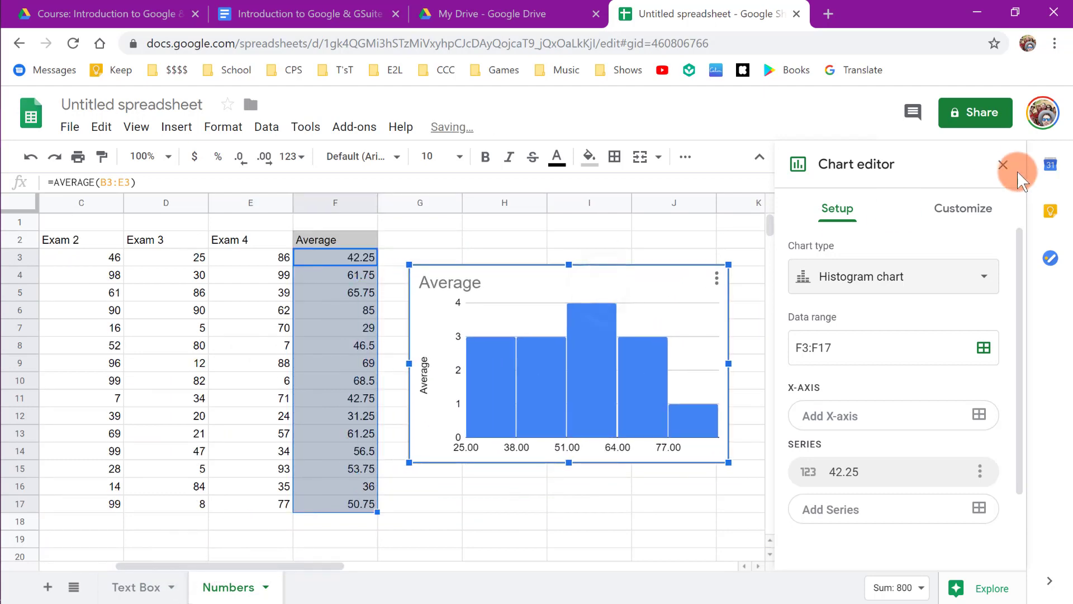
left_click(1003, 167)
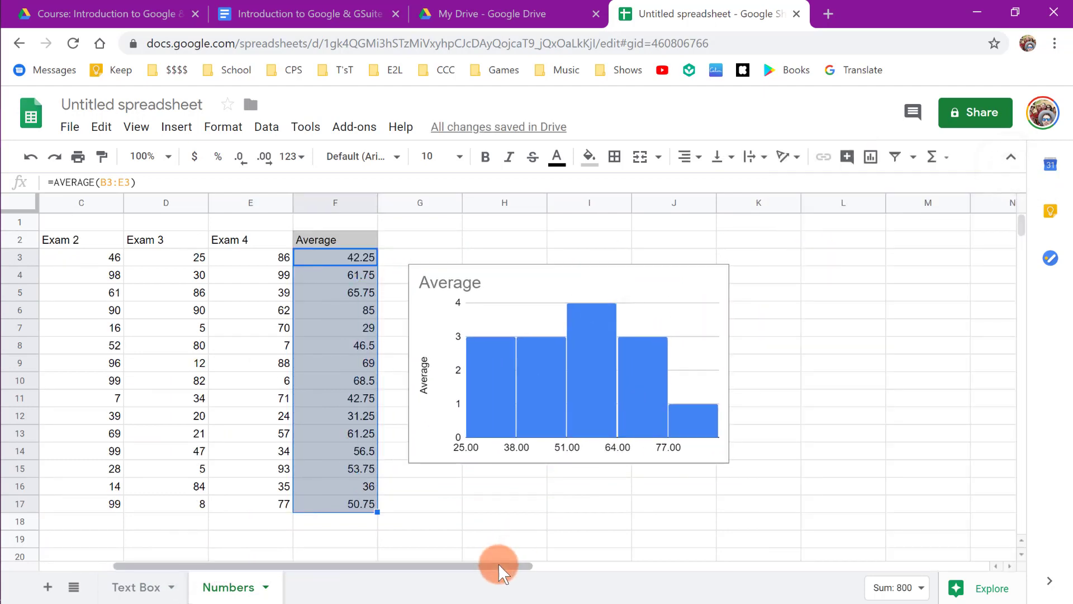
left_click_drag(498, 564, 392, 569)
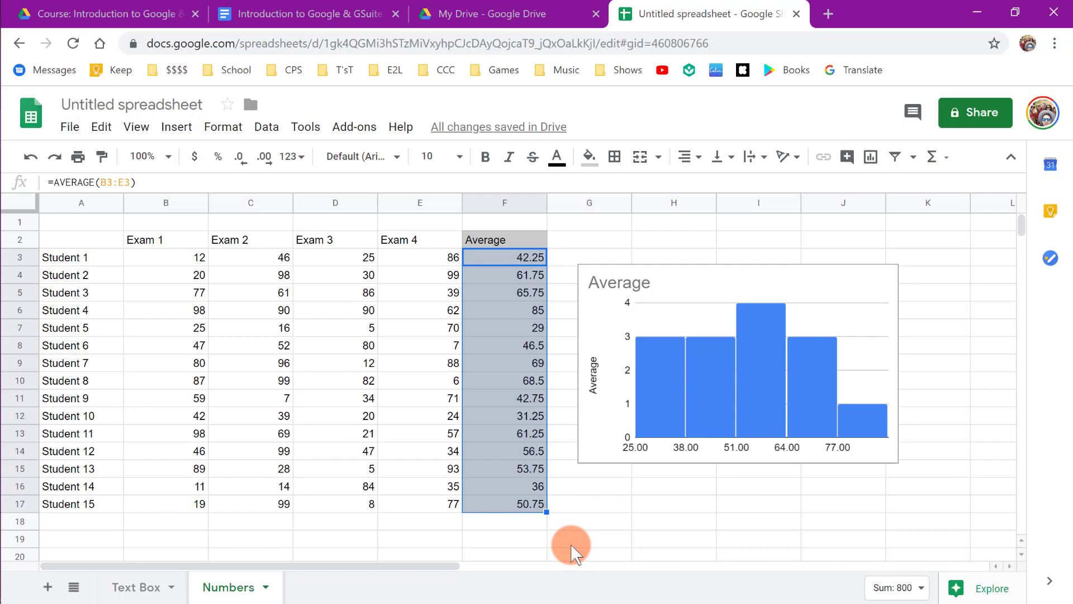
- Add a third sheet to the spreadsheet and name it Checkboxes
left_click(49, 588)
double_click(314, 586)
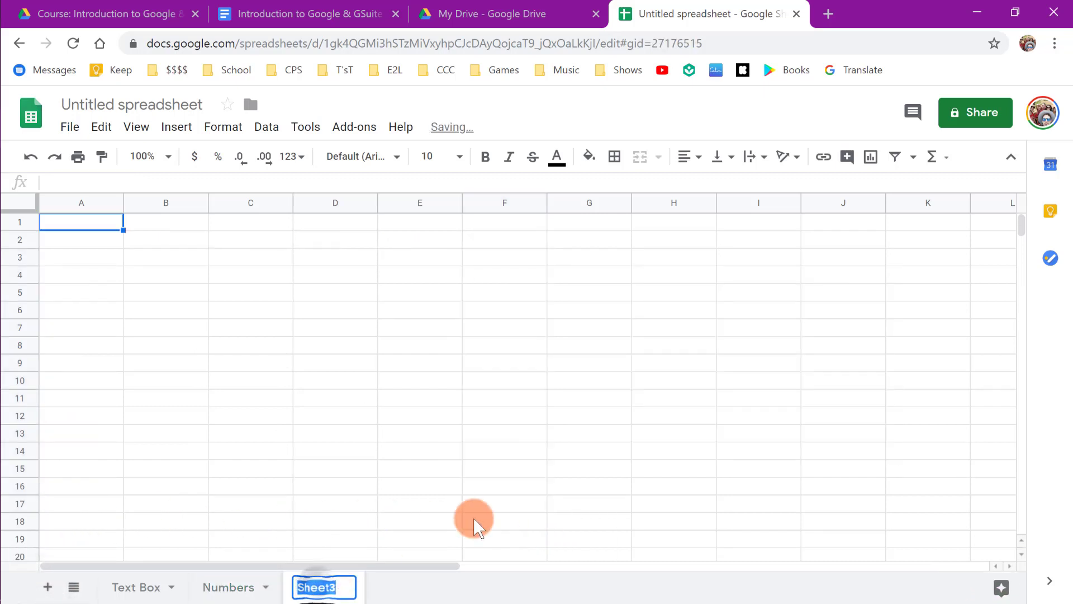
type("Check")
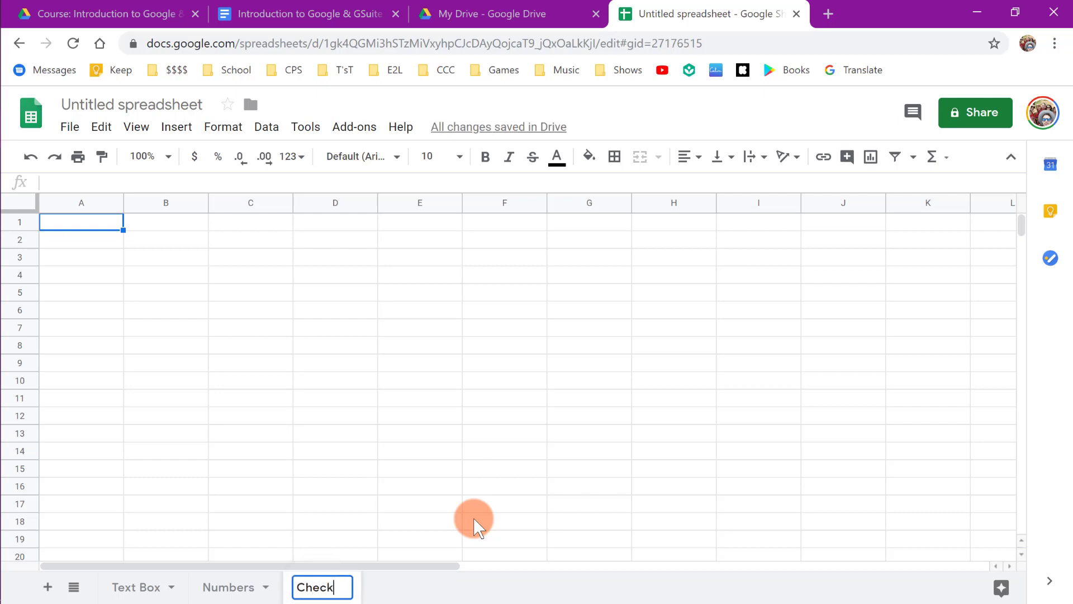
type("boxes")
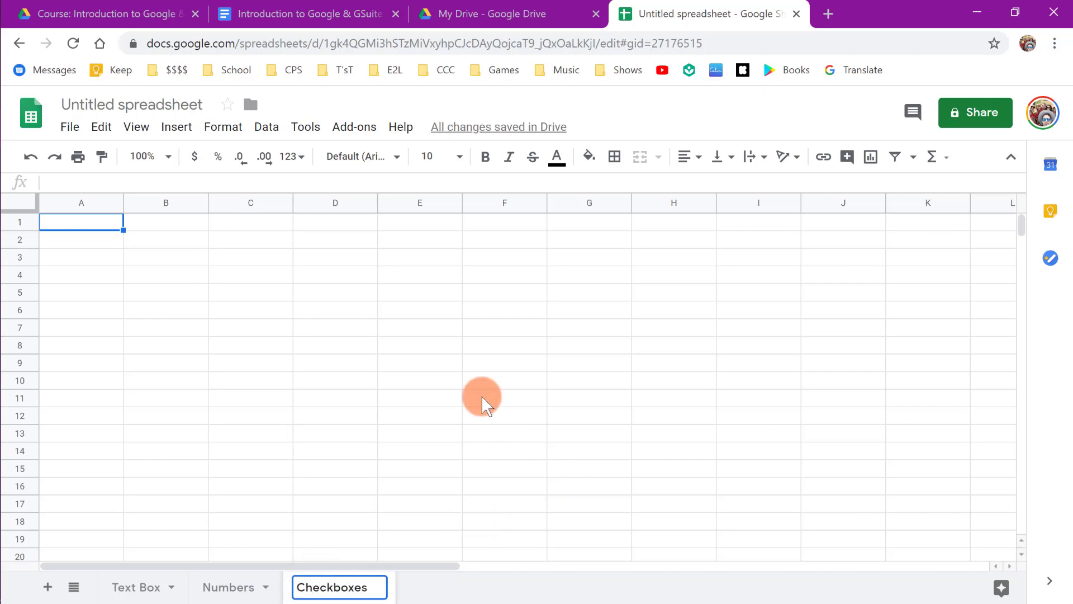
left_click(430, 341)
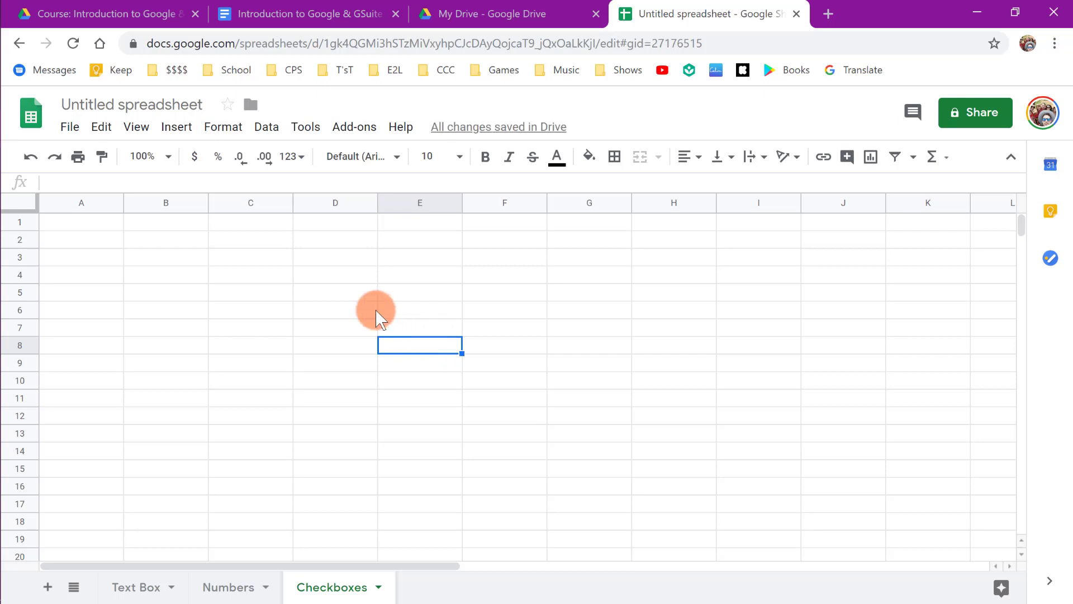
- Enter the headers Task 1, Task 2 and Task 3 in cells B2 to D2 of the Checkboxes sheet
left_click(185, 246)
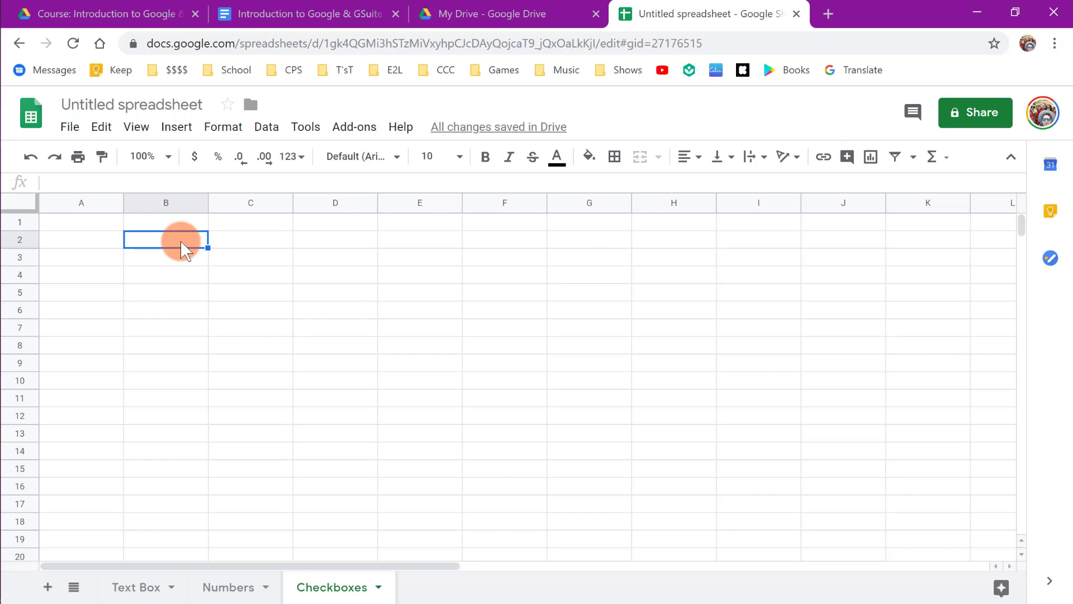
type("Task 1")
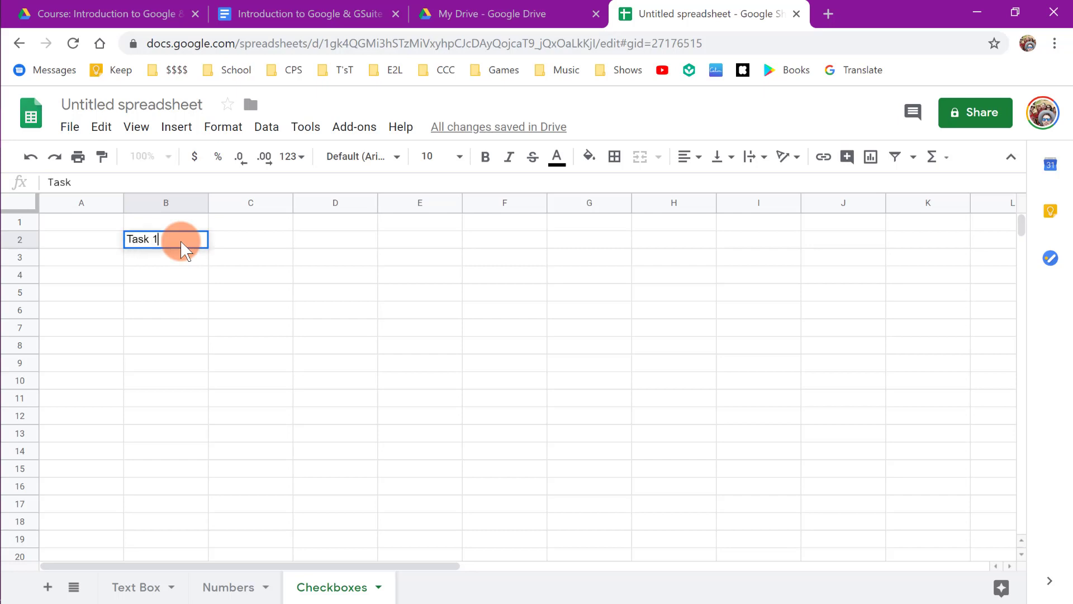
key("Tab")
type("Task 2")
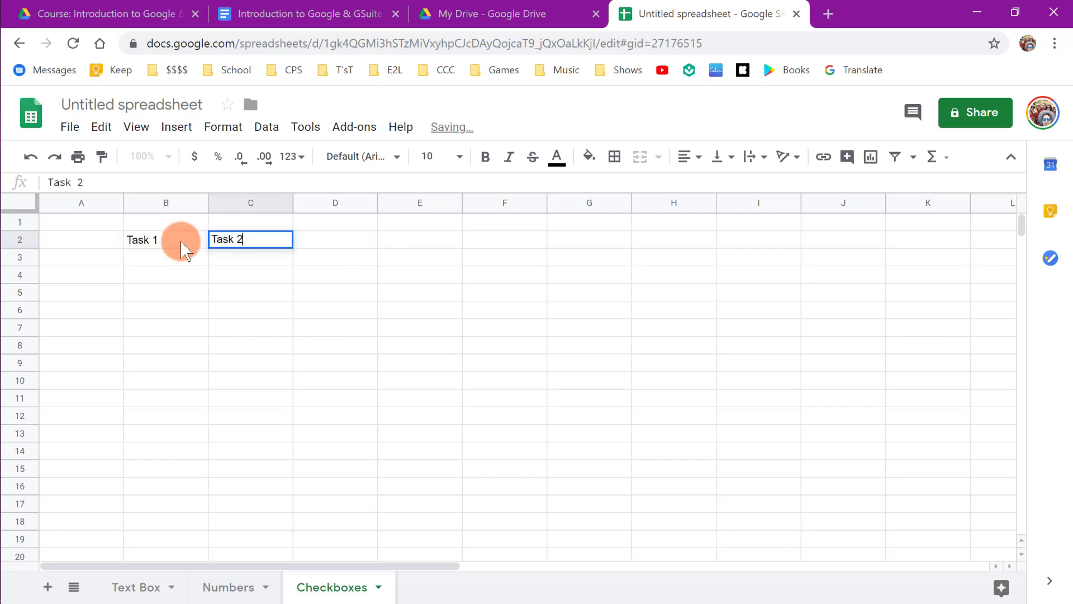
key("Tab")
type("Task 3")
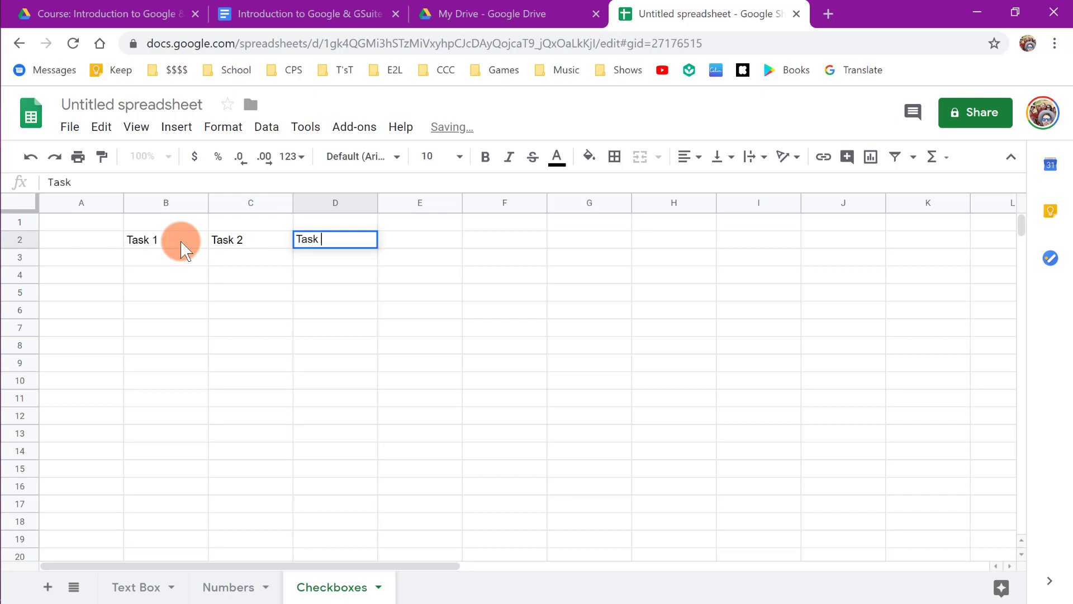
- Number the rows 1 to 10 down column A, in cells A3 to A12
left_click(78, 257)
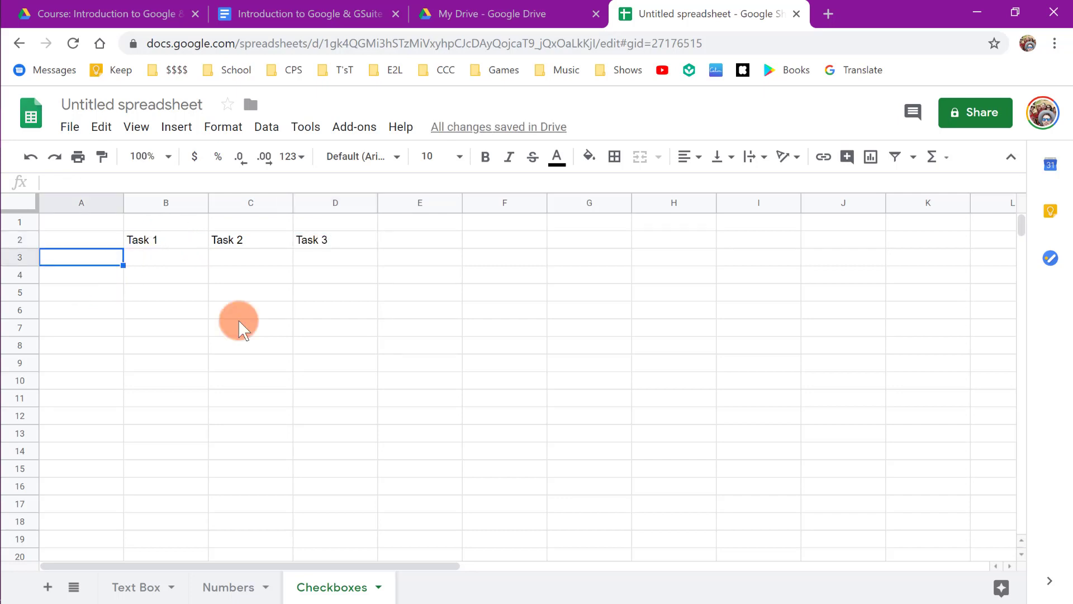
type("1")
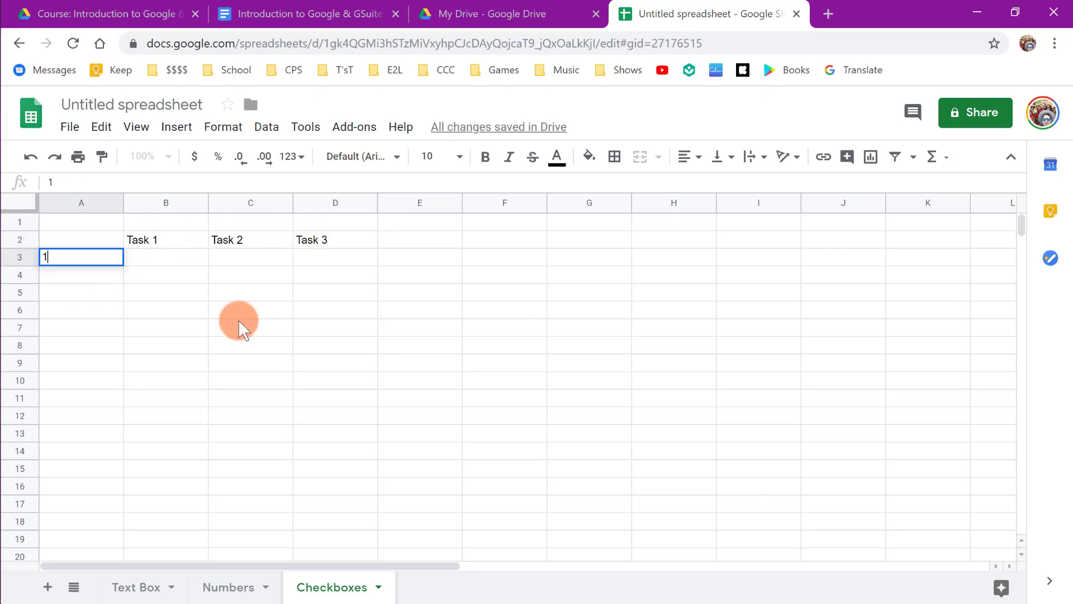
type(" 2 3 4 5 6 7 8")
key("Return")
type("9")
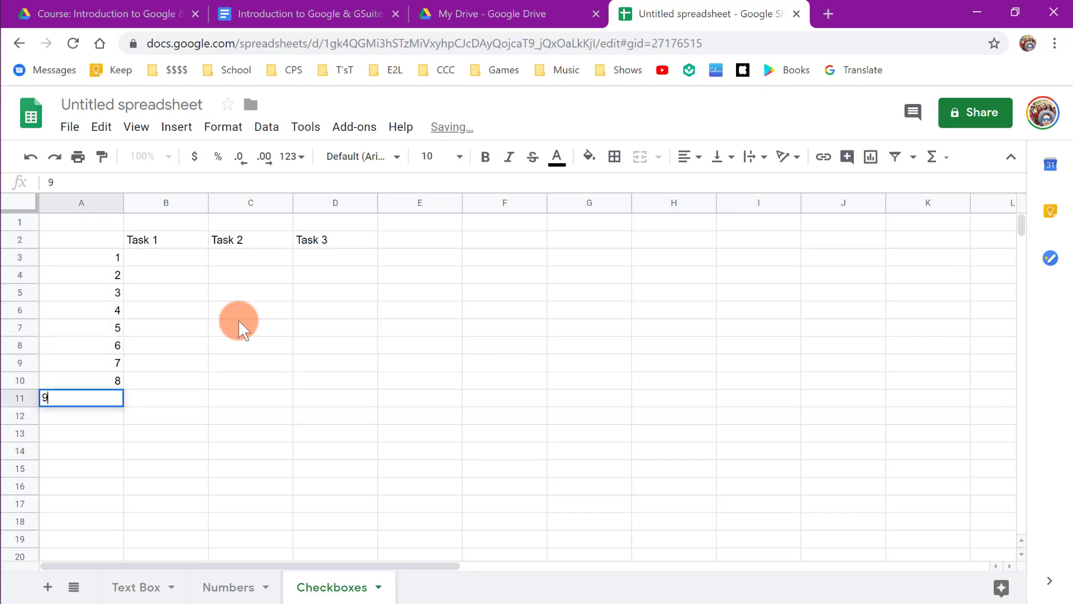
key("Return")
type("10")
key("Return")
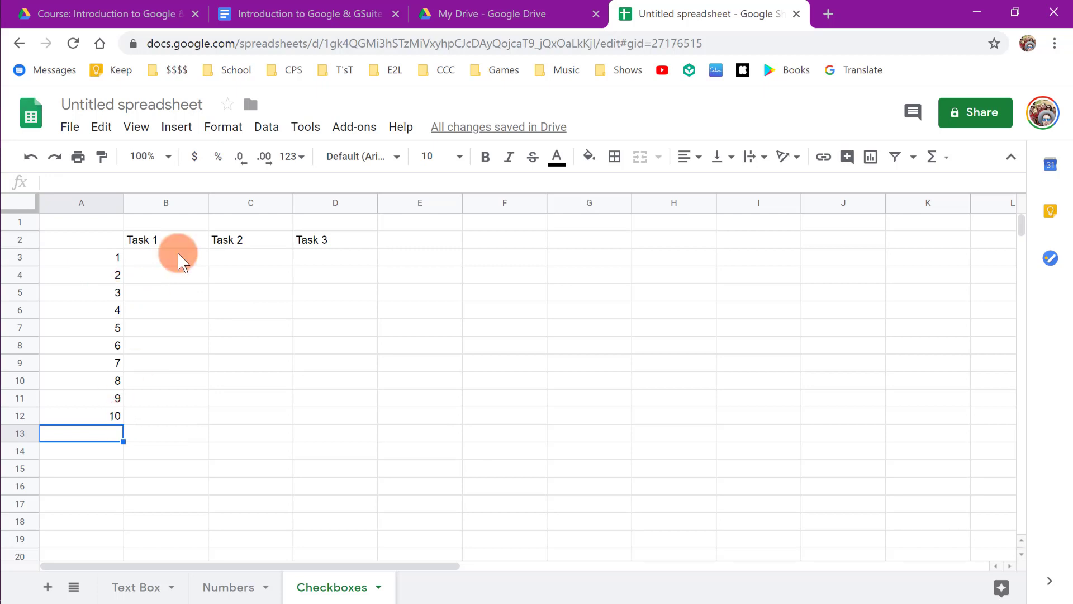
- Insert checkboxes in cells B3 to D12, under the three task headers
left_click_drag(181, 260, 317, 424)
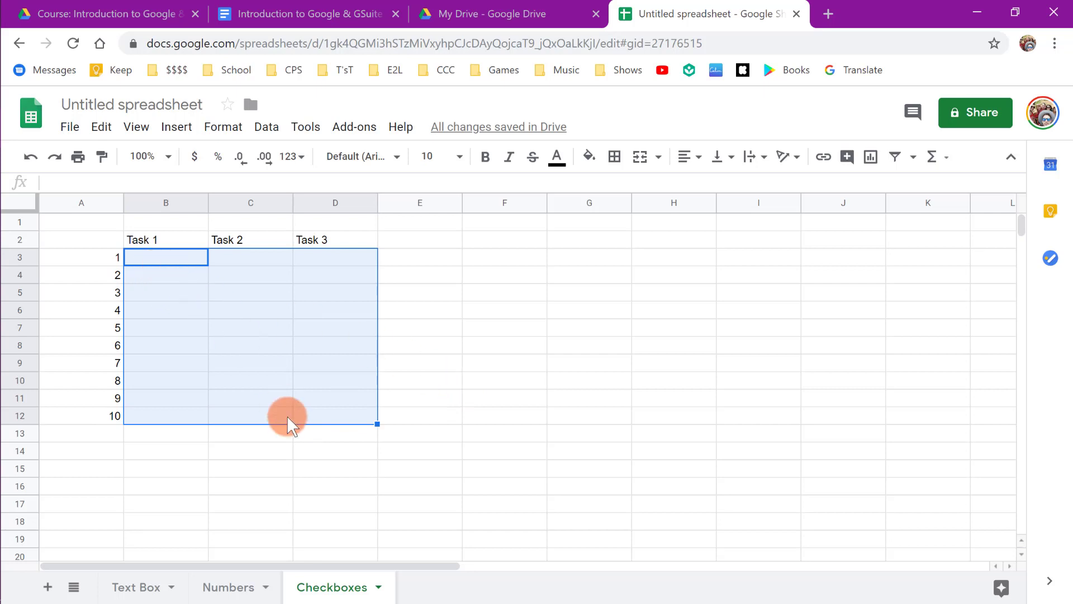
left_click(176, 127)
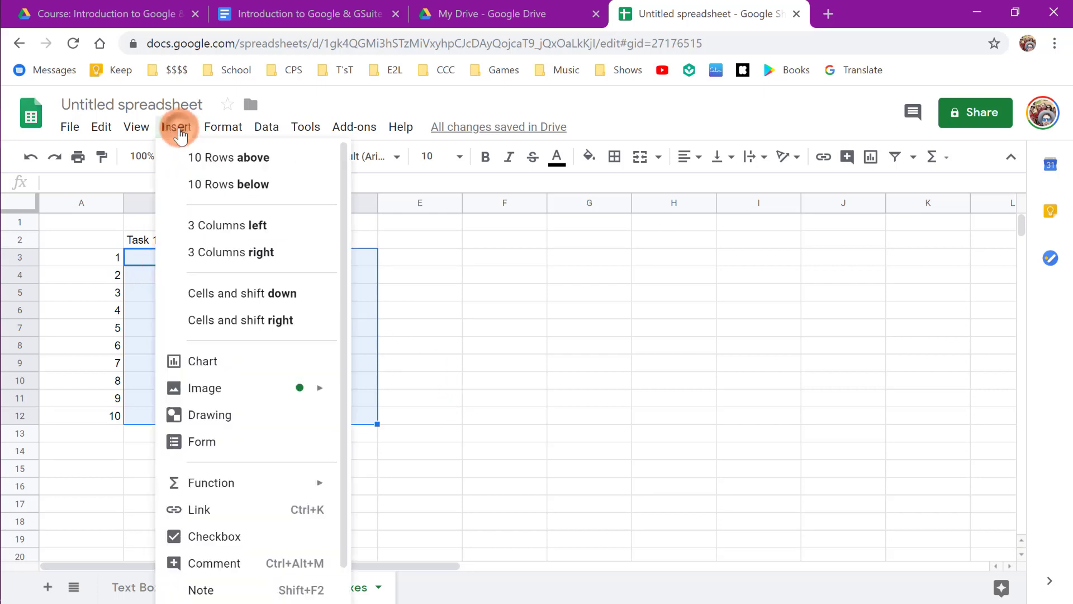
left_click(272, 537)
left_click(519, 411)
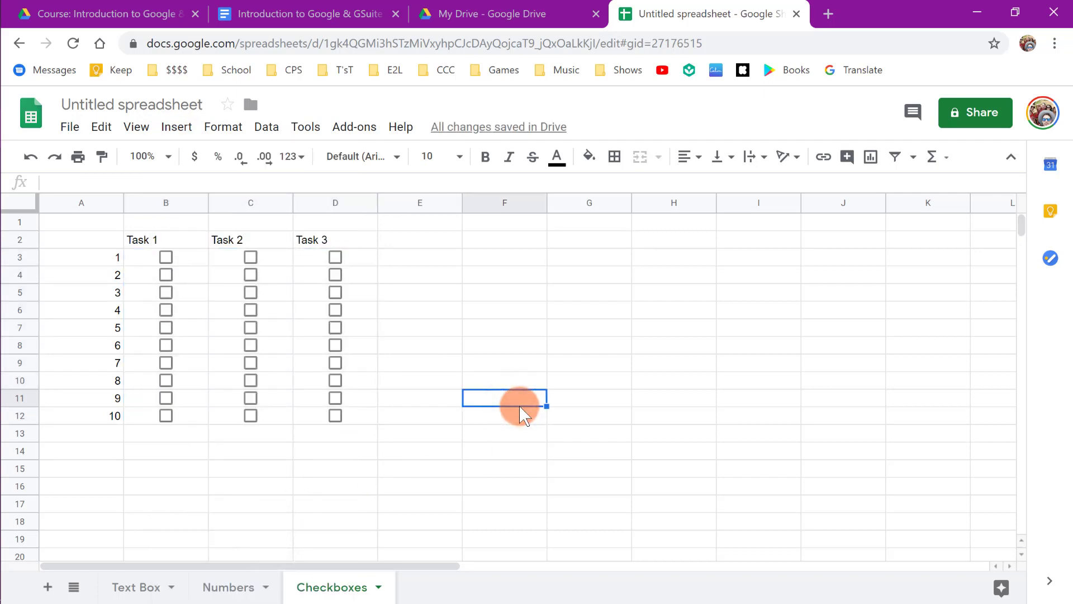
- Tick the Task 1 and Task 3 checkboxes for row number 1, in cells B3 and D3
left_click(166, 256)
left_click(436, 254)
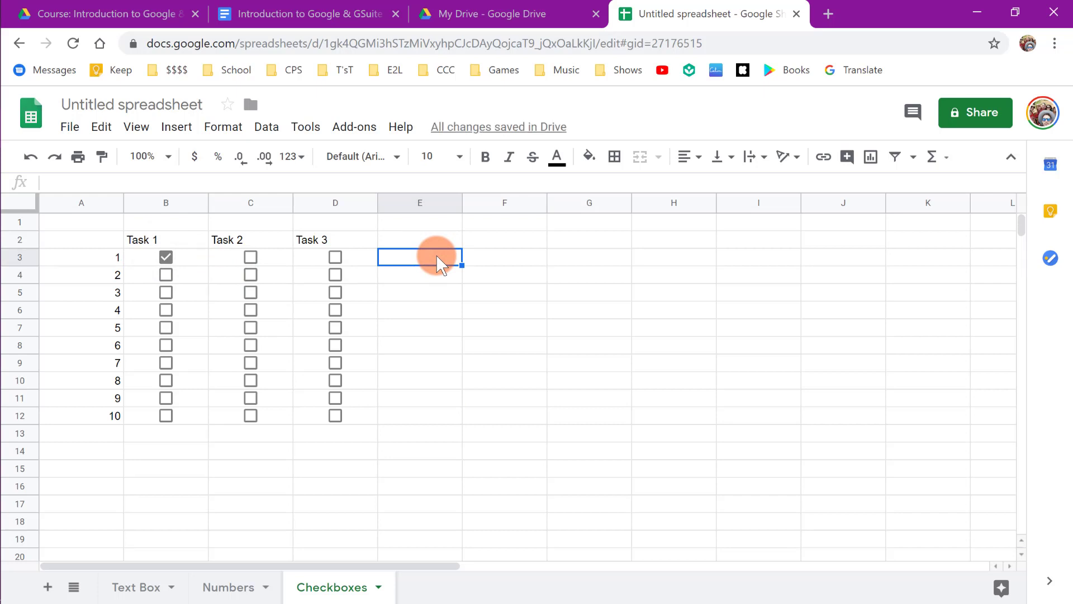
left_click(334, 260)
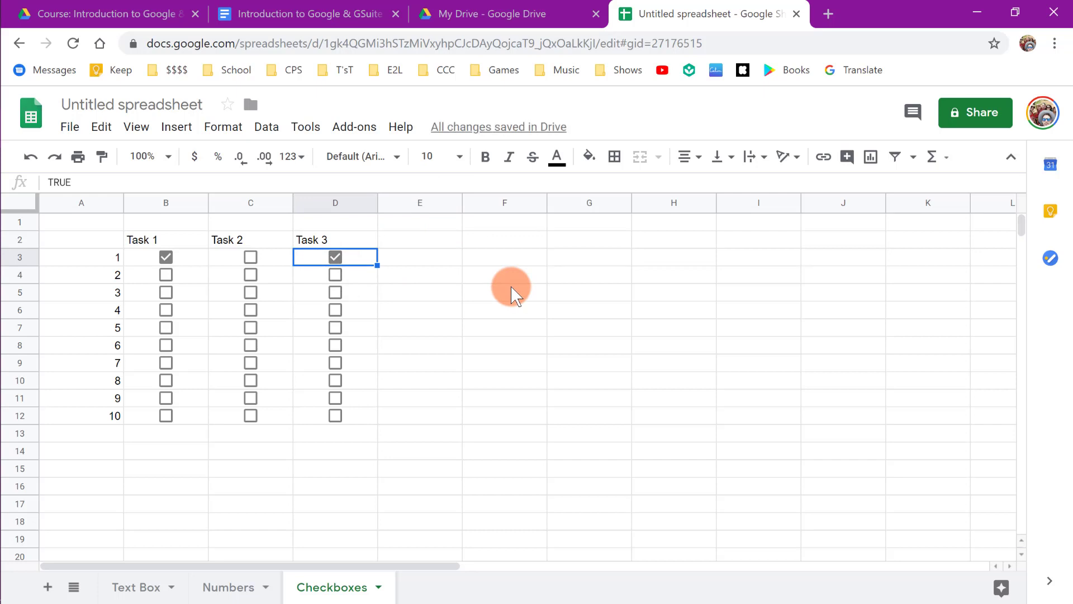
left_click(423, 291)
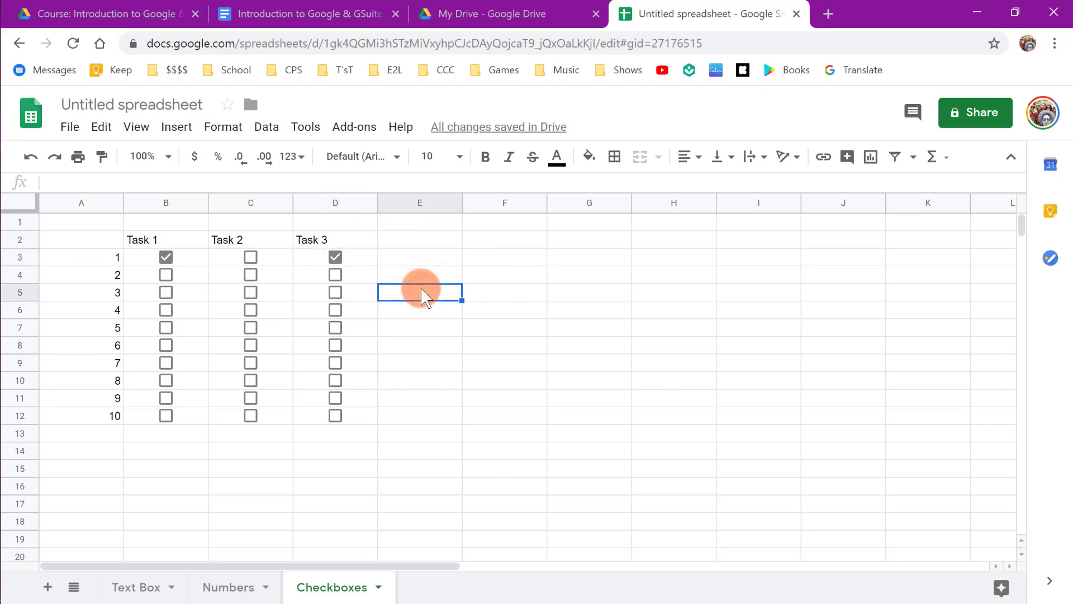